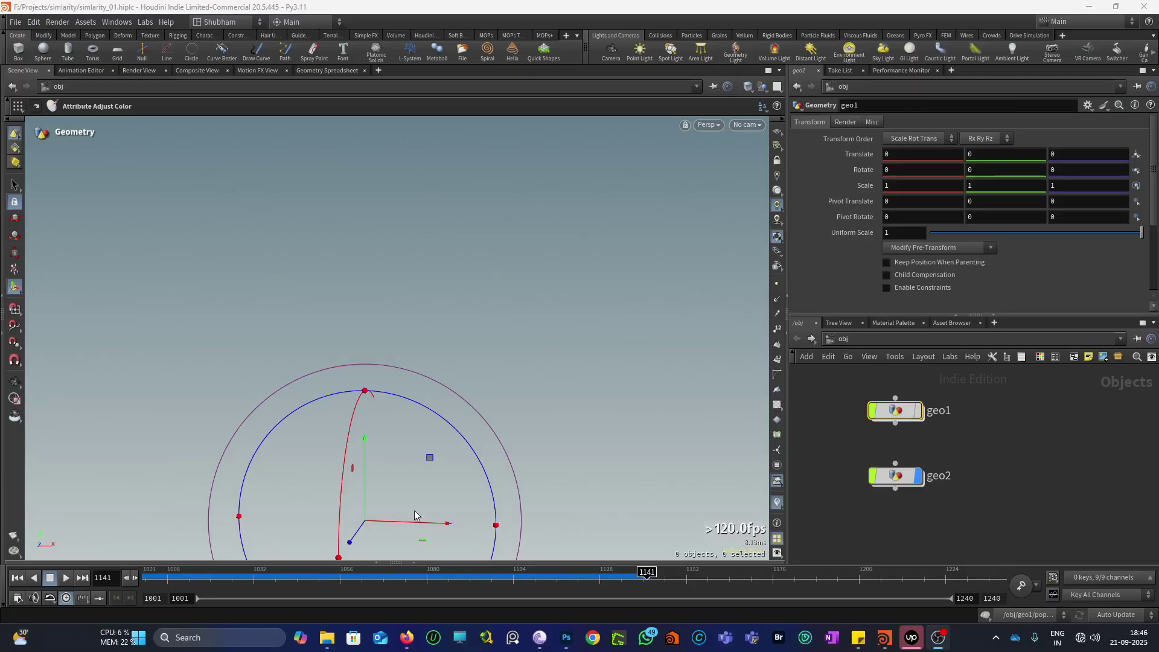
- Return the timeline to its first frame, enter the geo2 object and add a polygon sphere
left_click(16, 577)
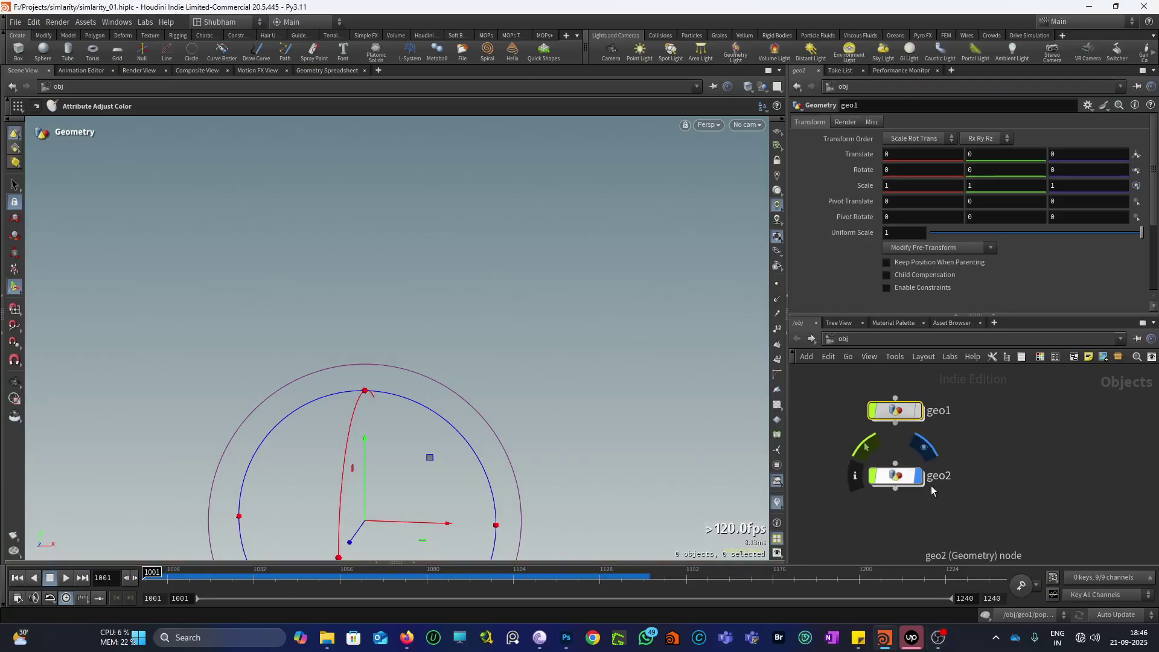
double_click(896, 480)
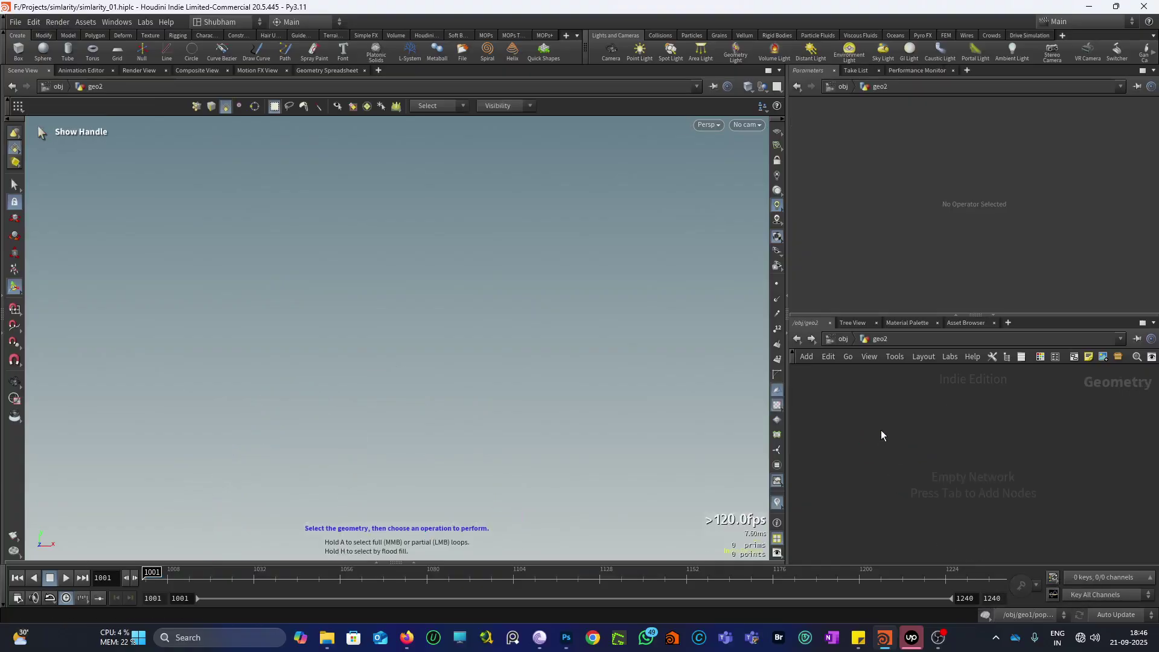
key("Tab")
type("sphe")
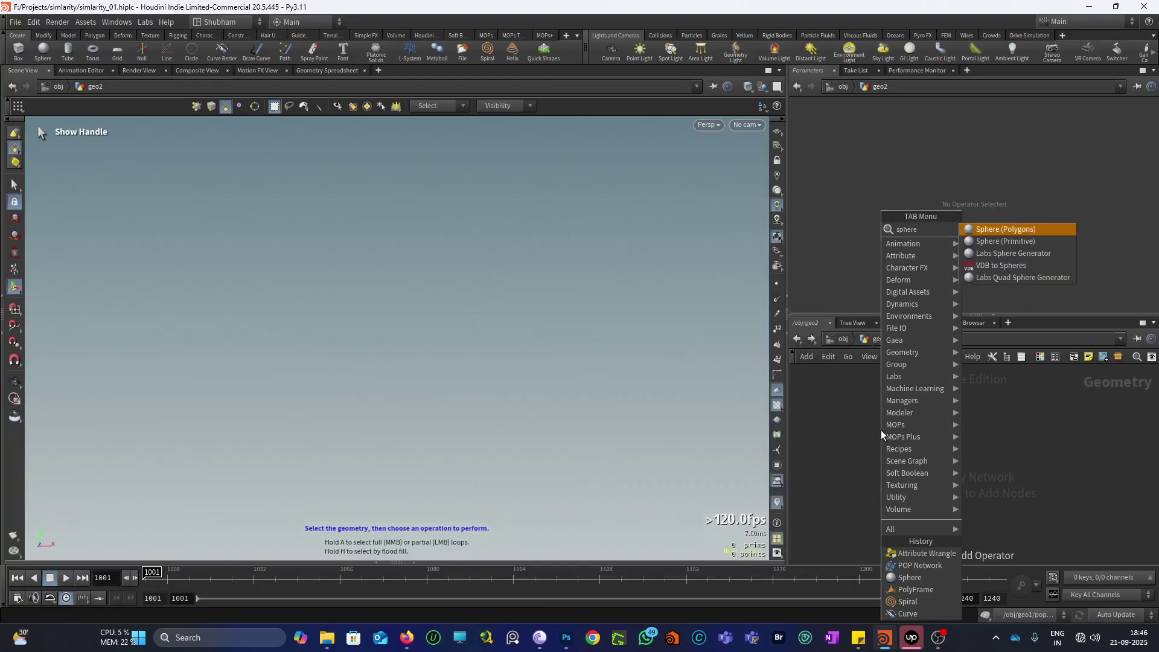
key("Return")
- Reduce the sphere's uniform scale to 0.11
key("space+h")
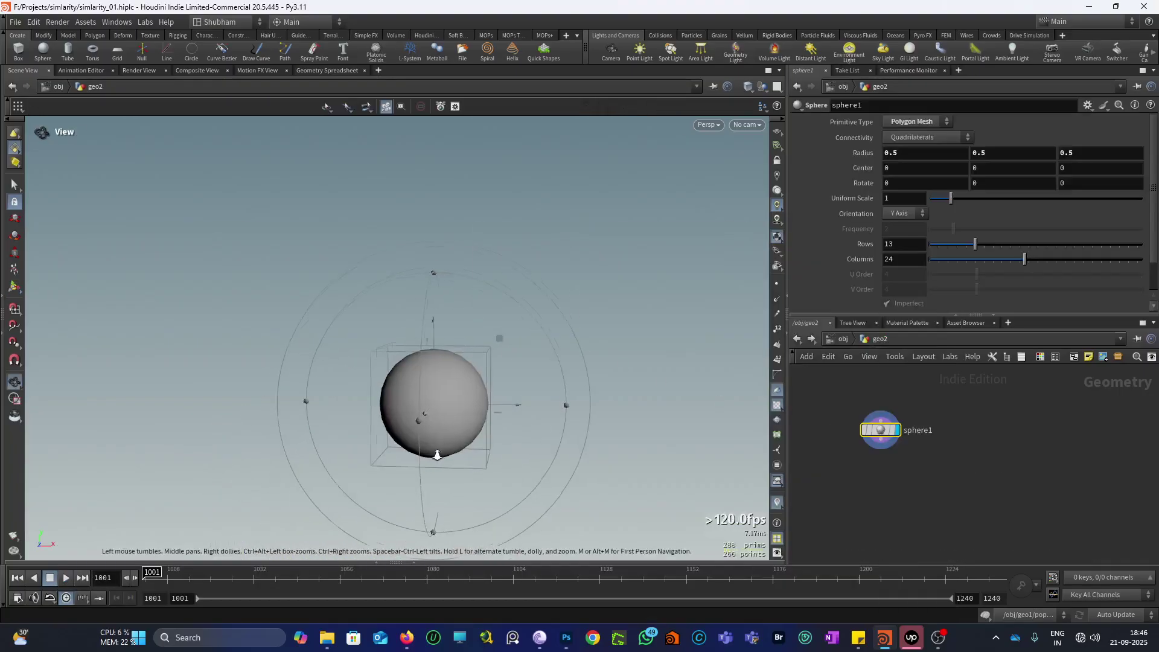
left_click_drag(495, 338, 535, 370)
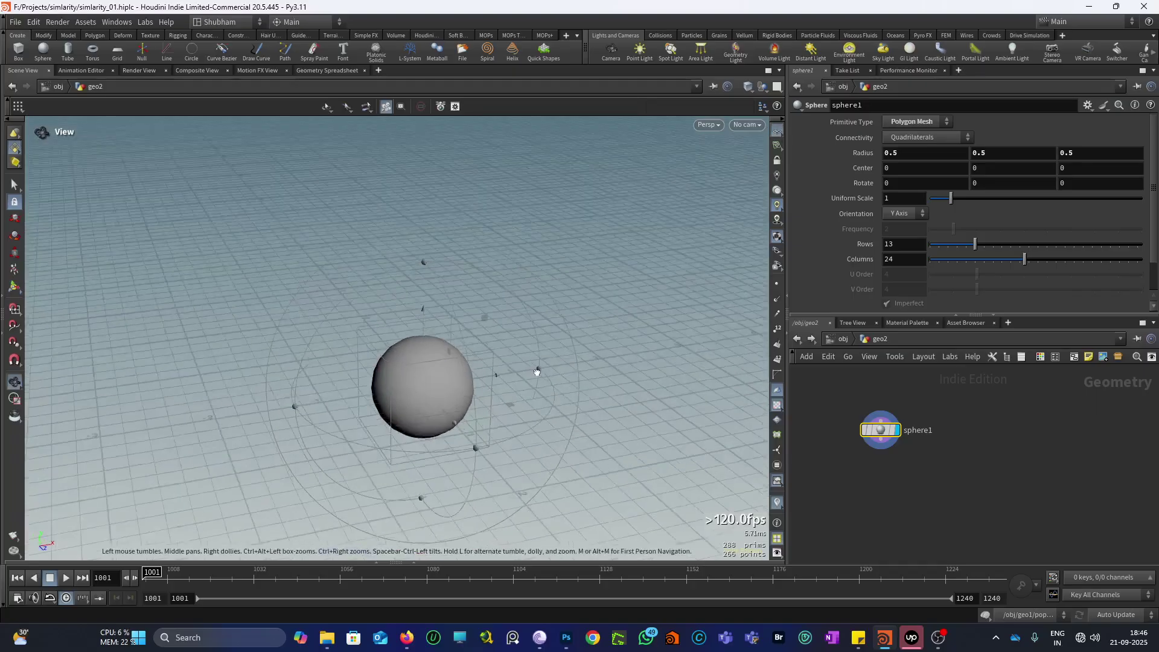
key("Return")
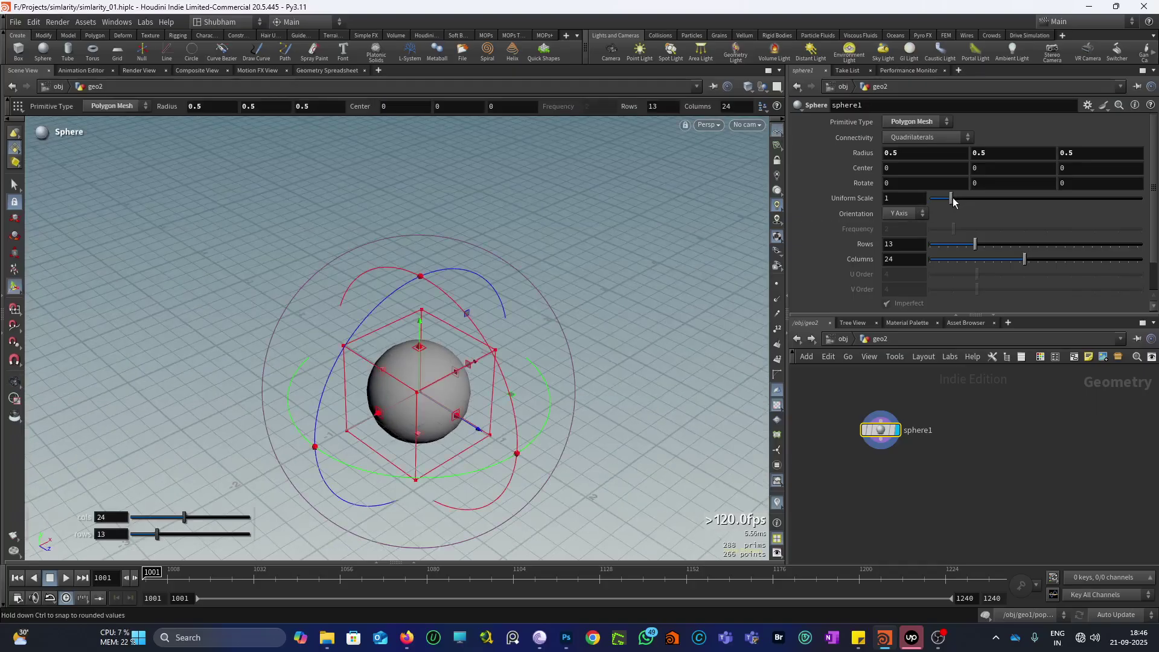
left_click_drag(952, 200, 932, 203)
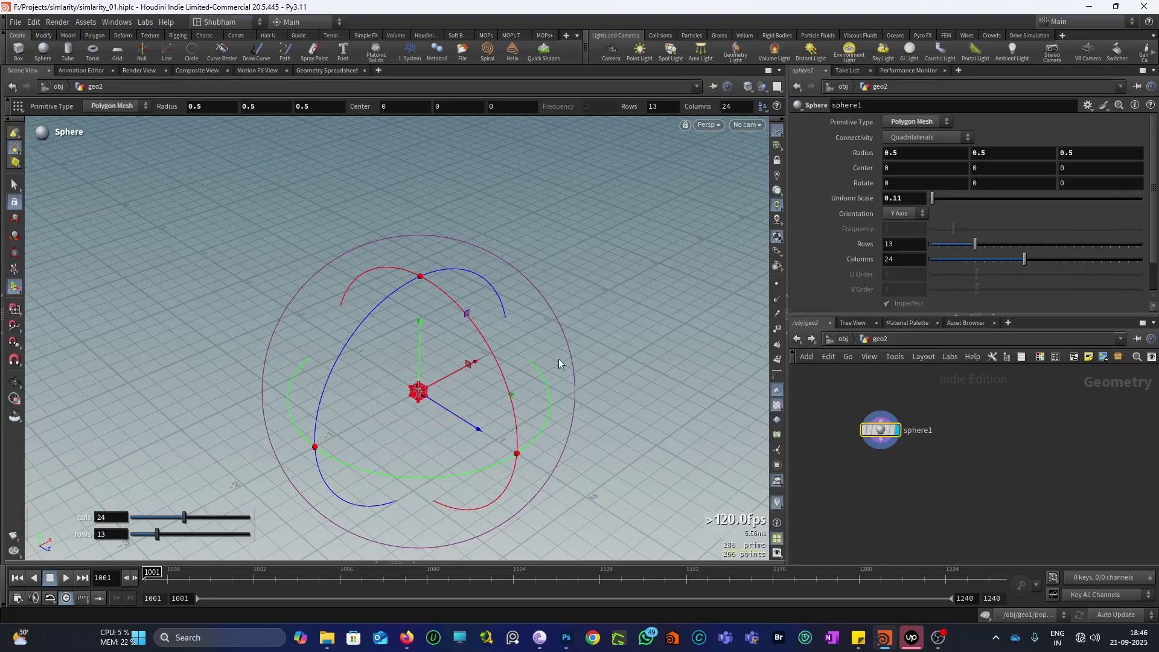
key("f")
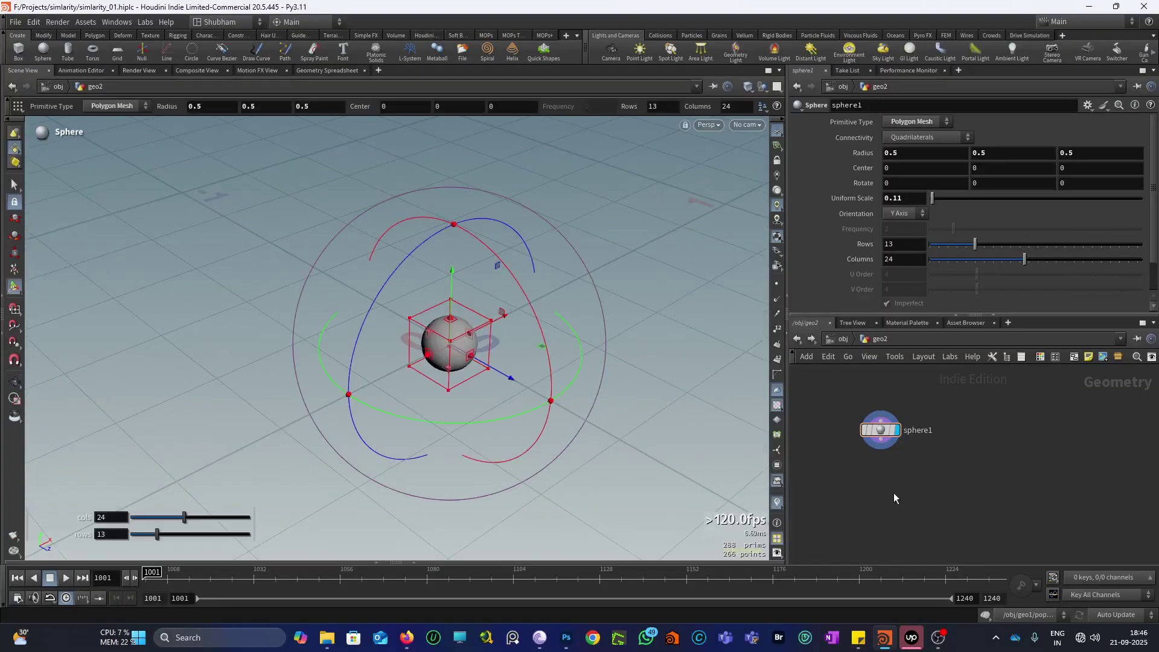
- Add a POP Network below the sphere, wire the sphere into its first input and display the network
key("Tab")
type("pop")
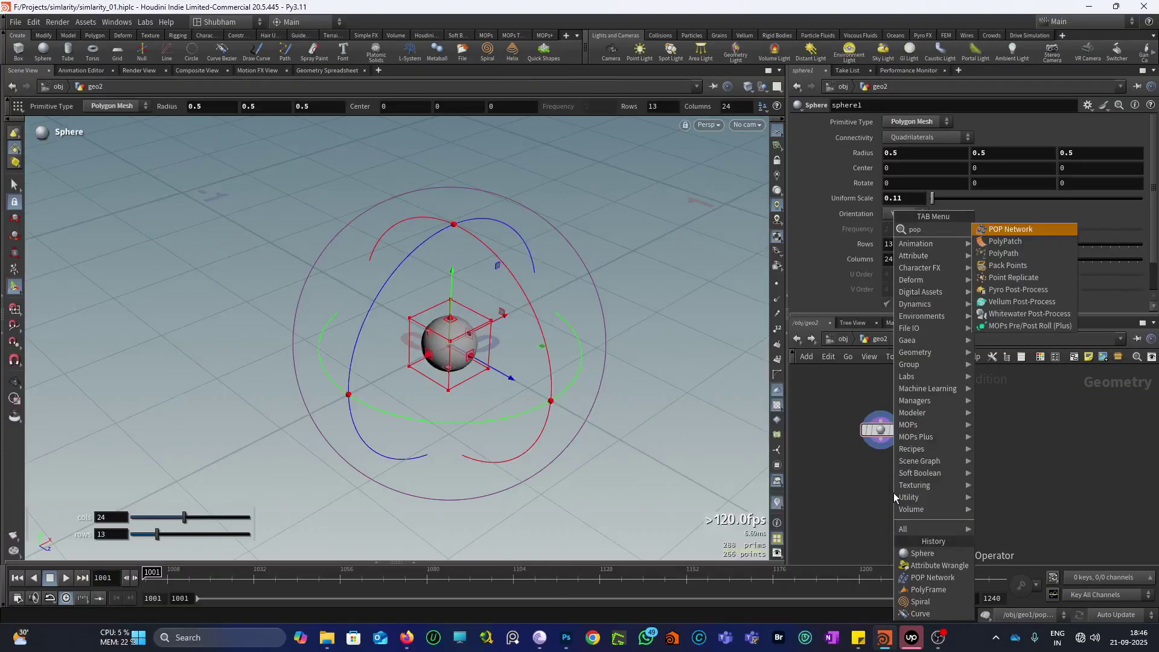
type(" network")
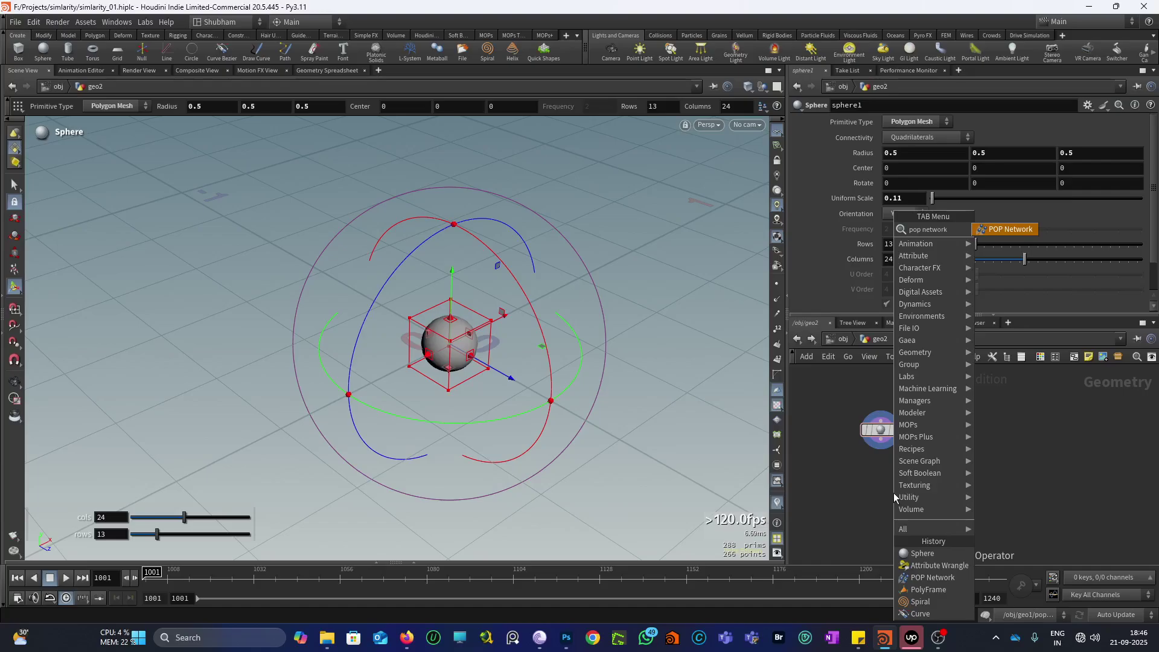
key("Return")
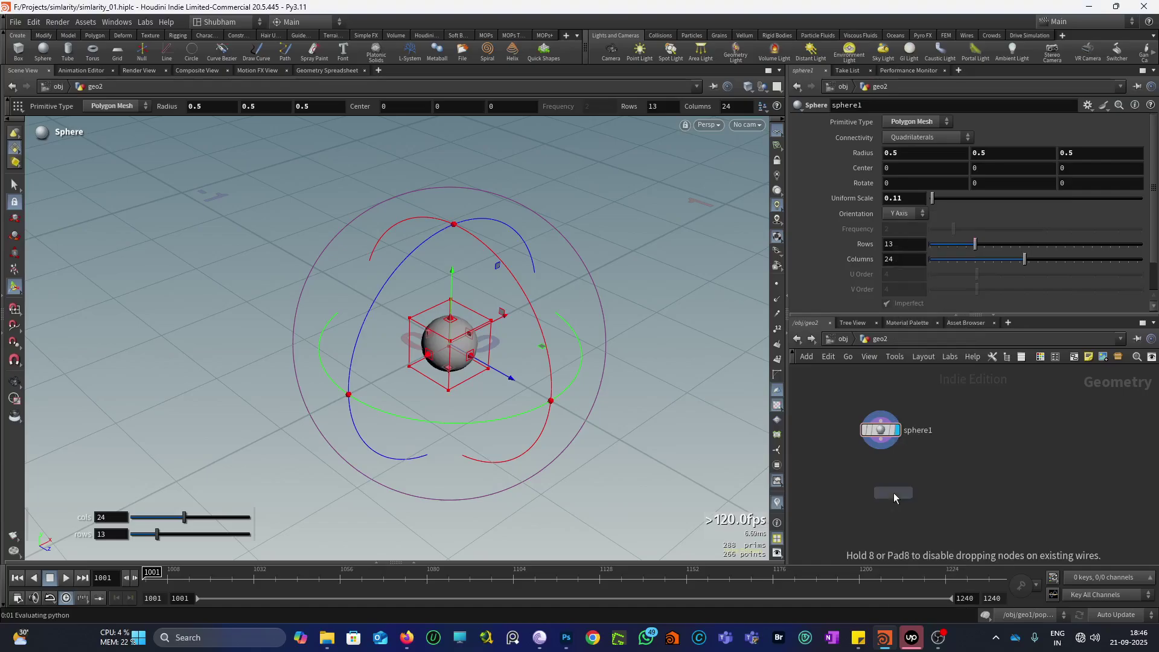
left_click(895, 489)
left_click(881, 447)
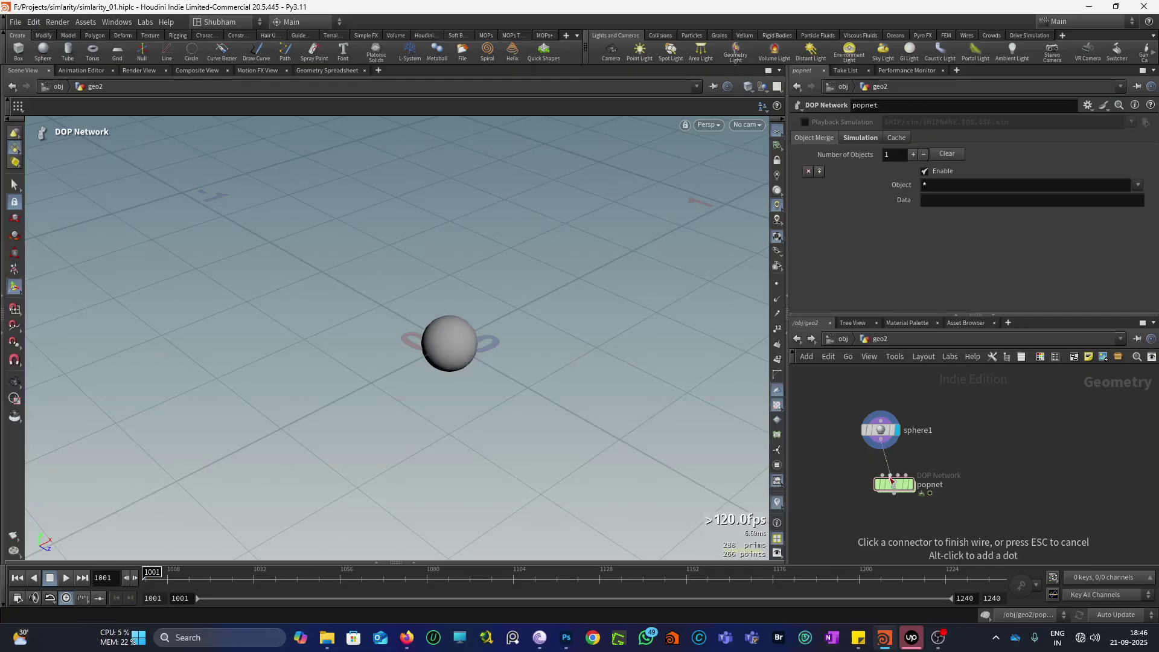
left_click(883, 483)
left_click(911, 484)
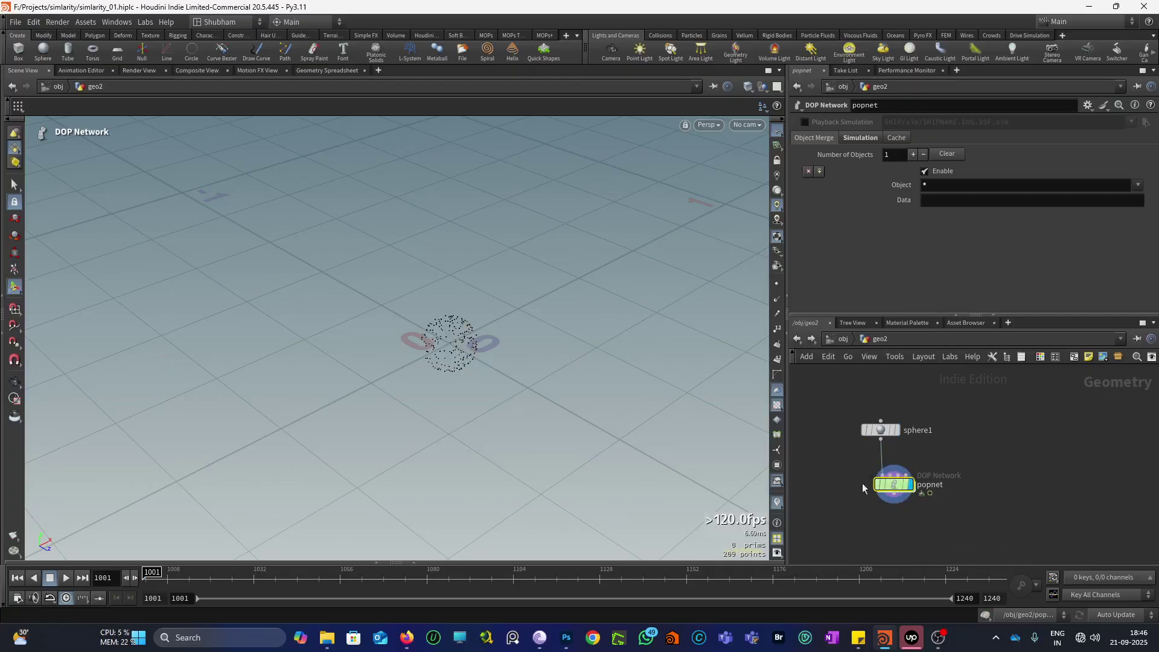
key("Escape")
- Play the particle simulation to review the emission from the sphere, and return to the first frame
scroll(479, 295, "up", 2)
scroll(479, 296, "up", 1)
key("Return")
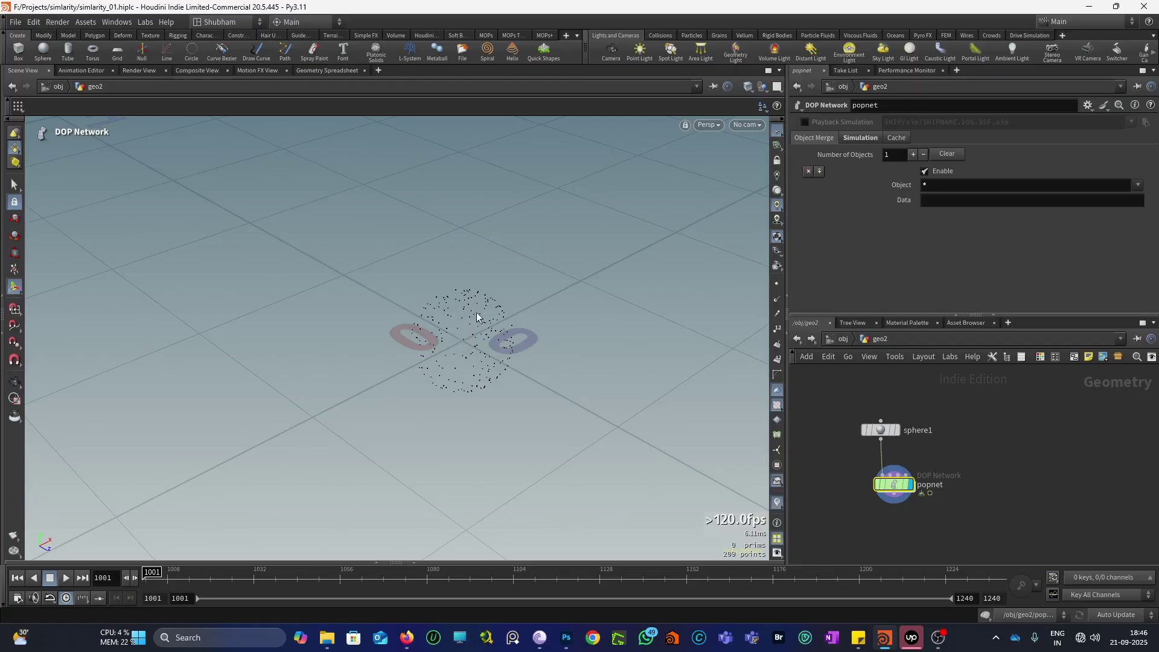
key("space")
right_click_drag(477, 317, 339, 440)
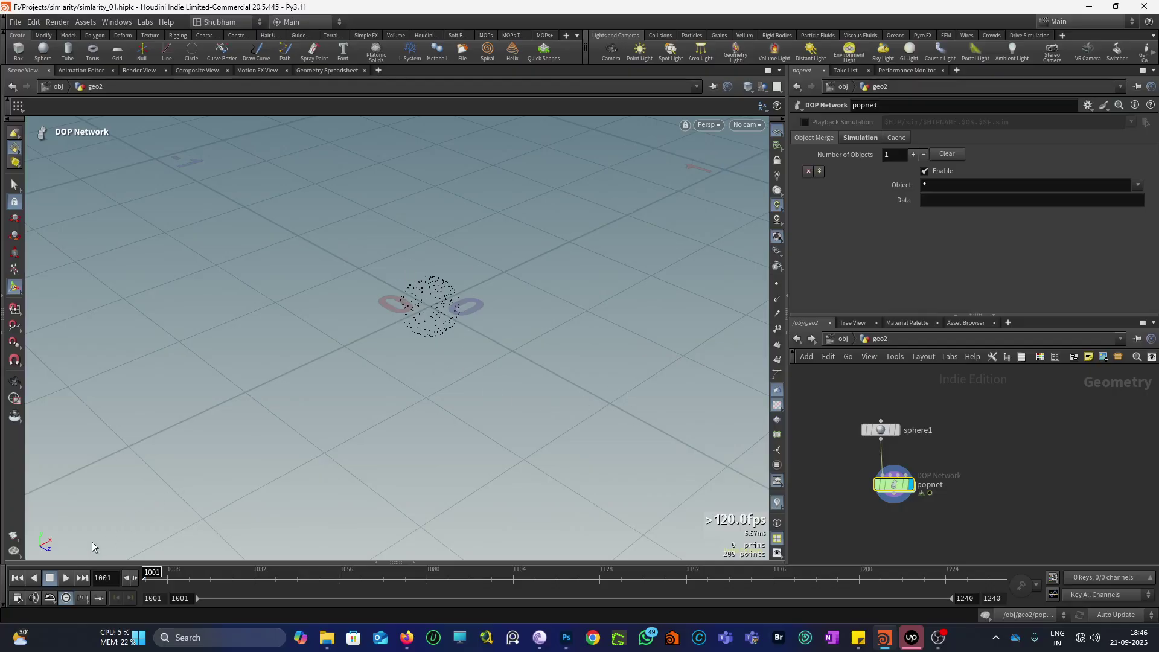
left_click(66, 577)
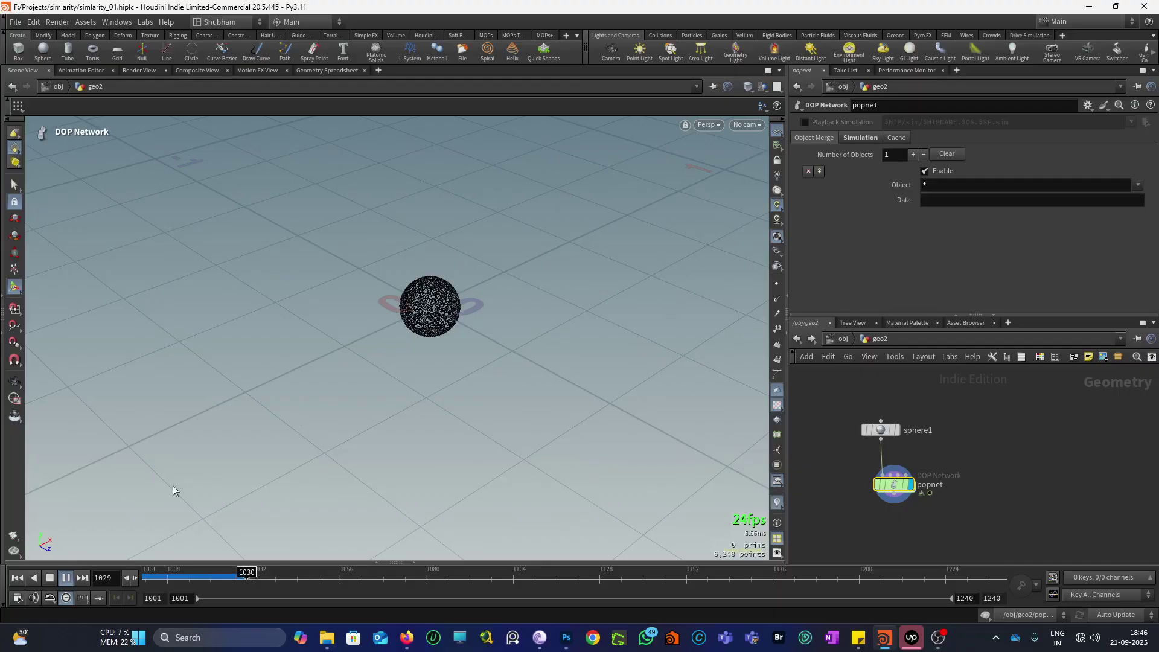
left_click(66, 578)
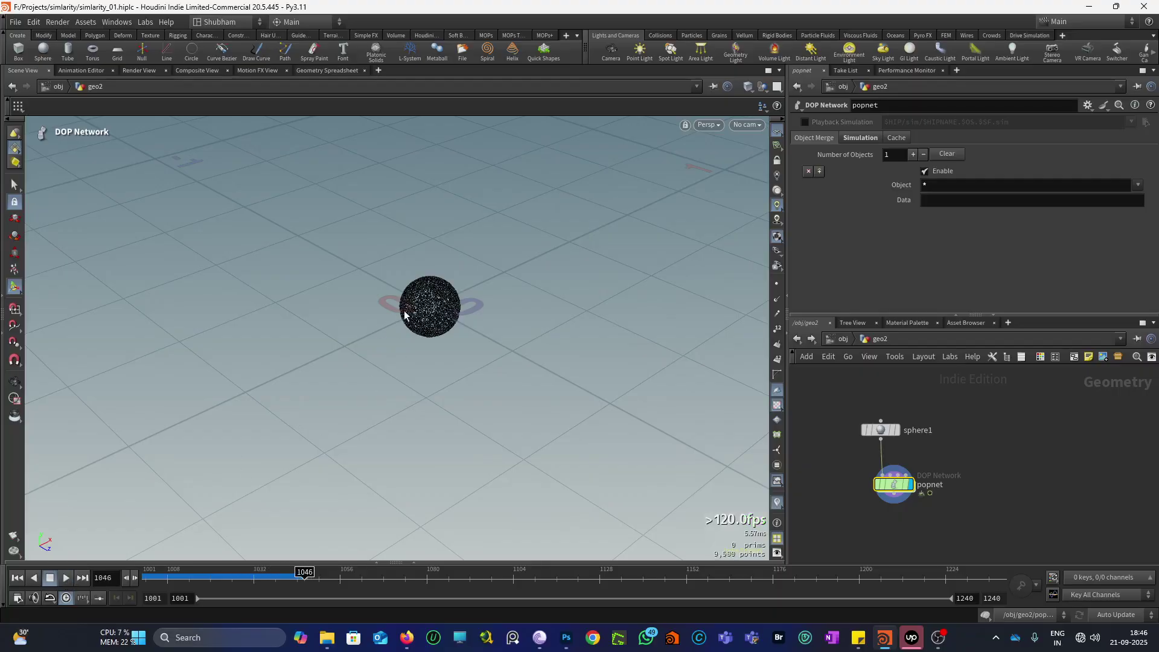
left_click(17, 578)
- Add a Spiral node beside the sphere and display it in the viewport
scroll(895, 495, "up", 3)
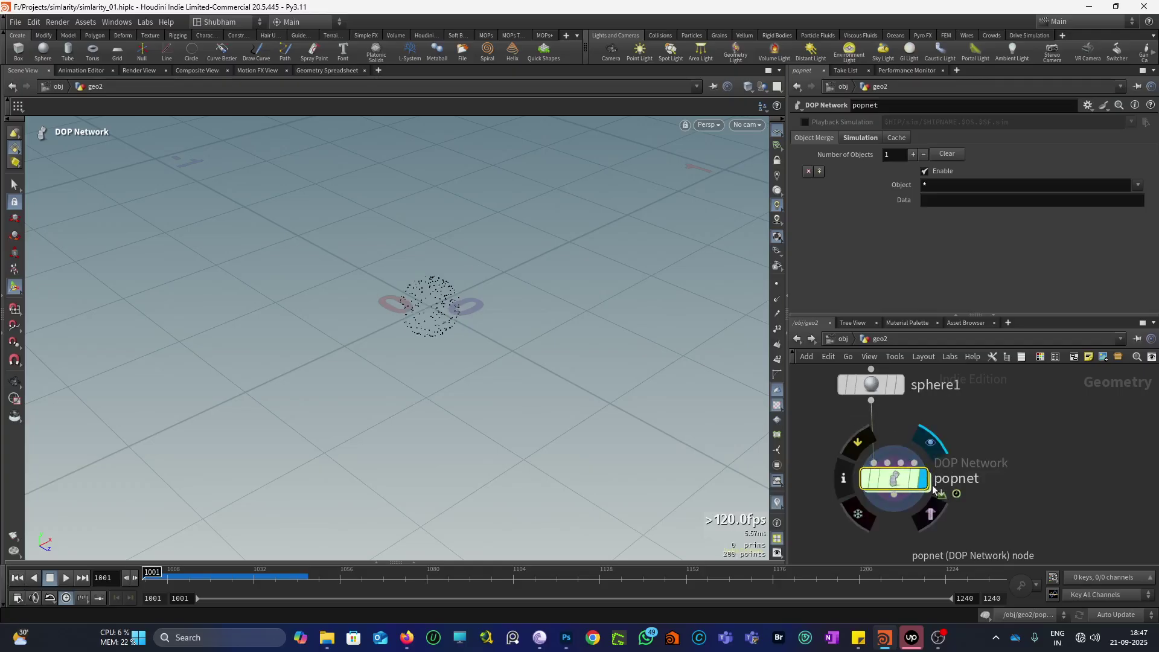
scroll(982, 420, "down", 3)
key("Tab")
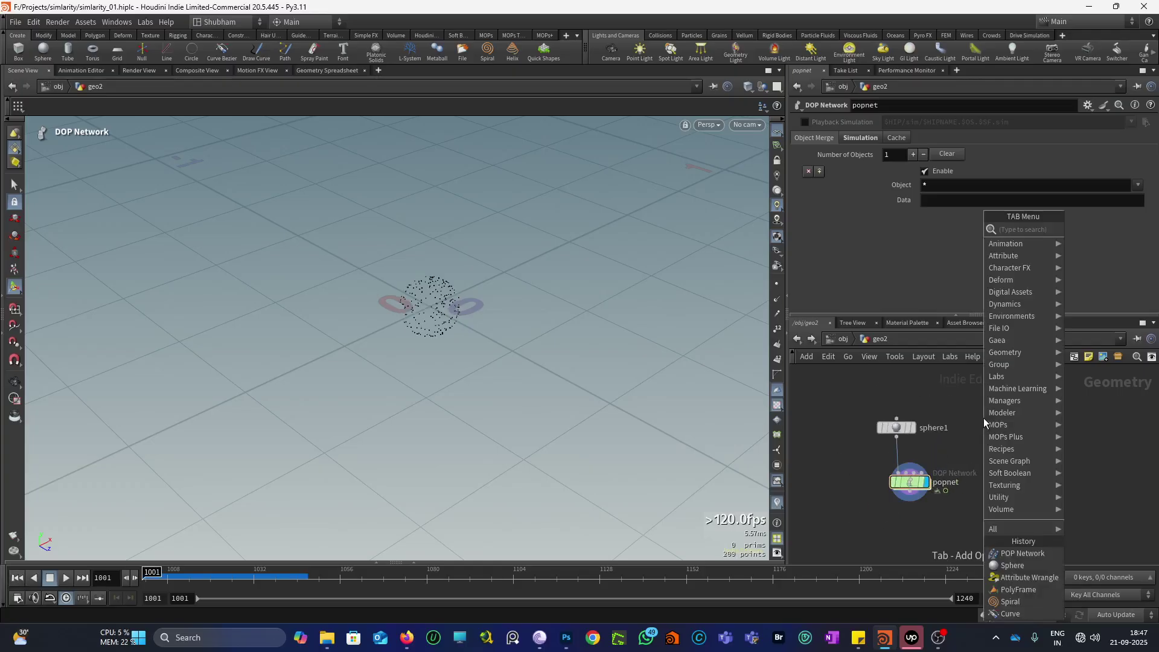
type("spira")
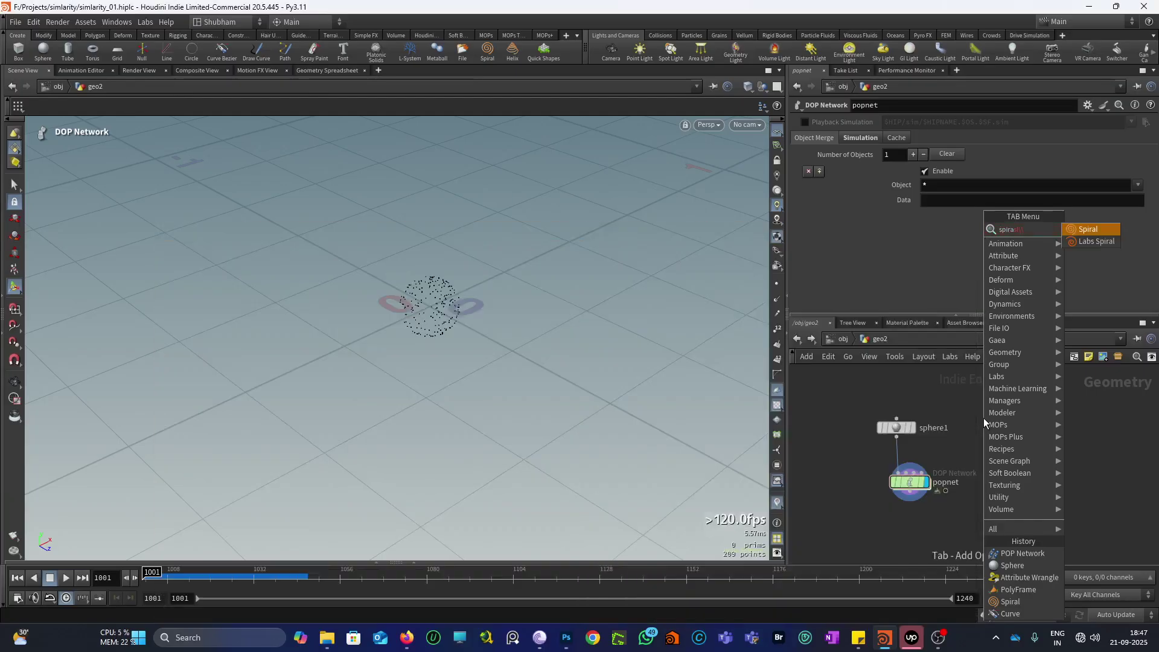
key("Return")
left_click(984, 421)
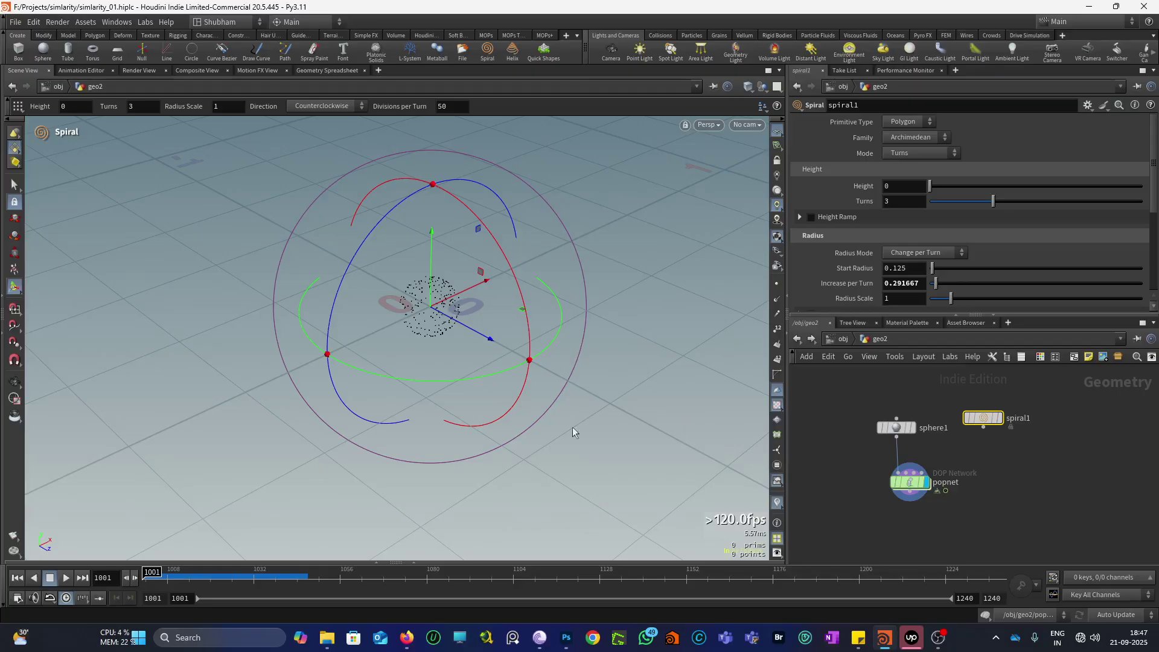
key("Escape")
left_click_drag(572, 426, 422, 374)
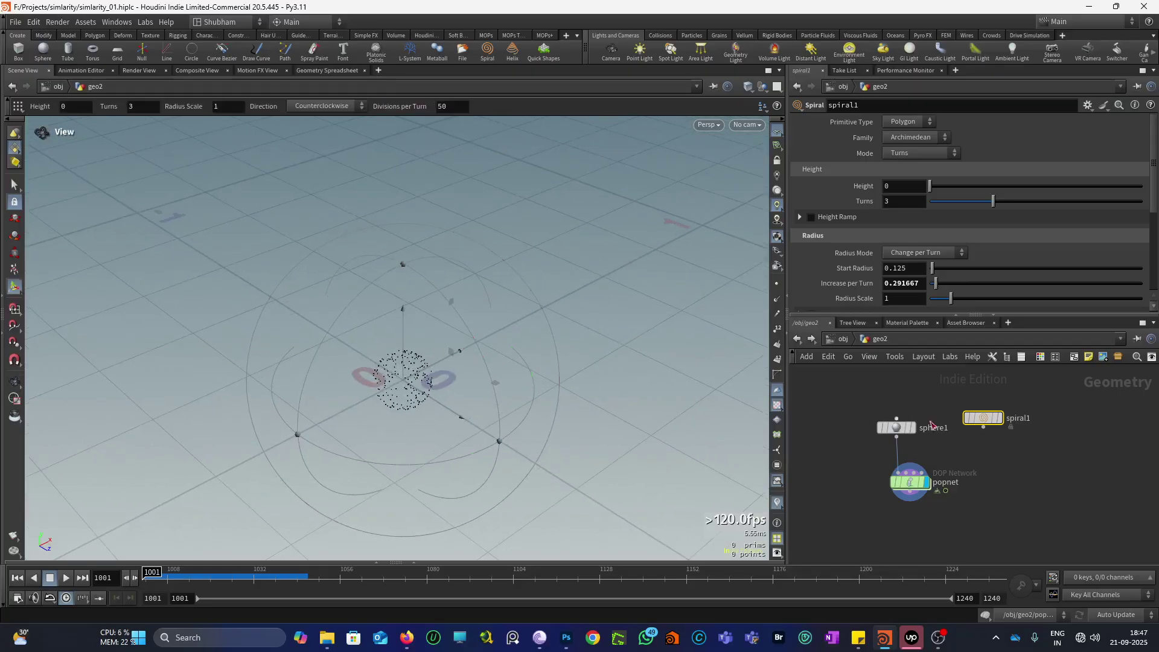
left_click(999, 417)
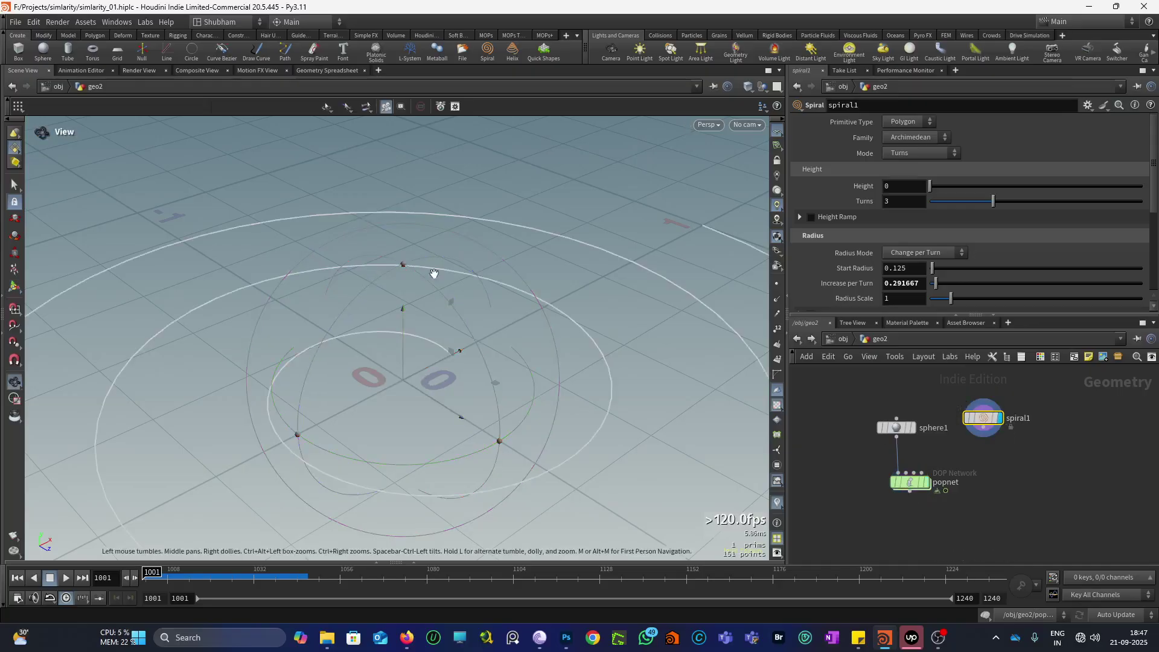
- Raise the spiral's height to 1.57
left_click_drag(434, 273, 336, 510)
key("Return")
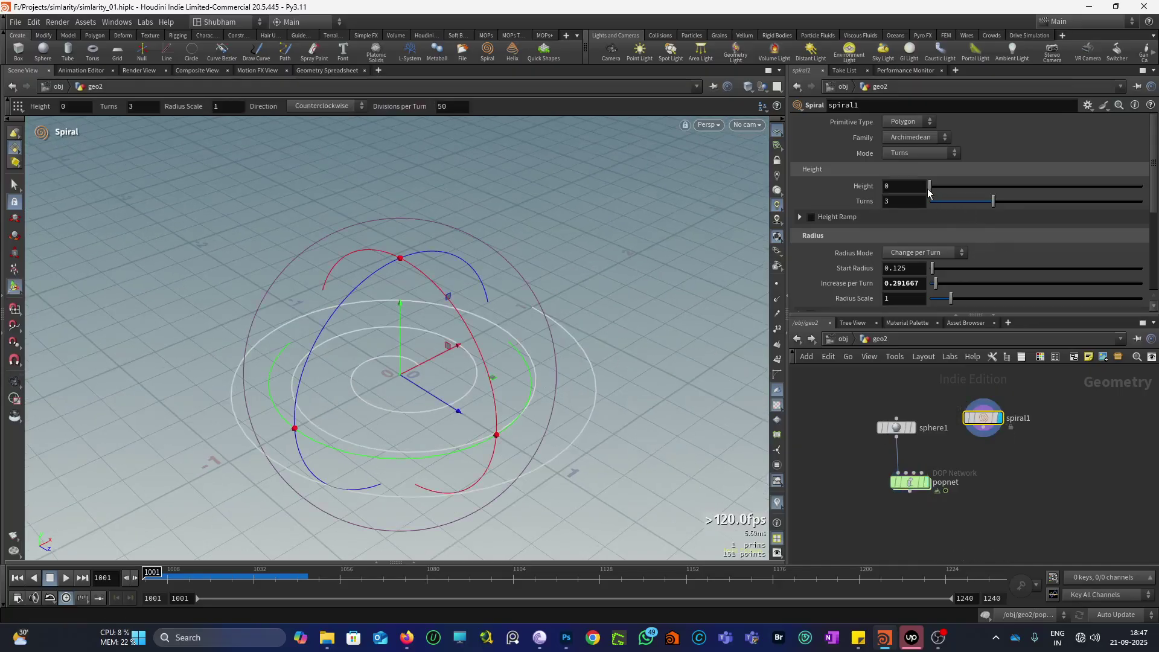
left_click_drag(929, 188, 962, 185)
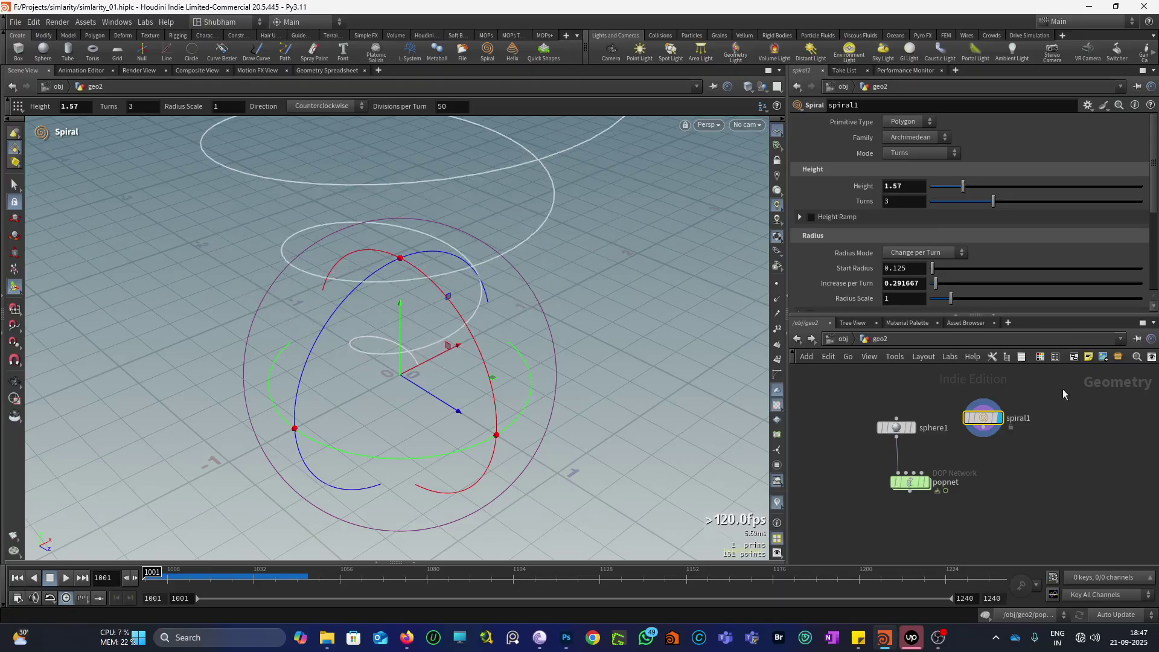
- Template the sphere node so it shows together with the spiral, and inspect how the two are positioned
left_click_drag(477, 403, 423, 362, "alt")
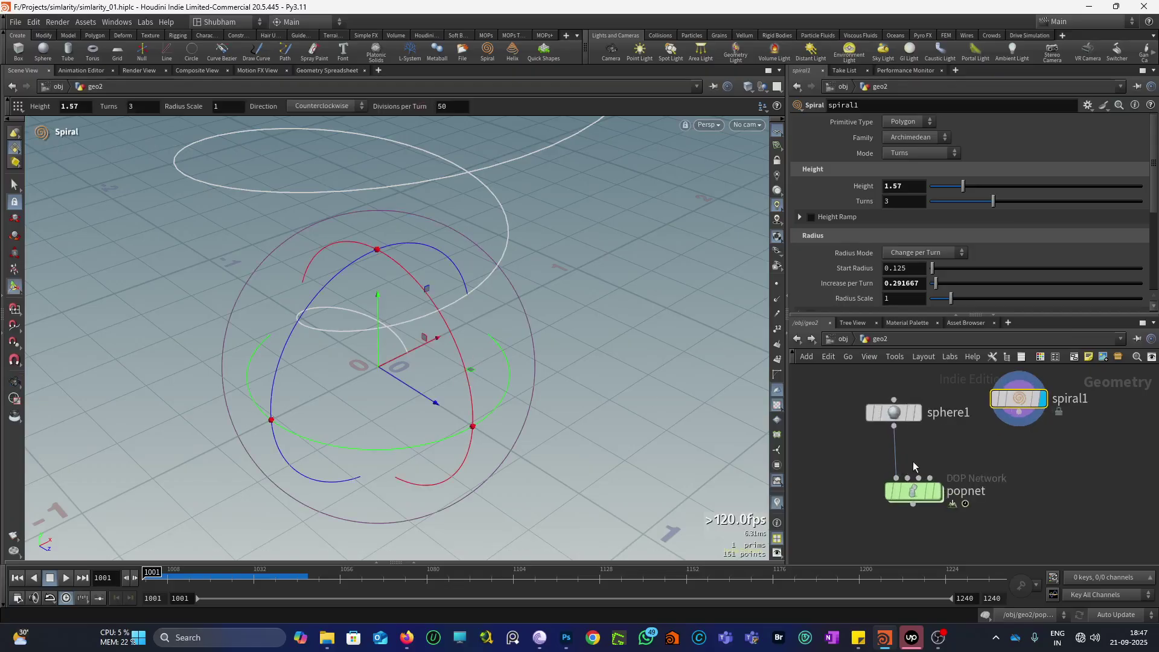
scroll(909, 461, "up", 2)
left_click(913, 416)
left_click_drag(422, 338, 484, 312)
key("Return")
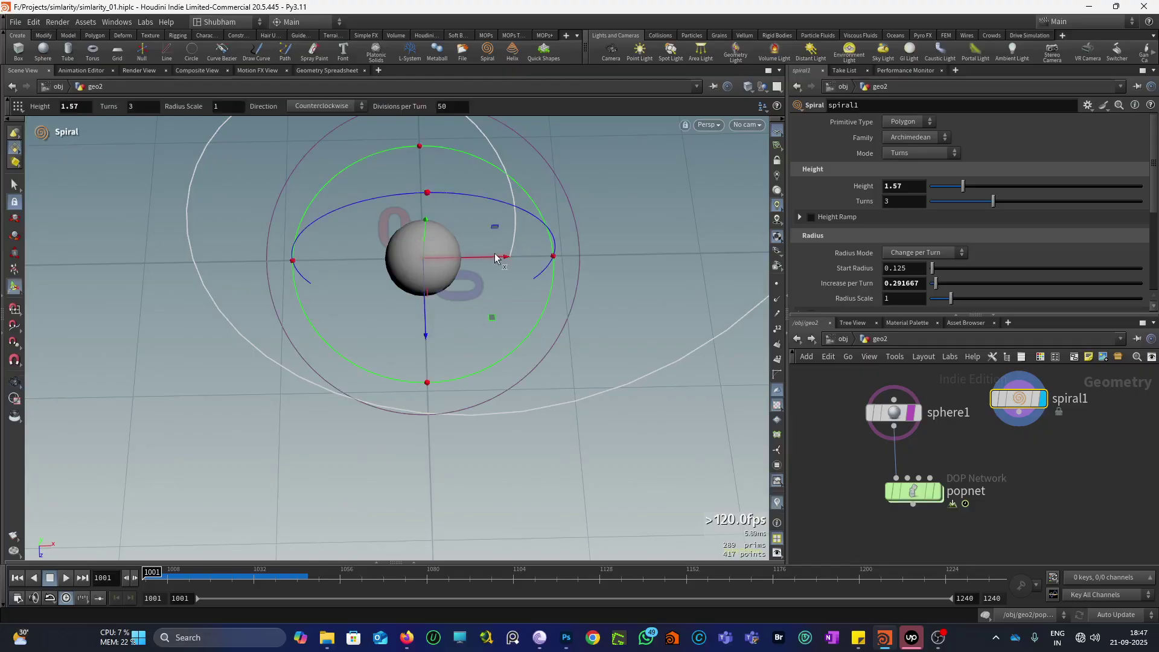
left_click_drag(485, 259, 571, 328)
key("Escape")
key("Return")
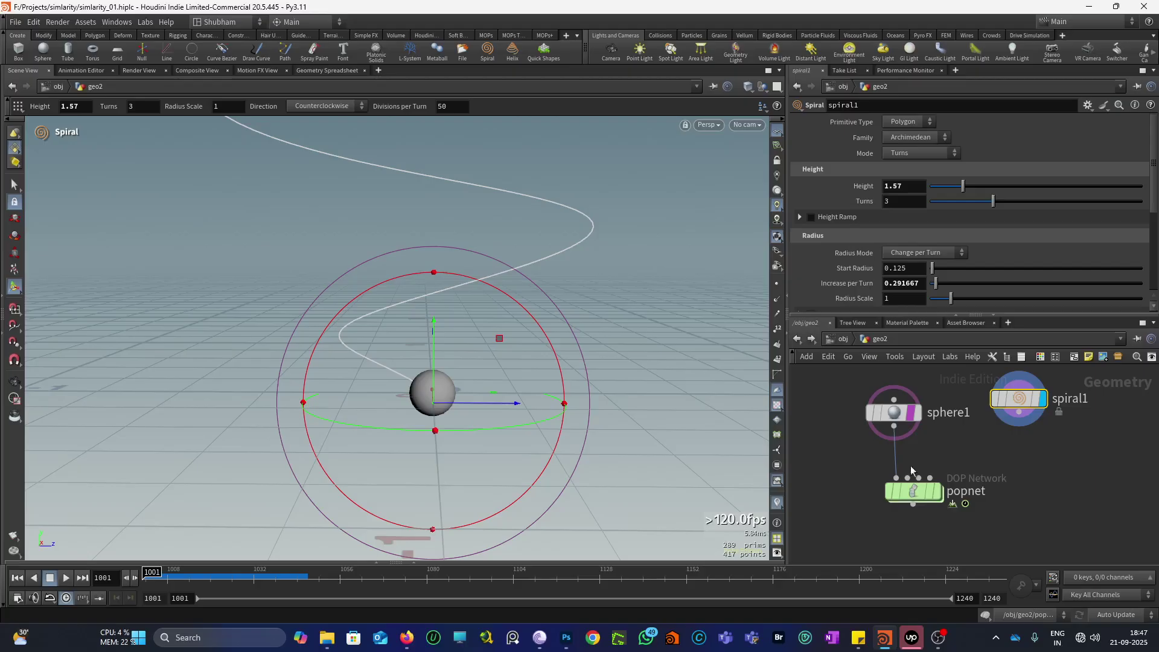
- Add a PolyFrame node wired to the spiral's output and display it
key("Tab")
type("po")
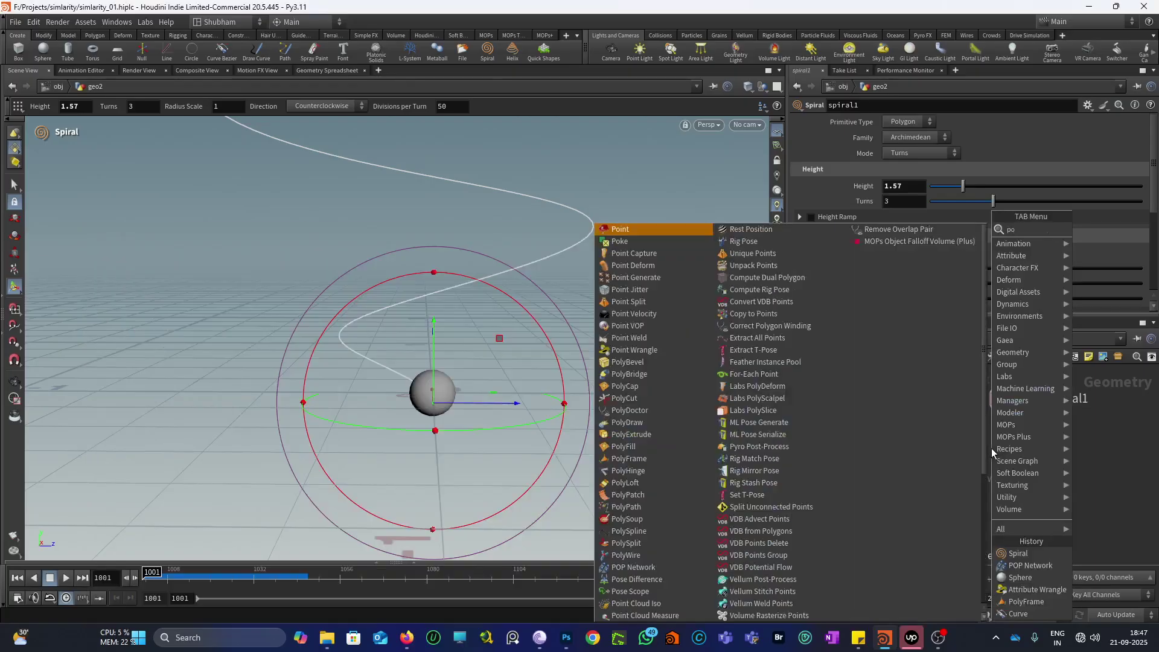
type("lyframe")
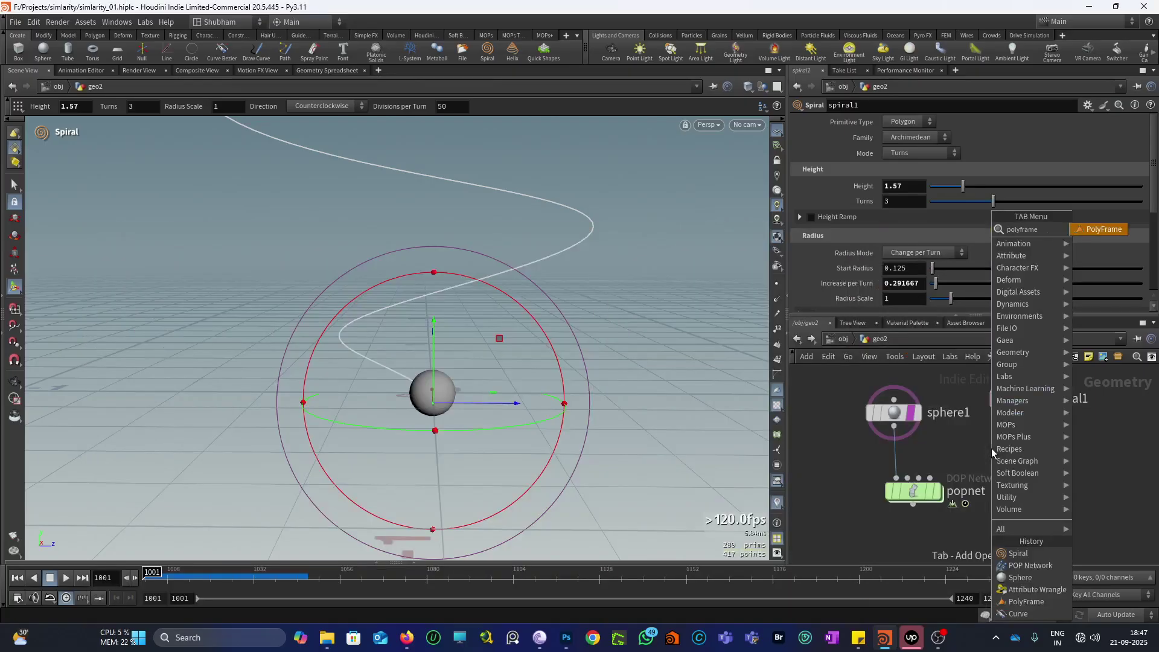
key("Return")
left_click(991, 452)
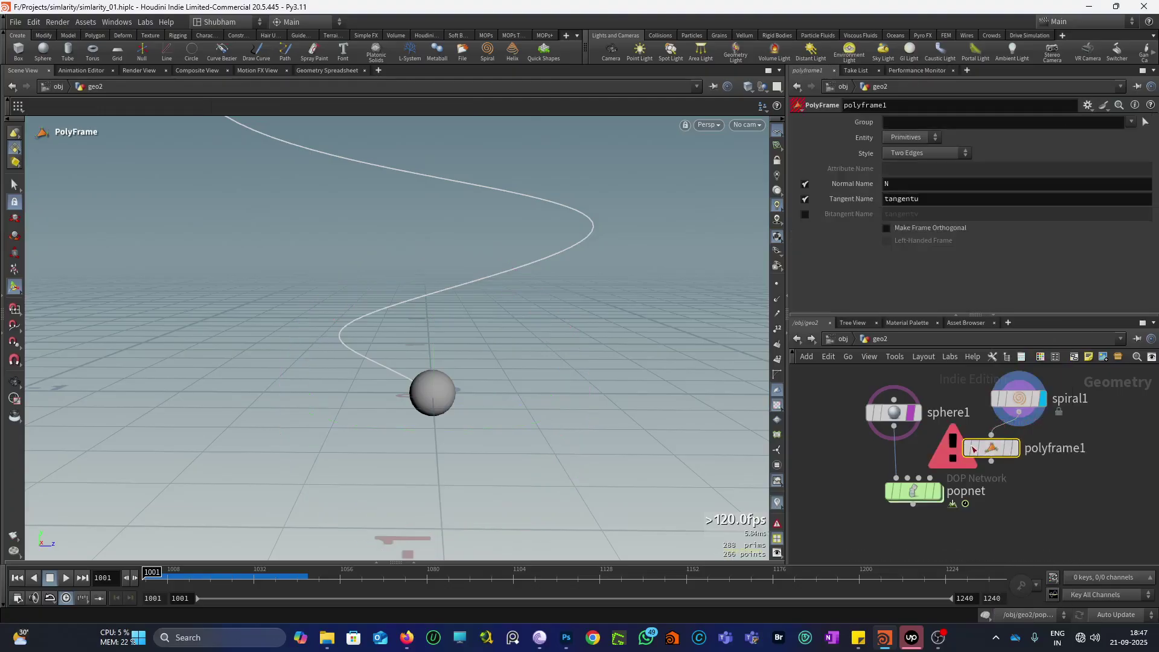
key("Escape")
left_click_drag(437, 402, 458, 387)
key("Return")
mouse_move(983, 454)
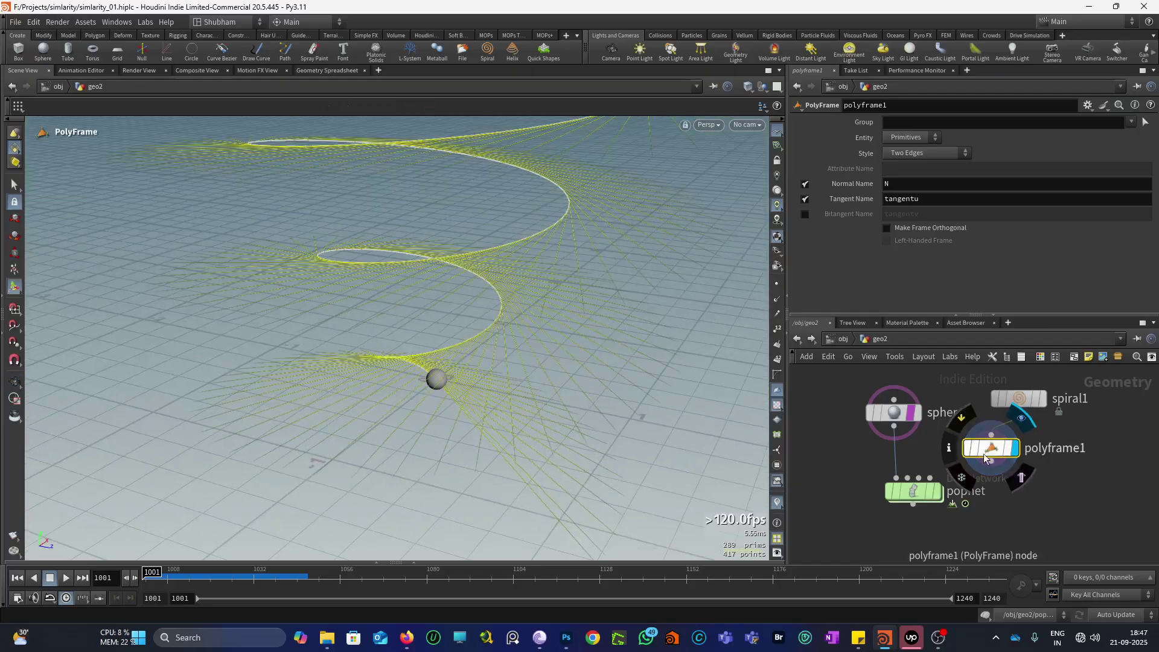
- Toggle the PolyFrame's normal attribute off and back on, and enable its bitangent attribute tangentv
left_click(803, 184)
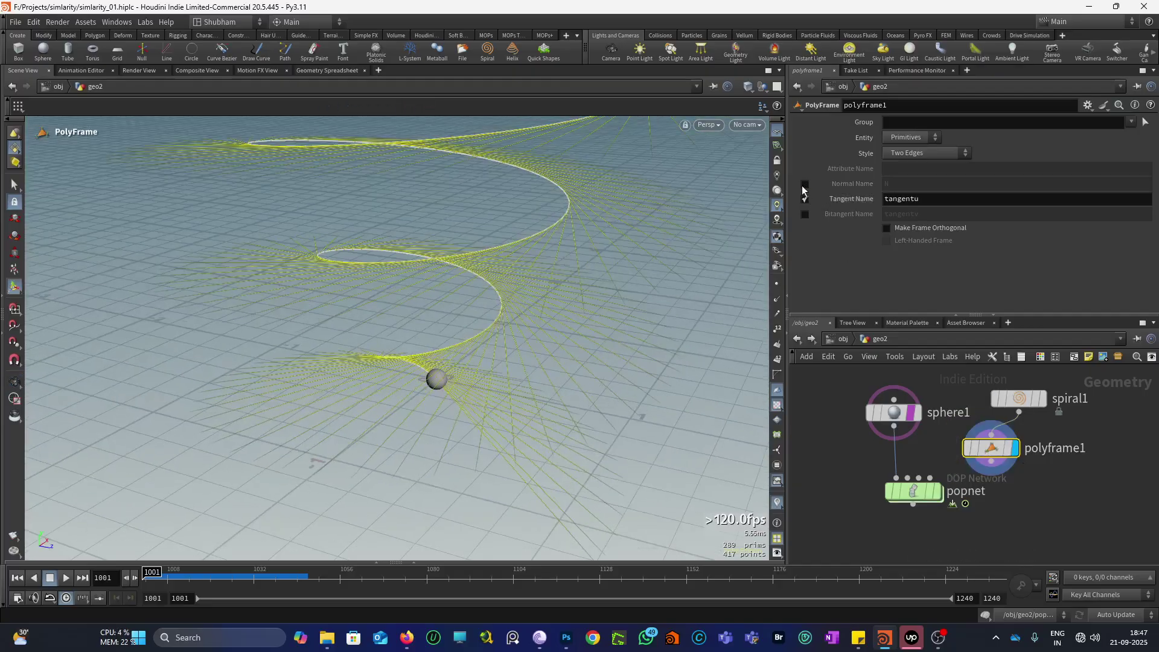
left_click(804, 184)
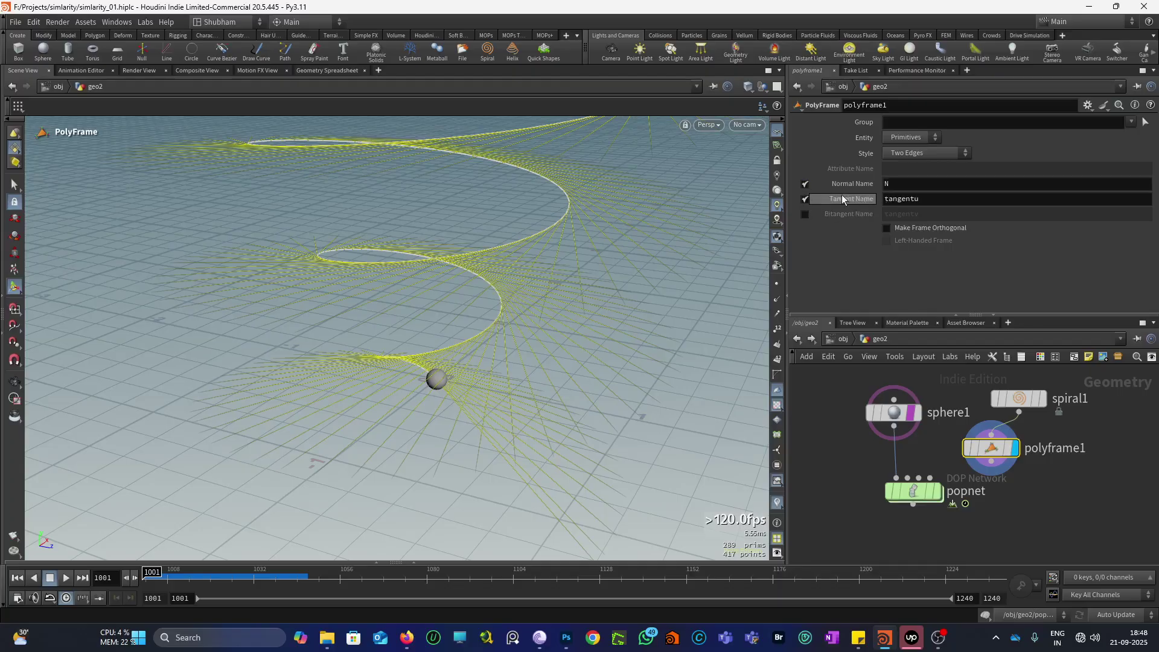
left_click(805, 214)
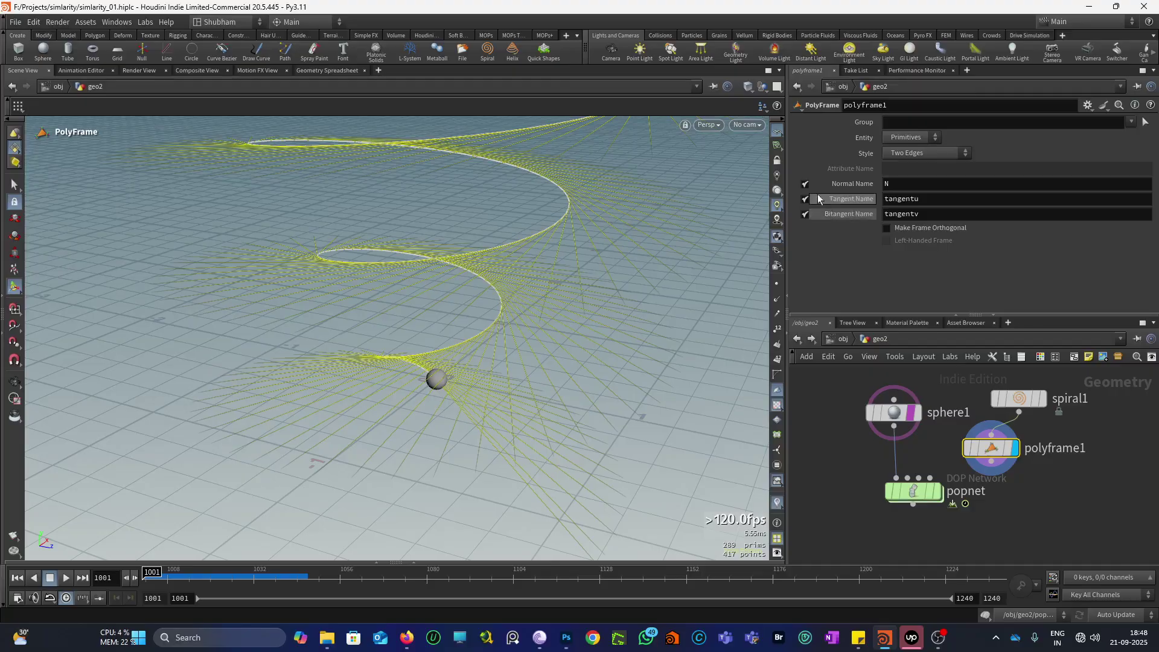
- Disable the PolyFrame's normal and bitangent attributes, and inspect the tangentu vectors along the spiral
left_click(806, 185)
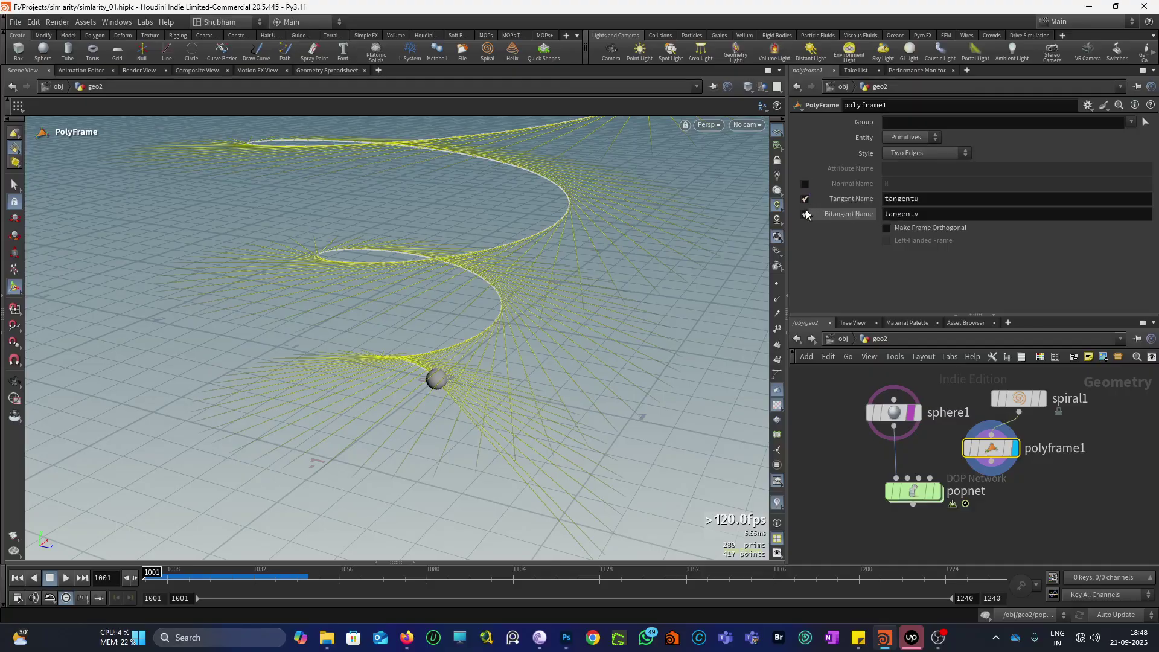
left_click(806, 214)
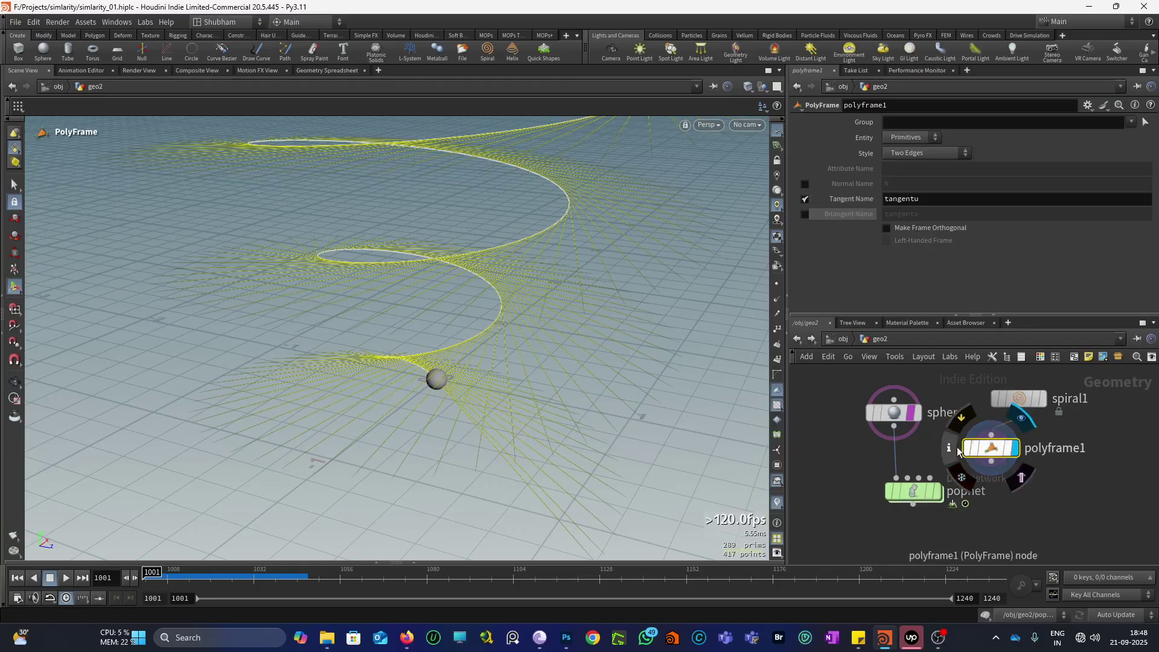
left_click(1021, 477)
left_click(815, 380)
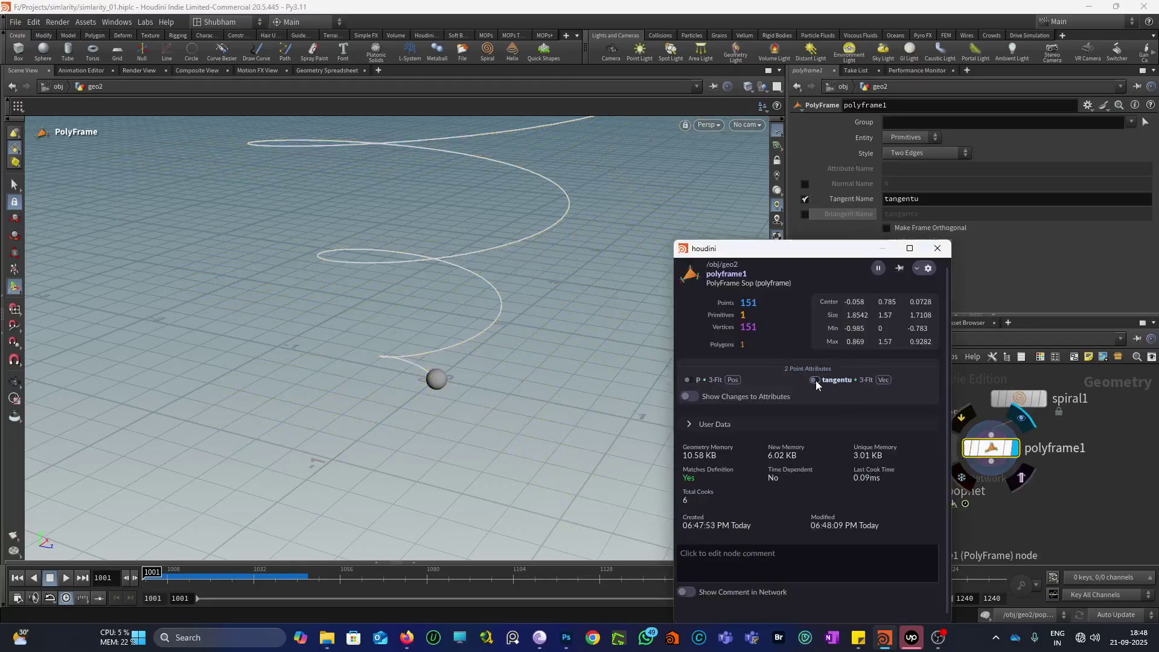
left_click(816, 380)
key("Escape")
left_click_drag(466, 428, 520, 321)
key("Return")
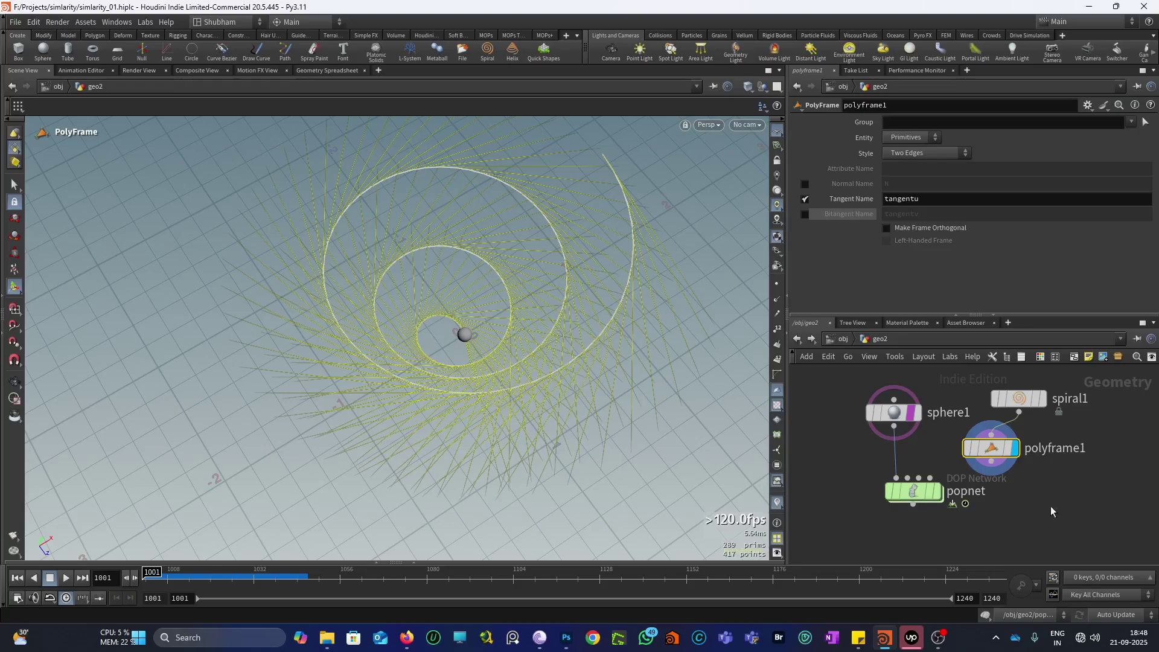
- Wire the PolyFrame's output into the popnet's second input, display the popnet and go inside it
scroll(899, 476, "up", 2)
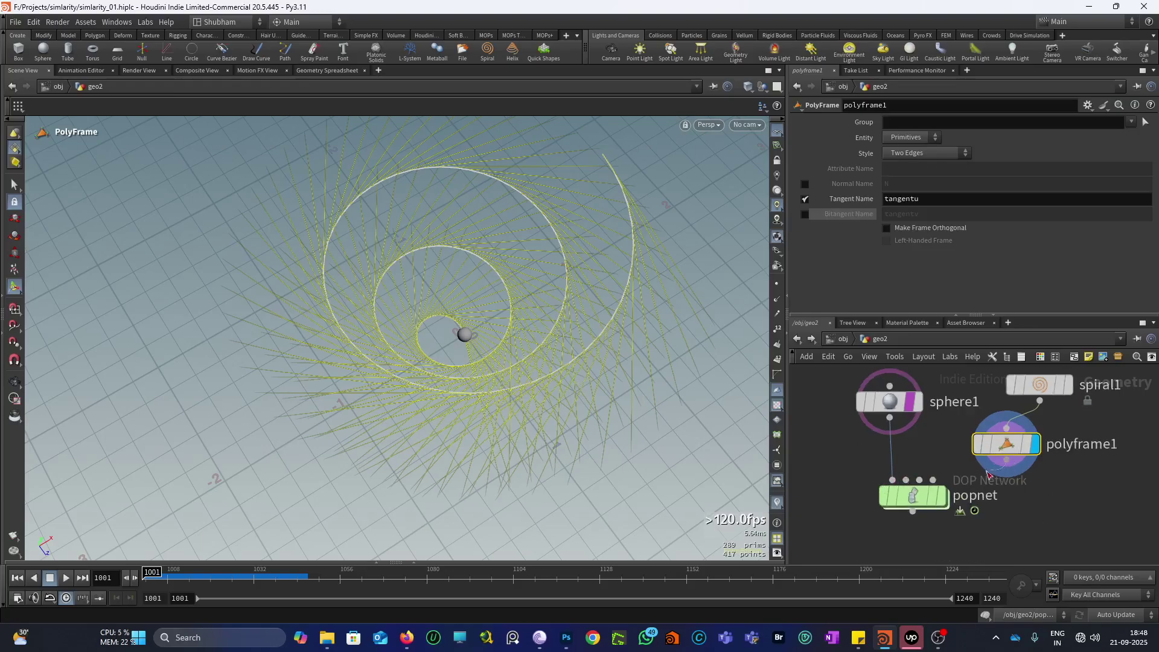
left_click_drag(991, 462, 909, 478)
left_click(908, 478)
double_click(912, 494)
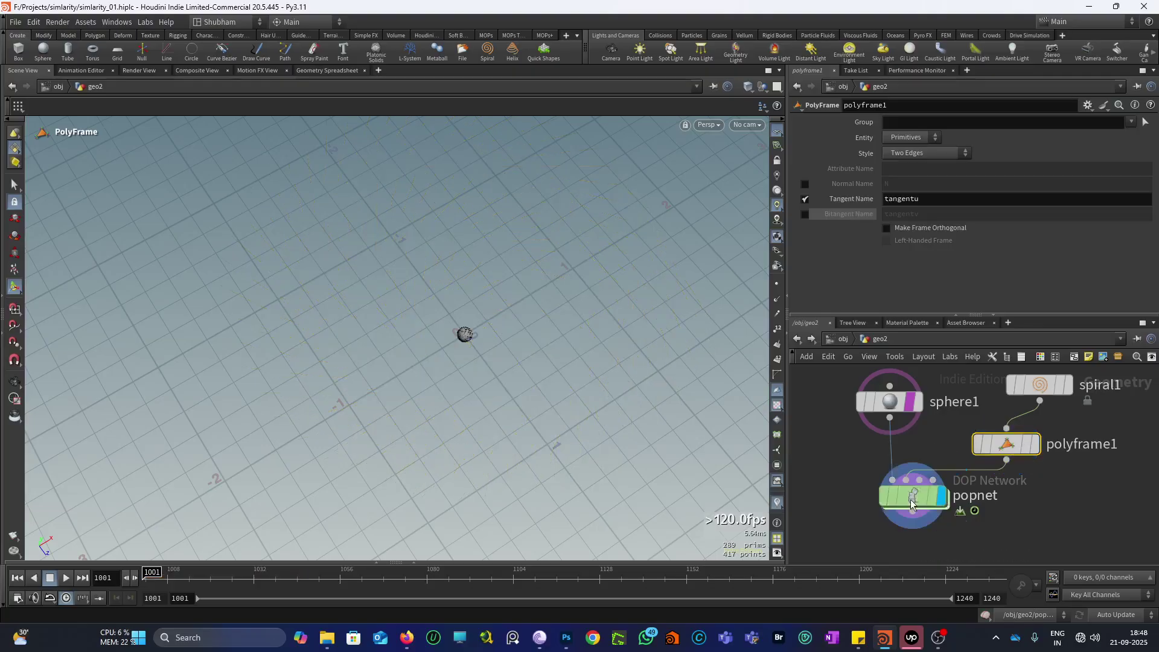
left_click_drag(887, 434, 835, 406)
left_click_drag(977, 401, 1002, 366)
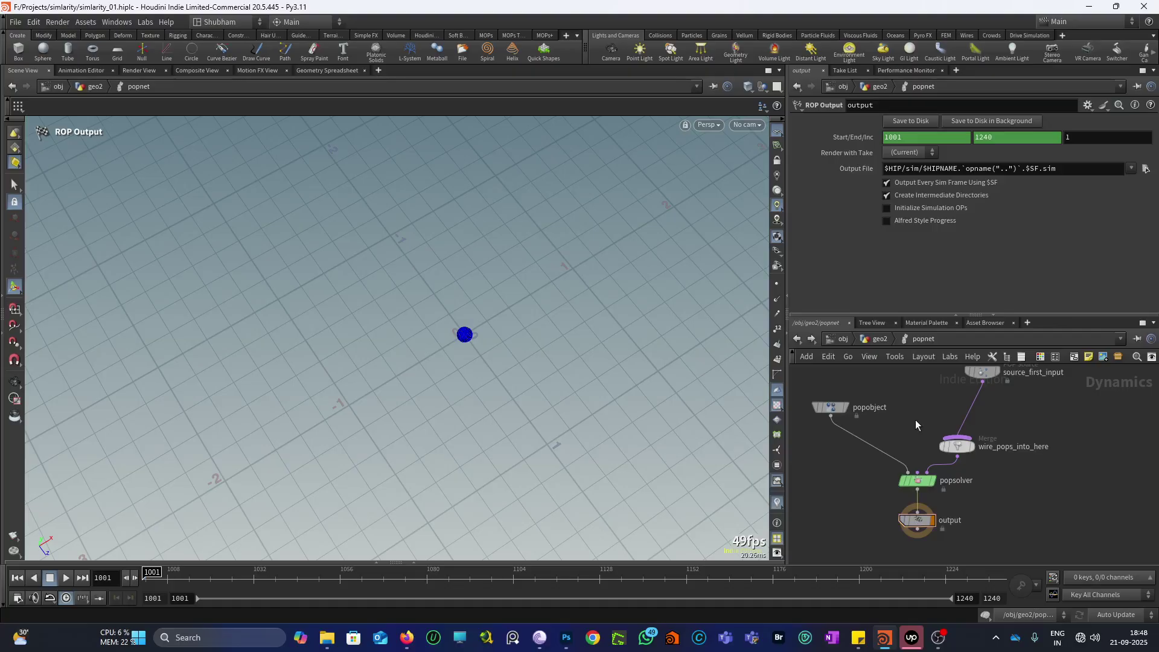
- Add a POP Wrangle node and wire it into the popsolver's middle input
key("Tab")
type("pop")
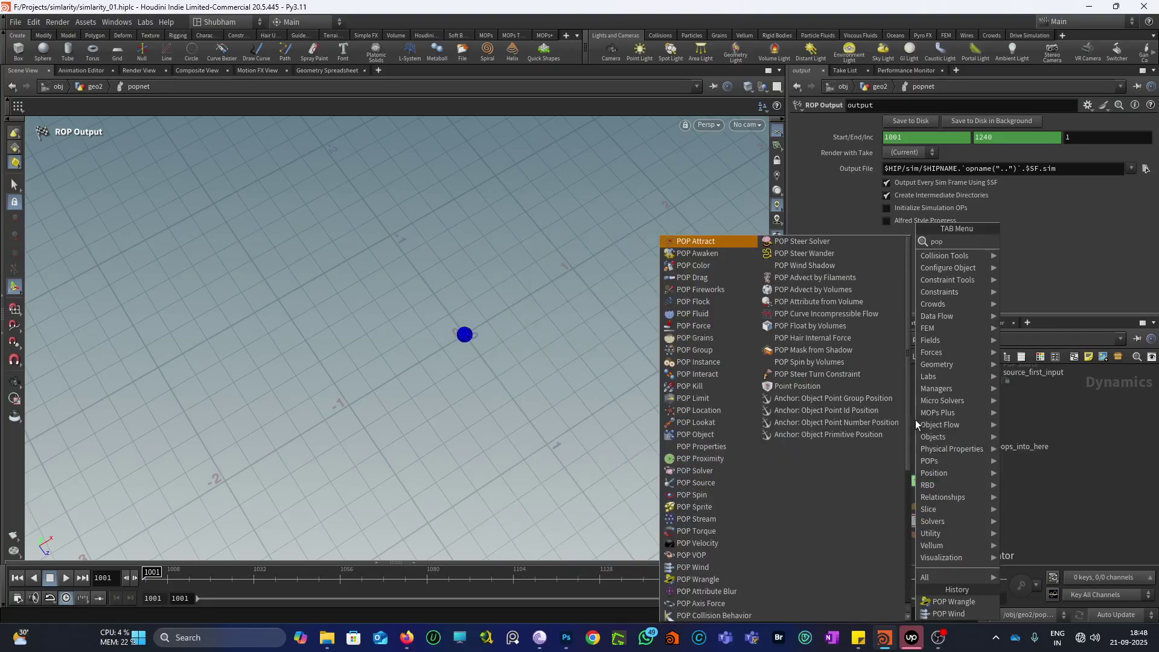
type(" wrang")
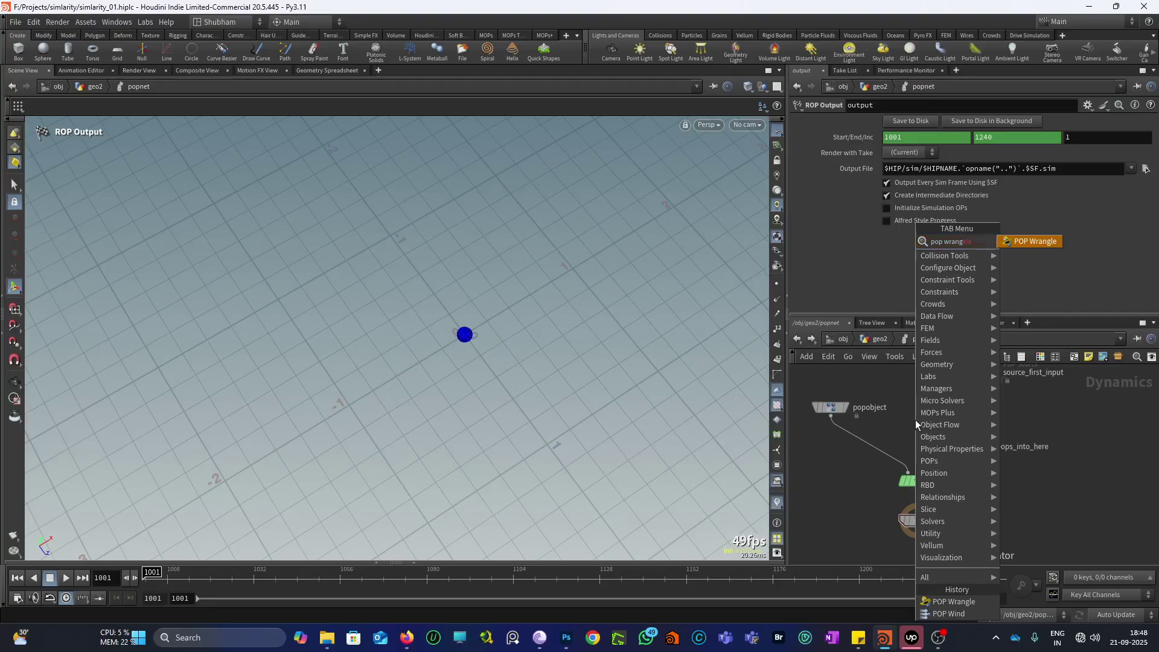
key("Return")
left_click_drag(917, 428, 918, 471)
- Write v@v = nearpoint(1,v@P); as the first line of the wrangle's VEX code and start a second line
left_click(833, 195)
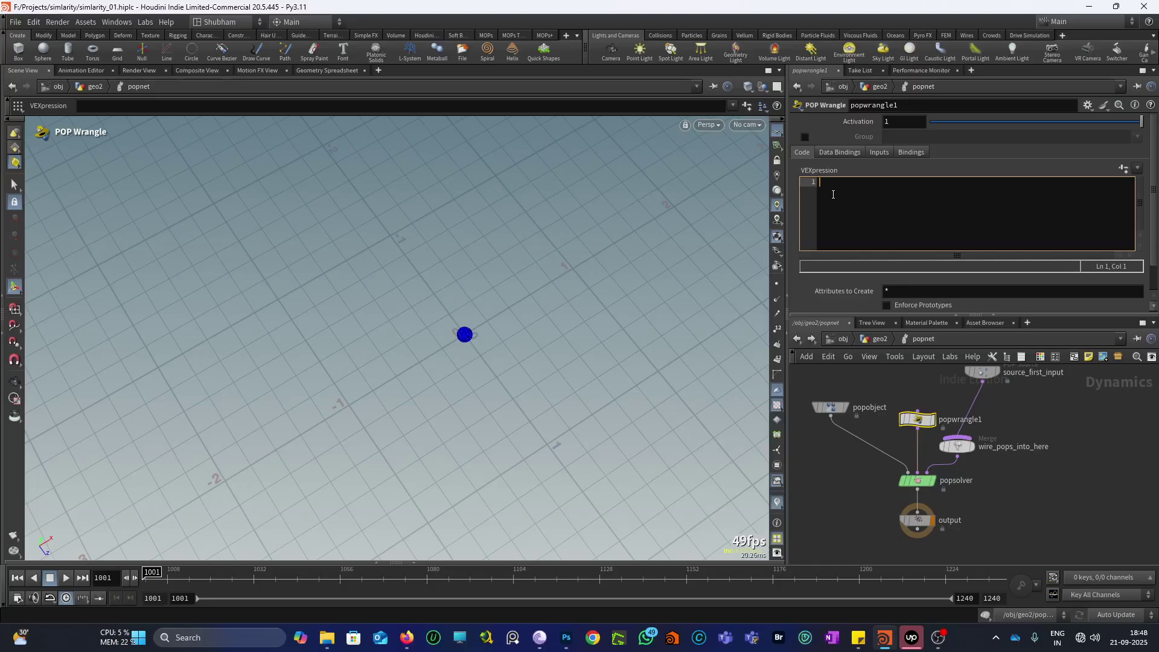
type("v")
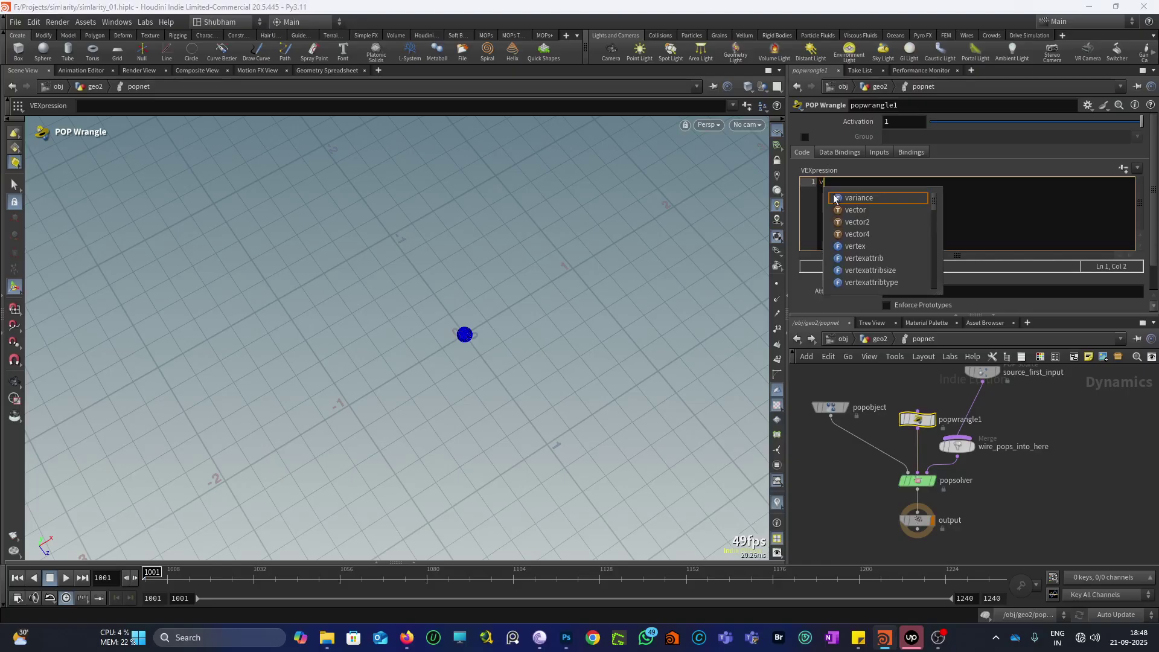
type("@v")
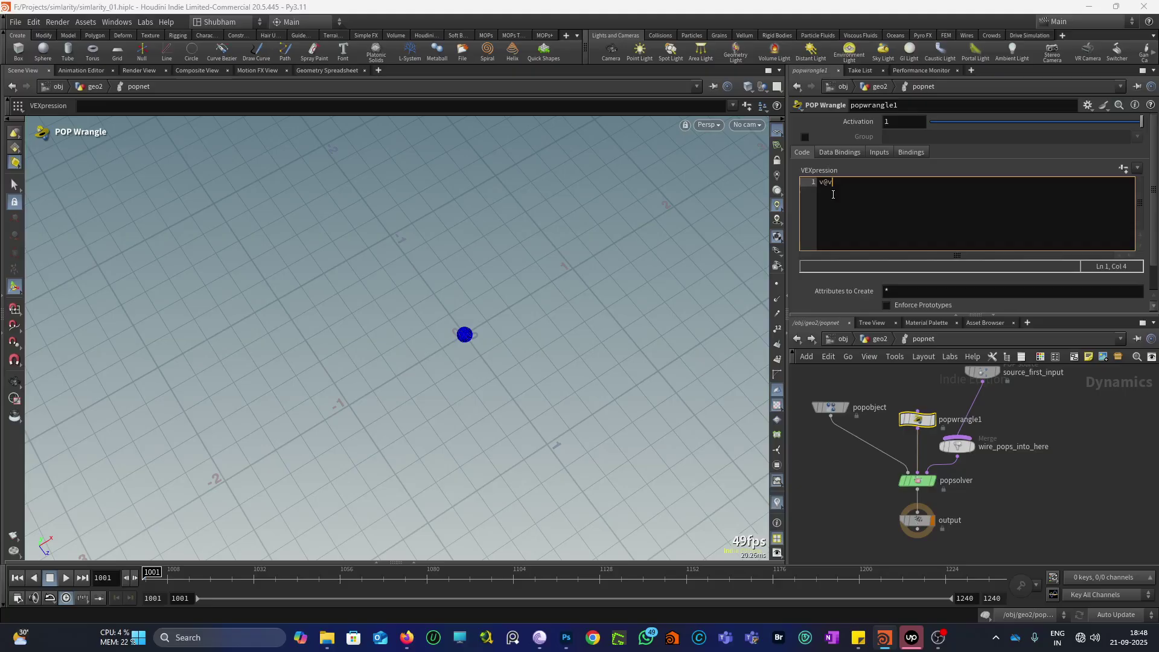
type(" = near")
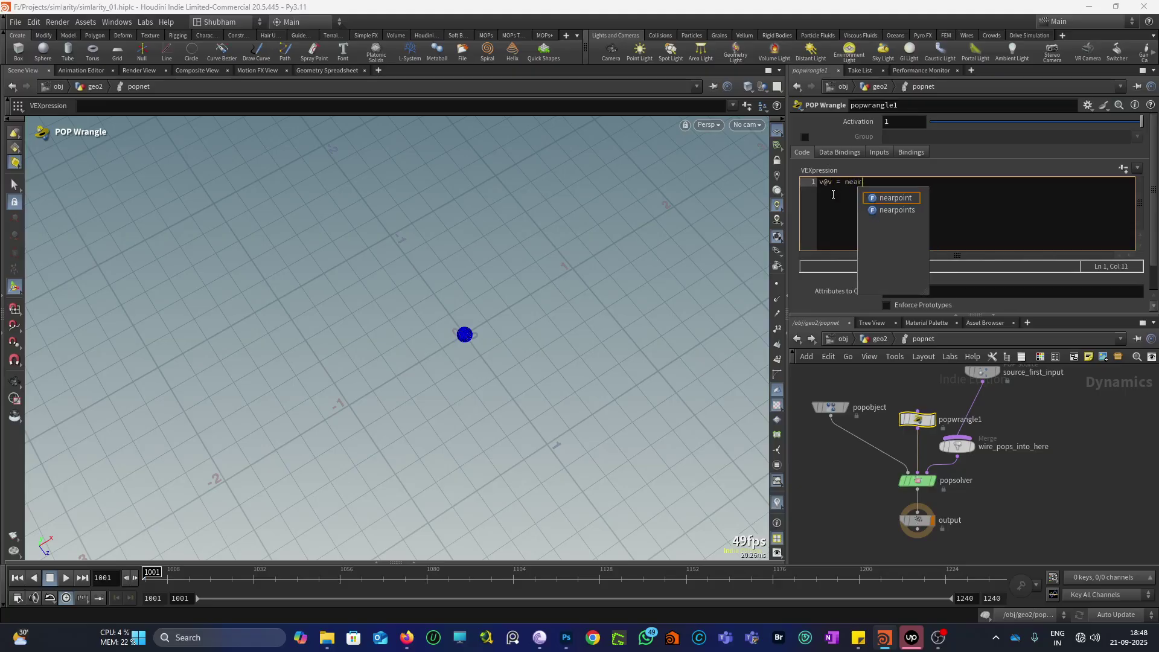
type("point(")
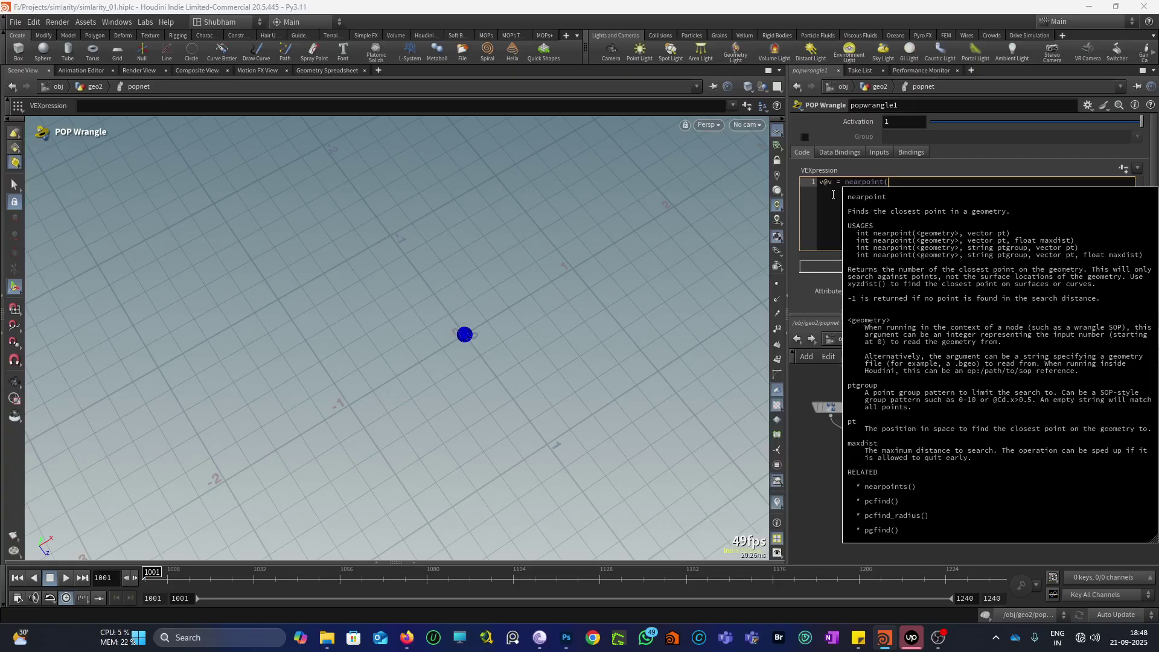
type("1,")
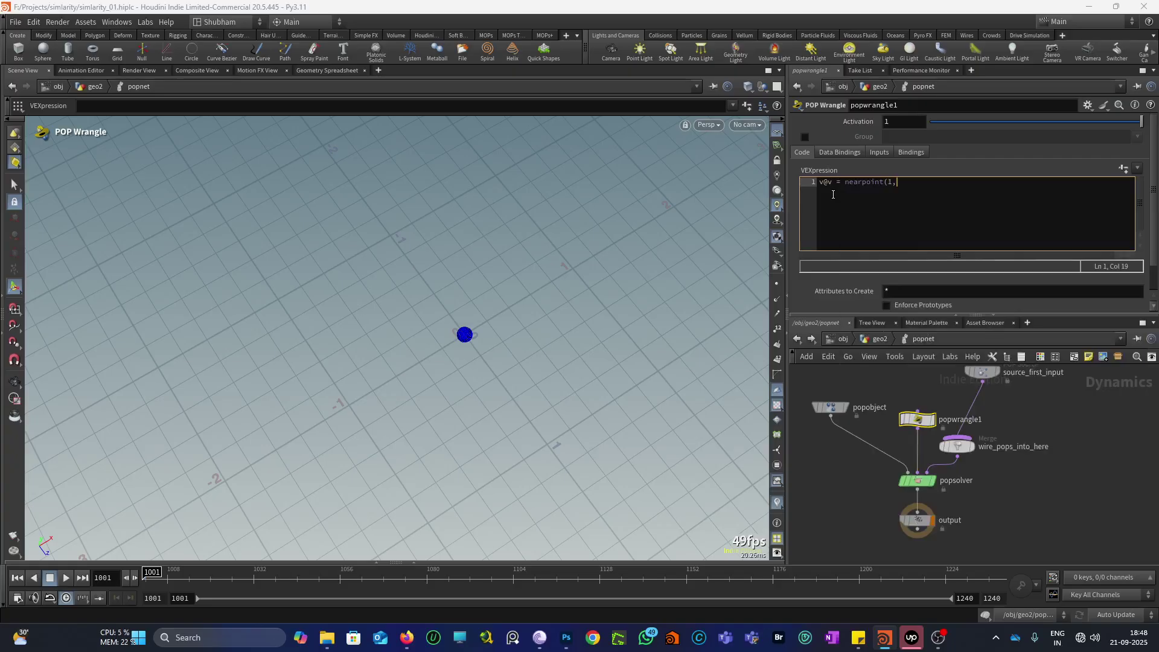
type("@")
key("BackSpace")
key("BackSpace")
key("BackSpace")
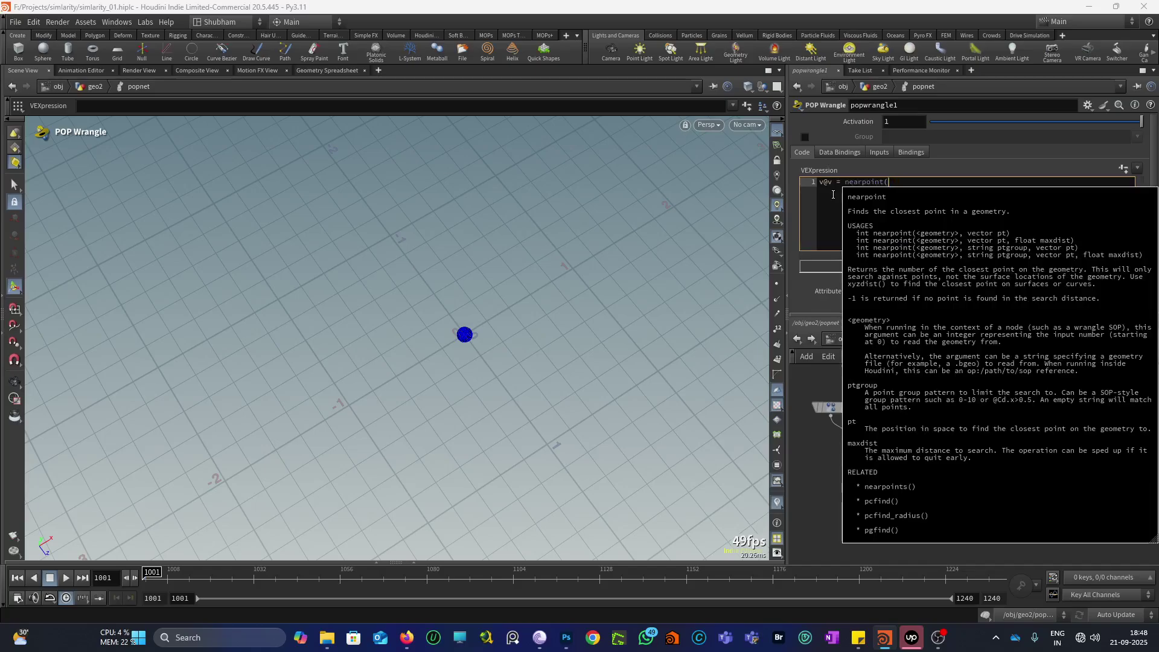
type("1,")
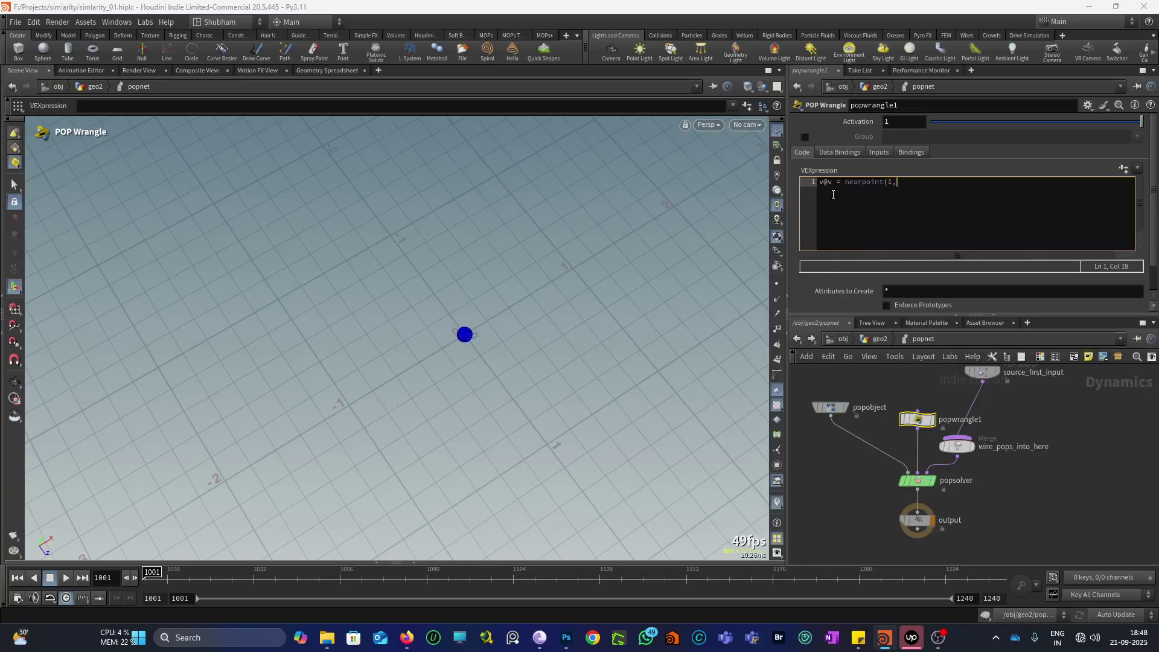
type("v@P);")
key("Return")
type("v")
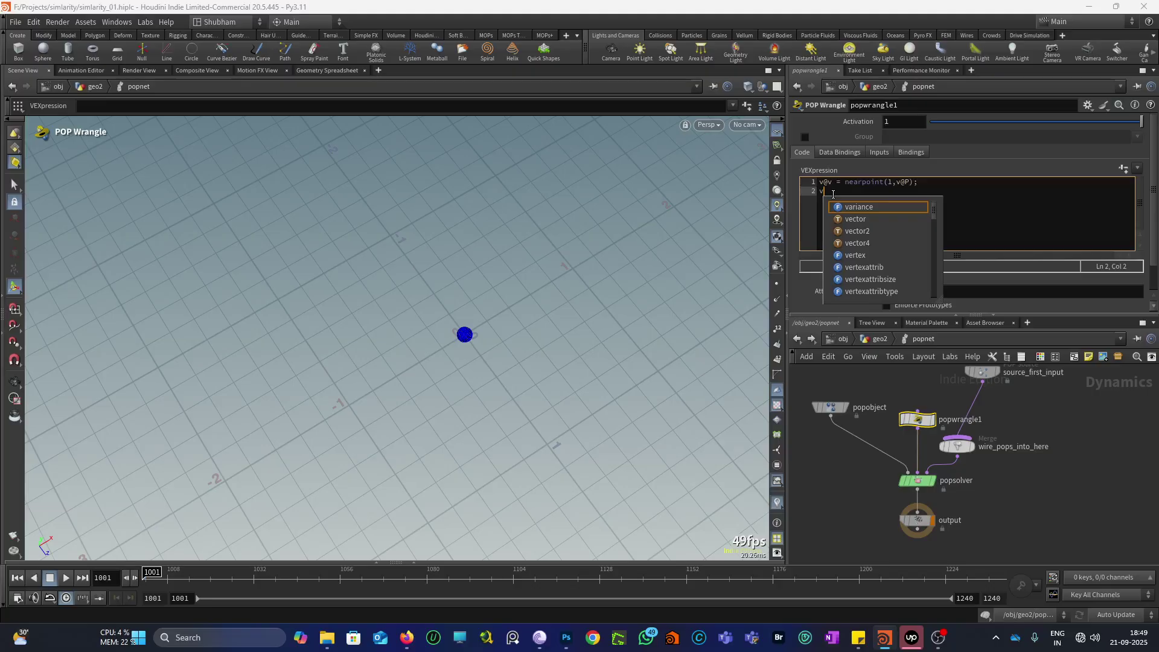
- Change the variable assigned on the first code line to the integer attribute i@np
key("Escape")
double_click(832, 184)
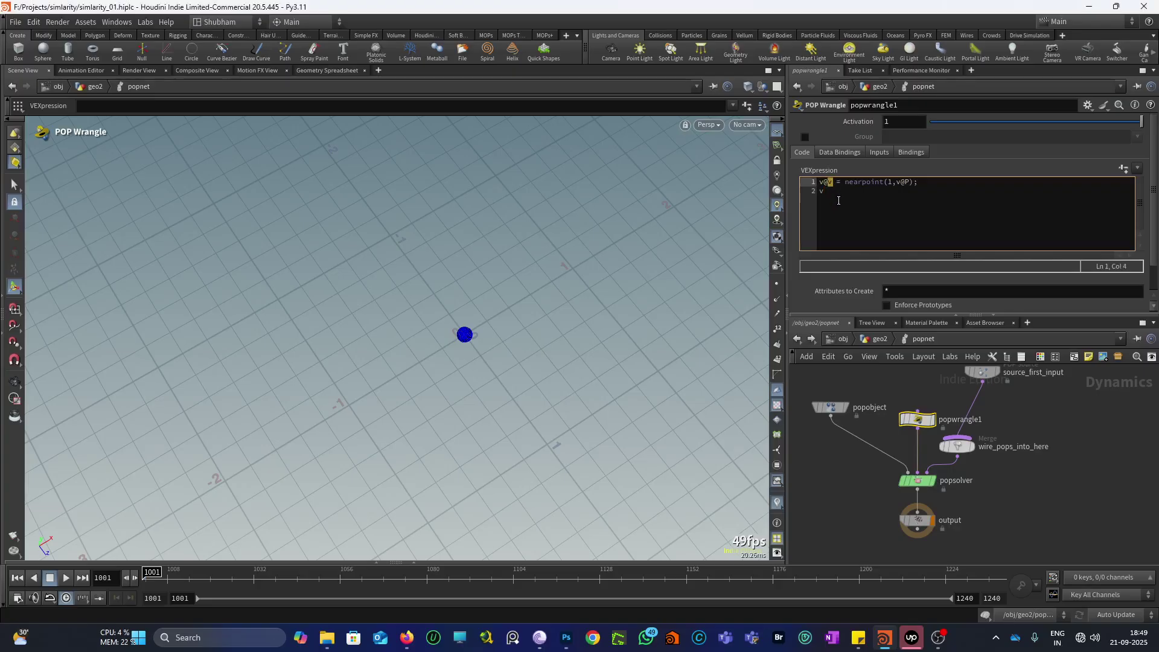
type("npt")
key("BackSpace")
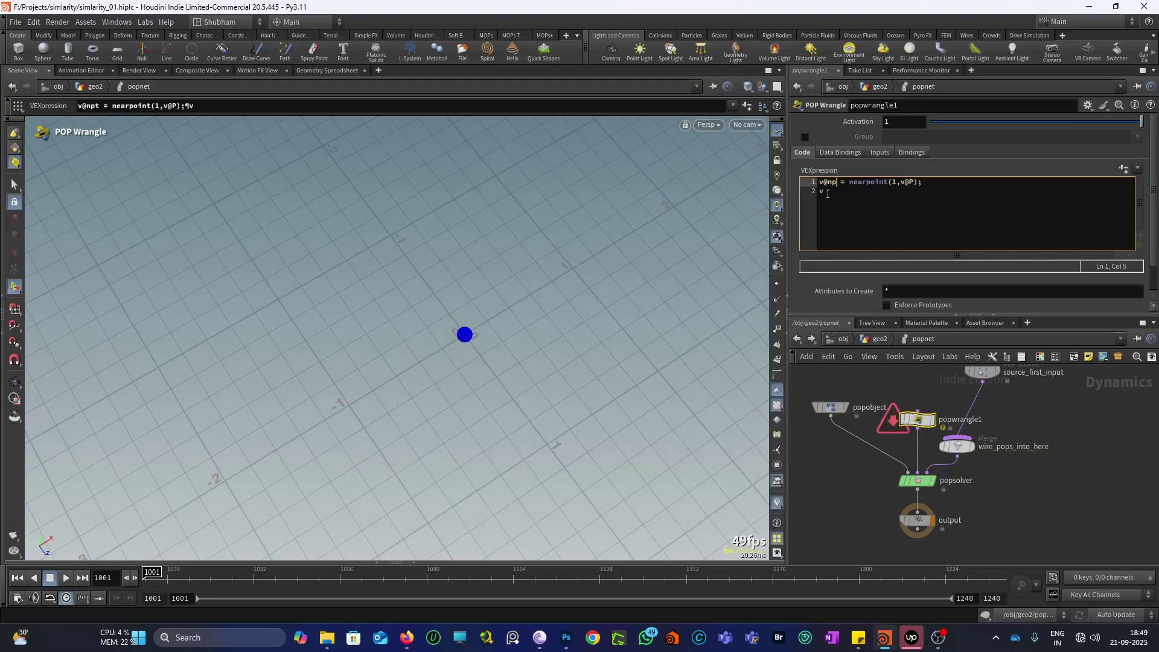
left_click(828, 194)
left_click(822, 182)
left_click(830, 193)
type("@v = poin")
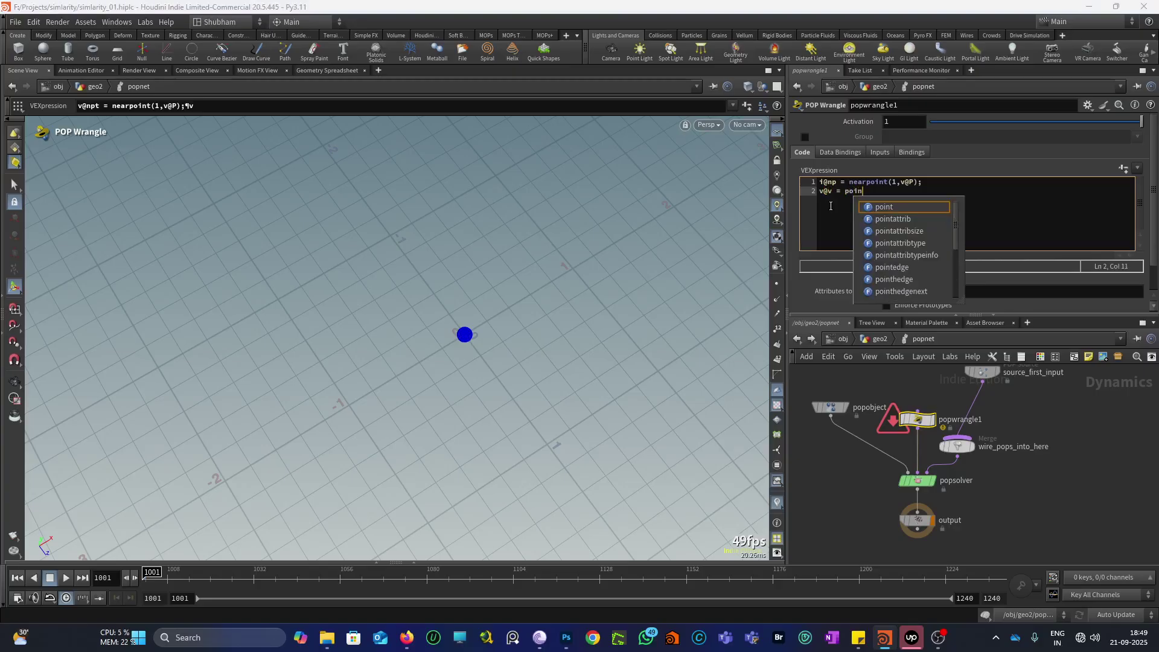
type("t(")
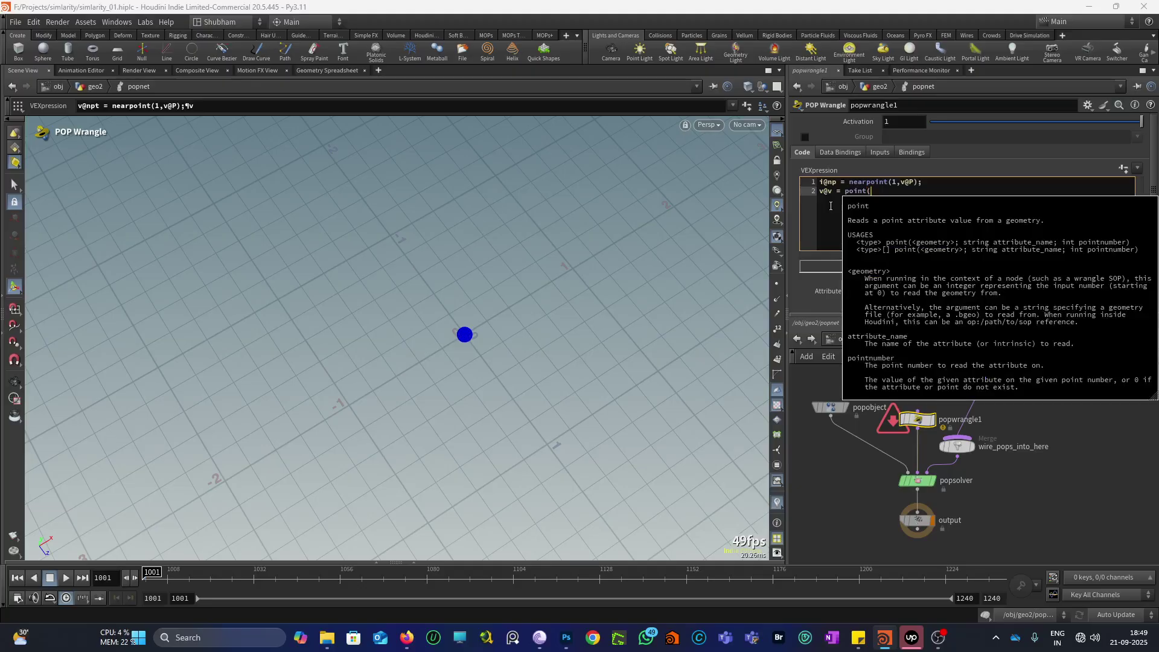
type("1,\"tangentu\",@n")
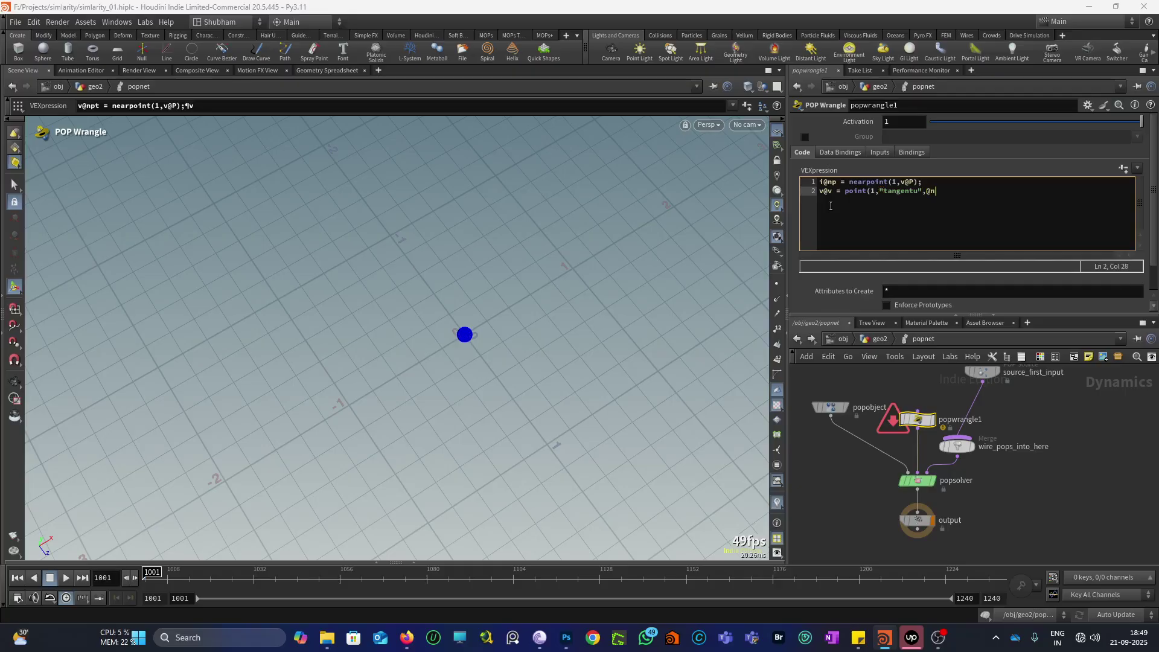
type(");")
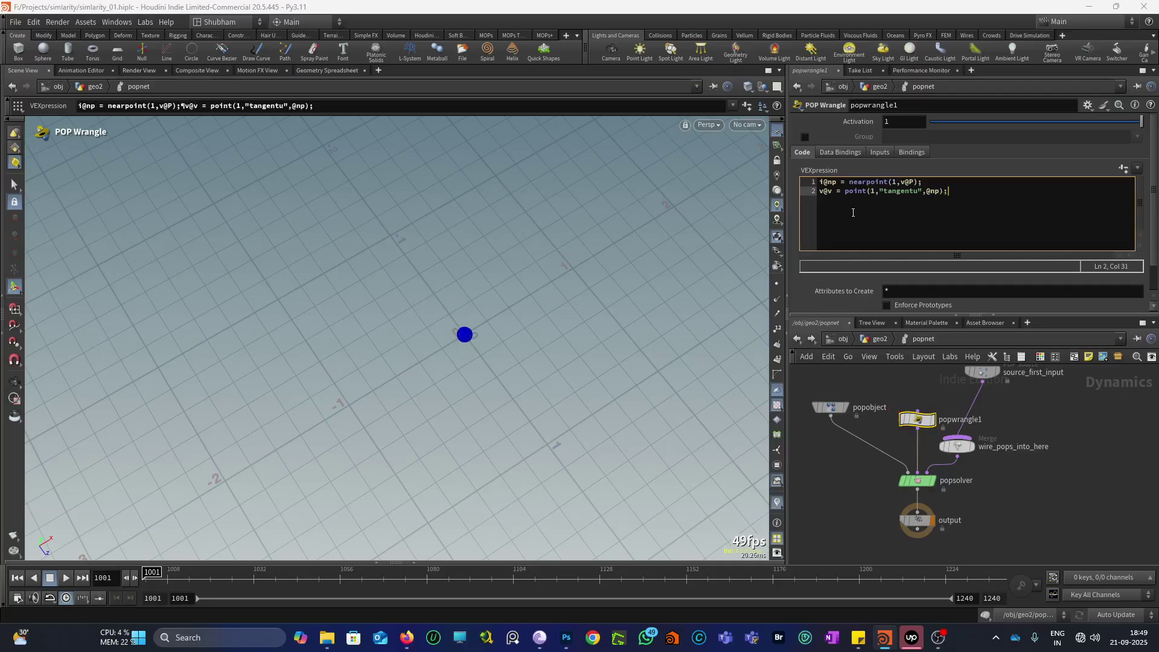
- Play the particle simulation to test the wrangle code, and return to frame 1001
key("Escape")
left_click_drag(517, 423, 419, 432)
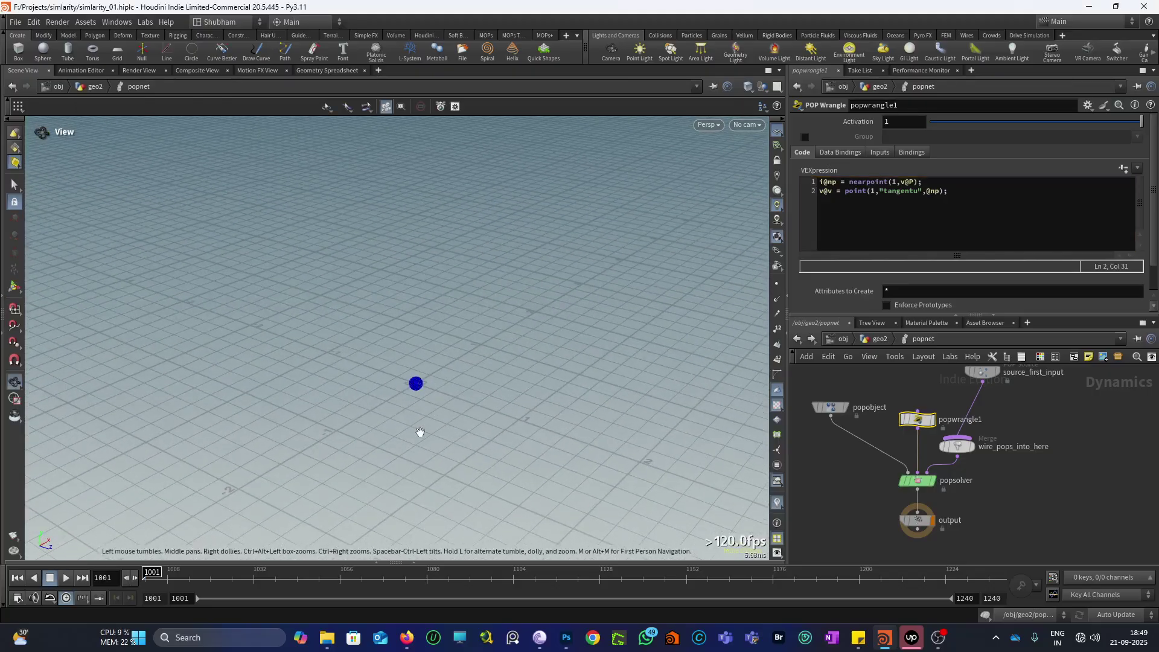
key("Return")
left_click(73, 579)
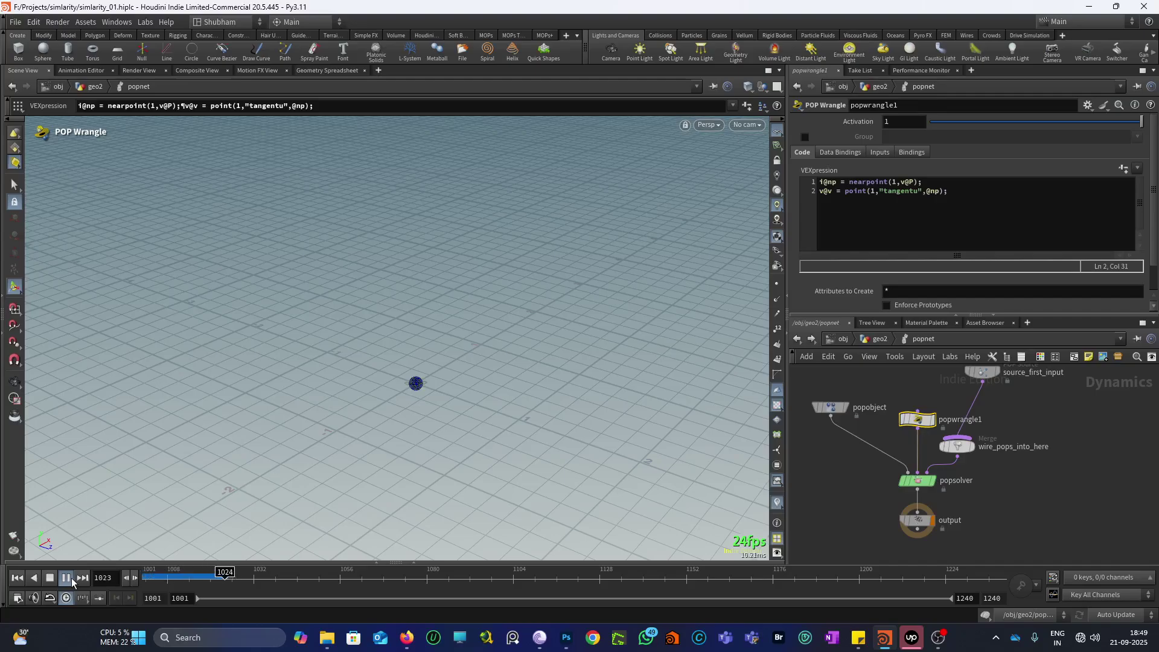
left_click(31, 582)
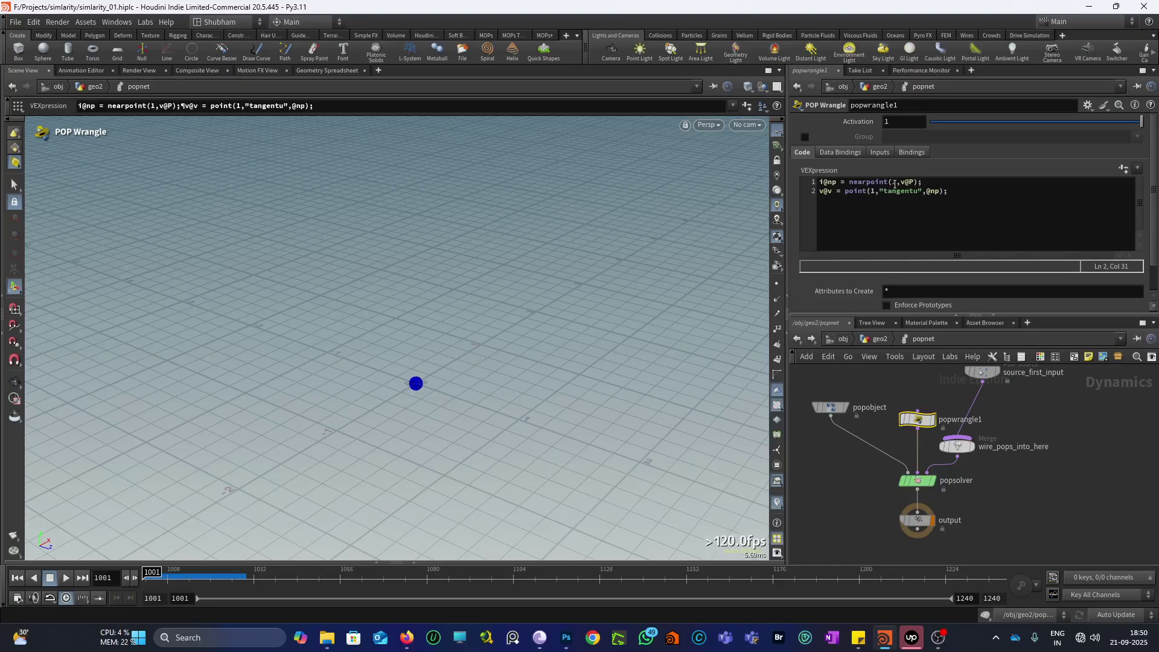
- Set the POP Wrangle's Input 1 to Myself and Input 2 to Second Context Geometry, and return to its code
left_click(881, 152)
left_click(911, 169)
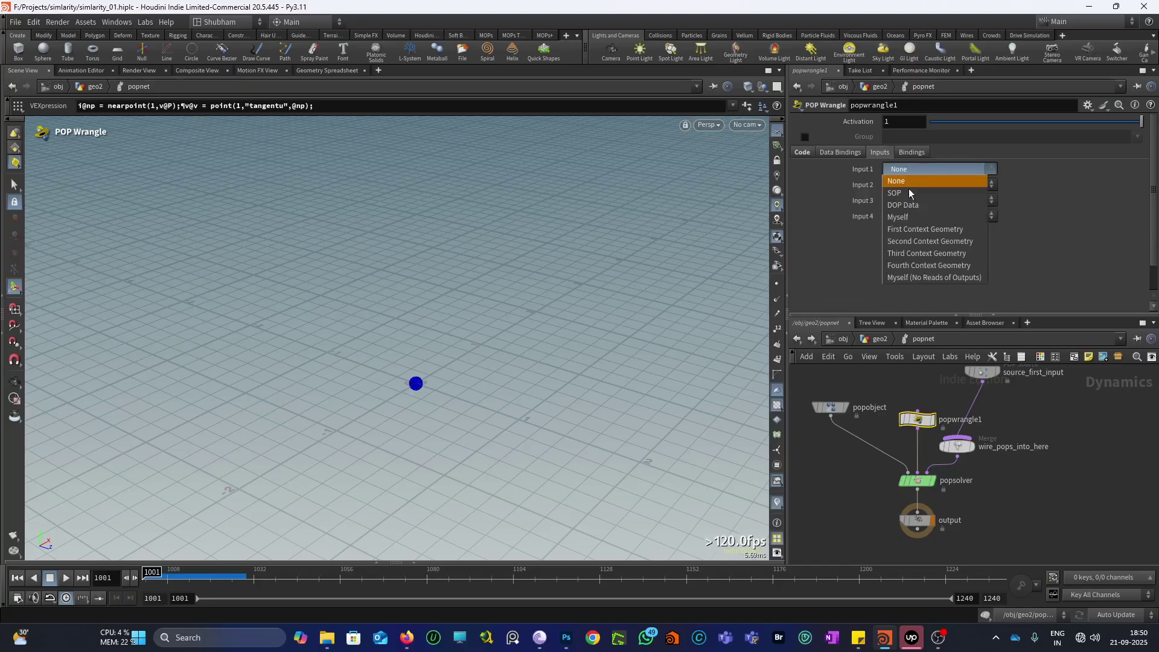
left_click(912, 184)
left_click(913, 184)
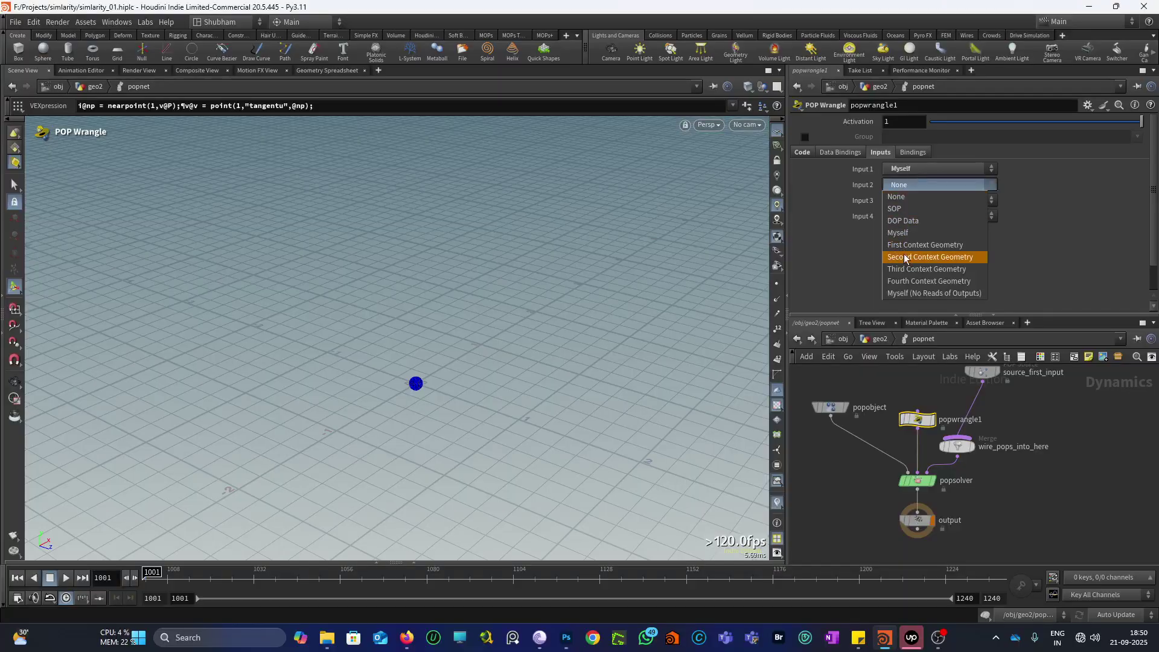
left_click(907, 258)
left_click(803, 152)
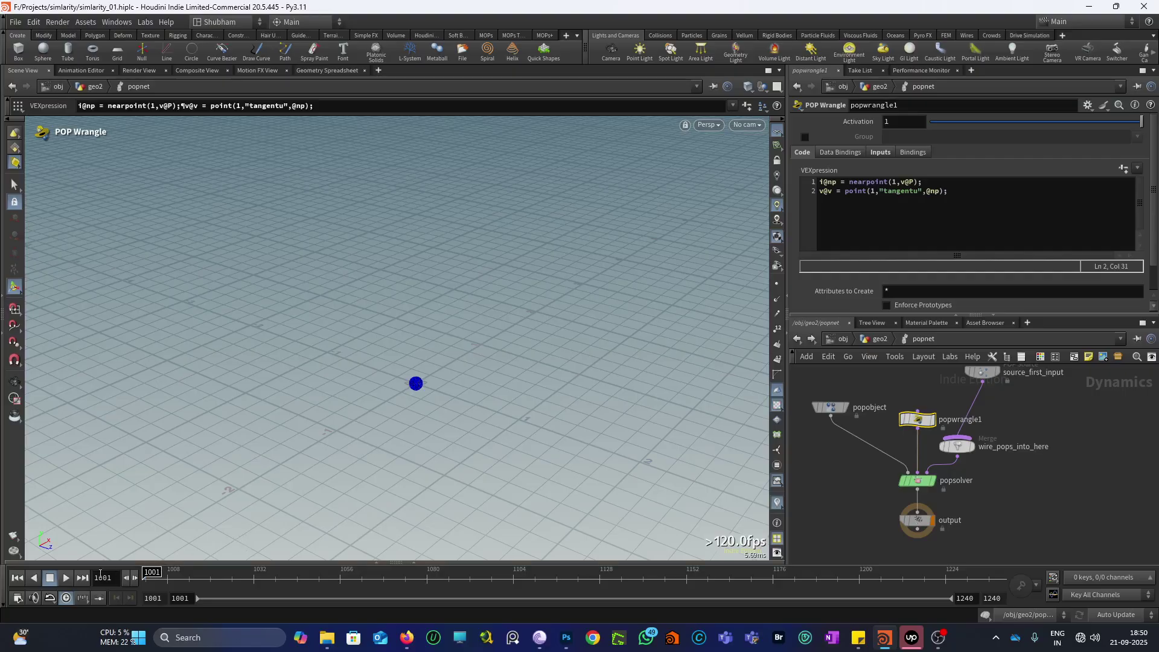
left_click(65, 577)
left_click(17, 579)
left_click(845, 198)
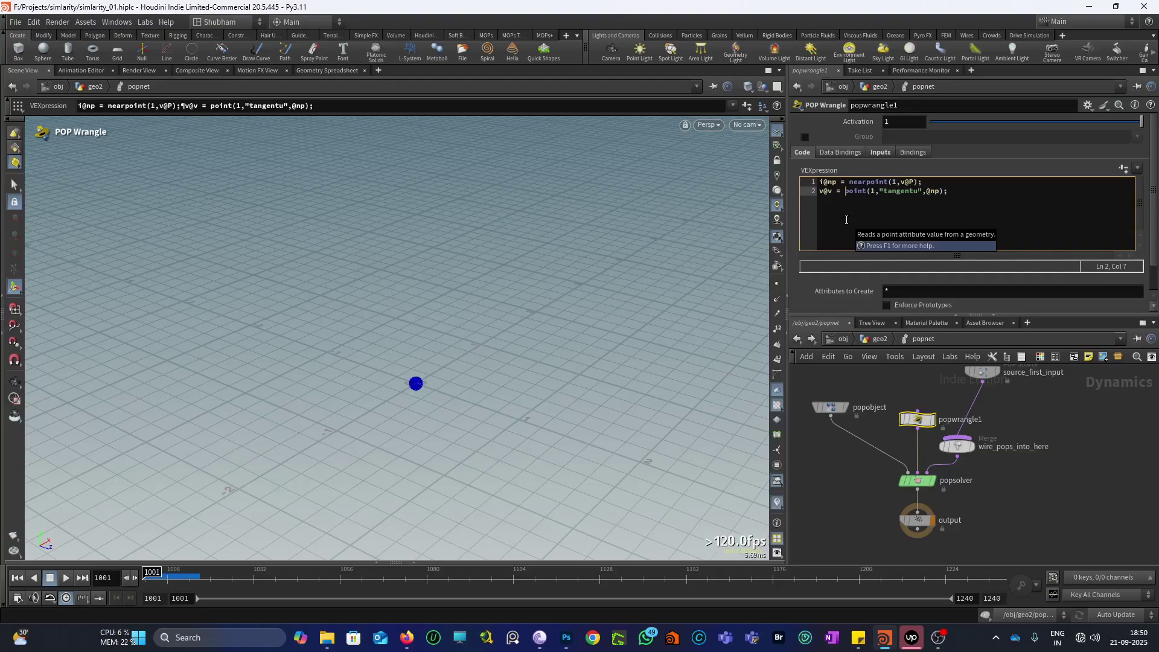
type("-")
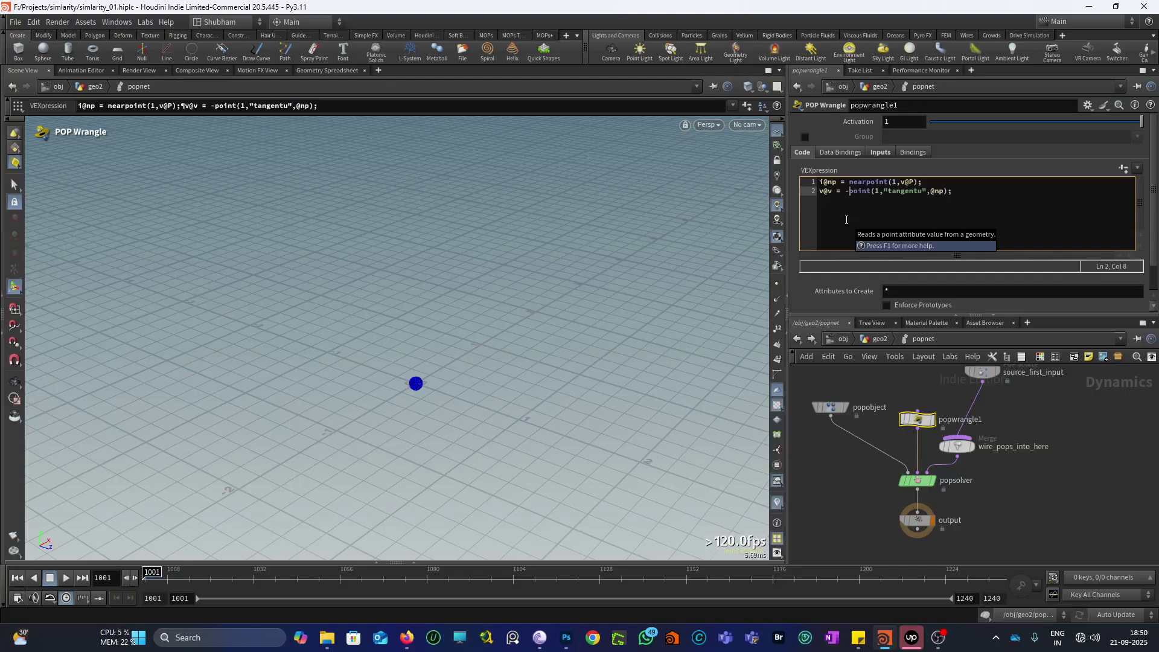
- Play the simulation with the negated tangent velocity, rewind to frame 1001 and look closer at the emitter sphere
left_click(66, 578)
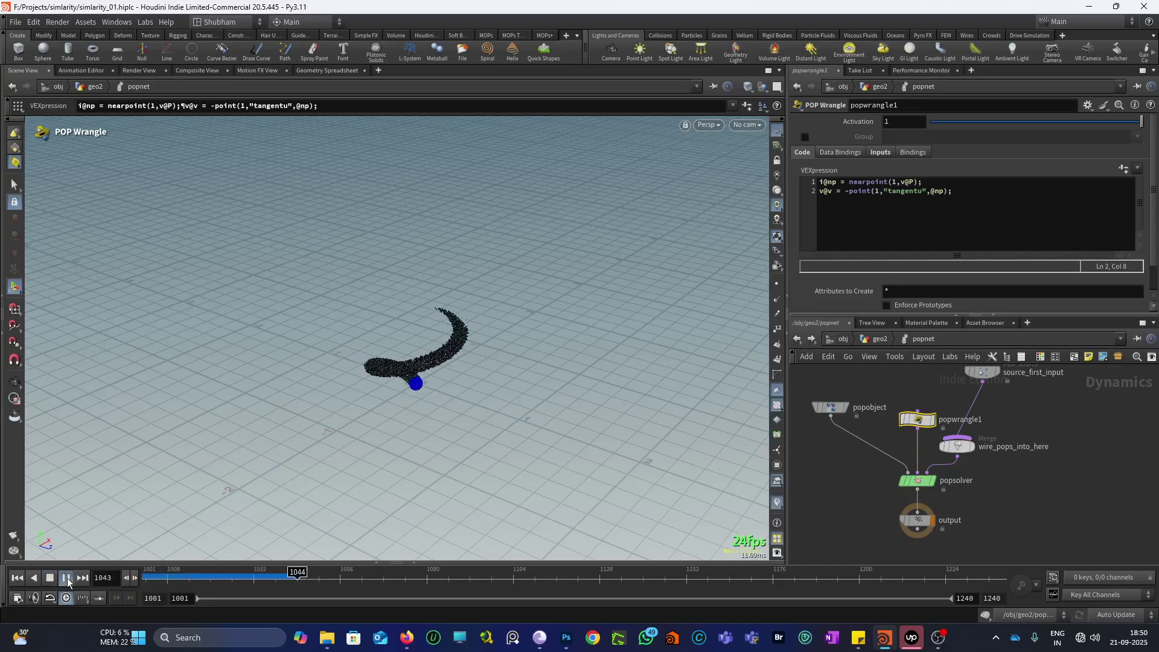
left_click(67, 578)
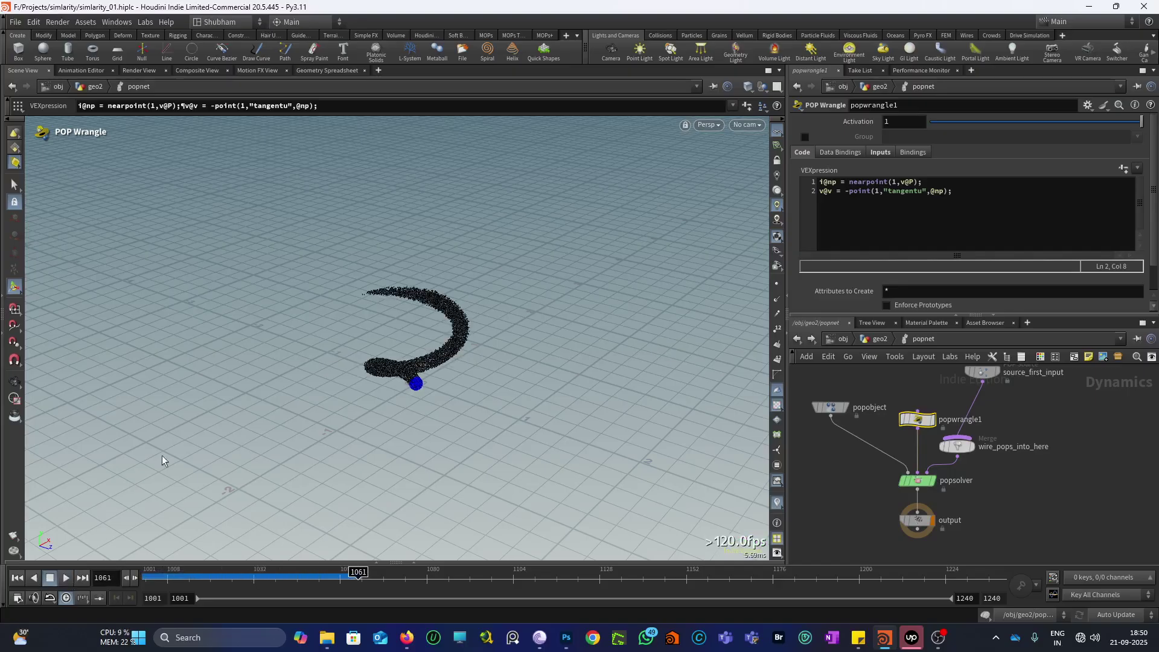
left_click(17, 578)
left_click_drag(430, 370, 435, 306, "alt")
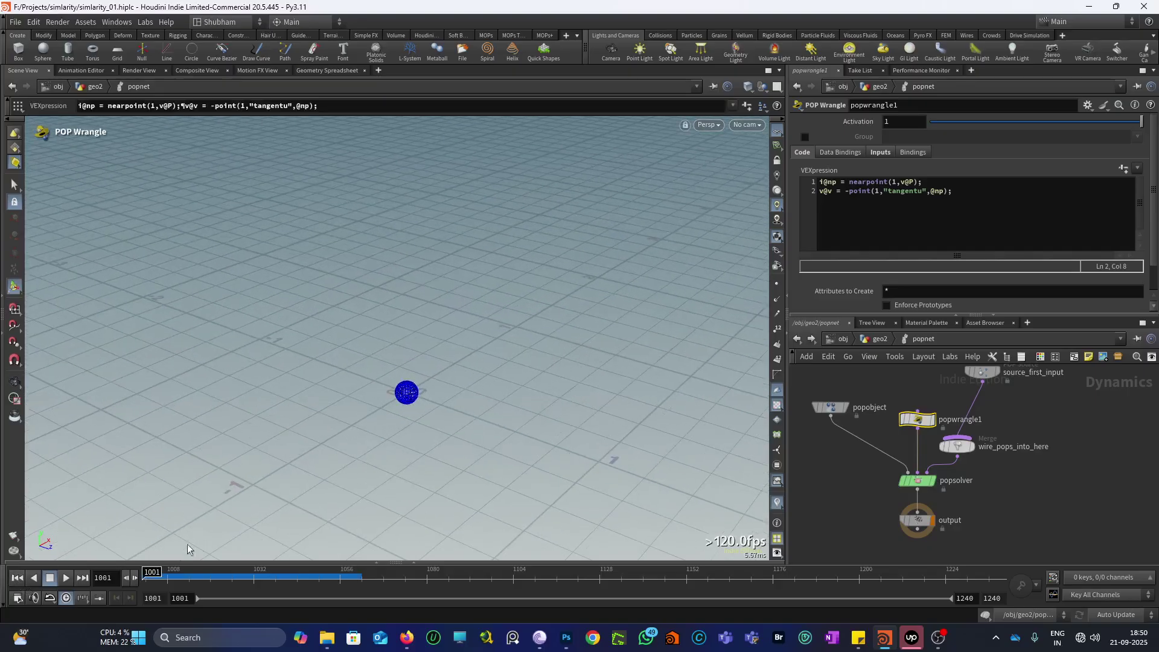
- Play the particle simulation again, stop it and rewind to frame 1001
left_click(65, 579)
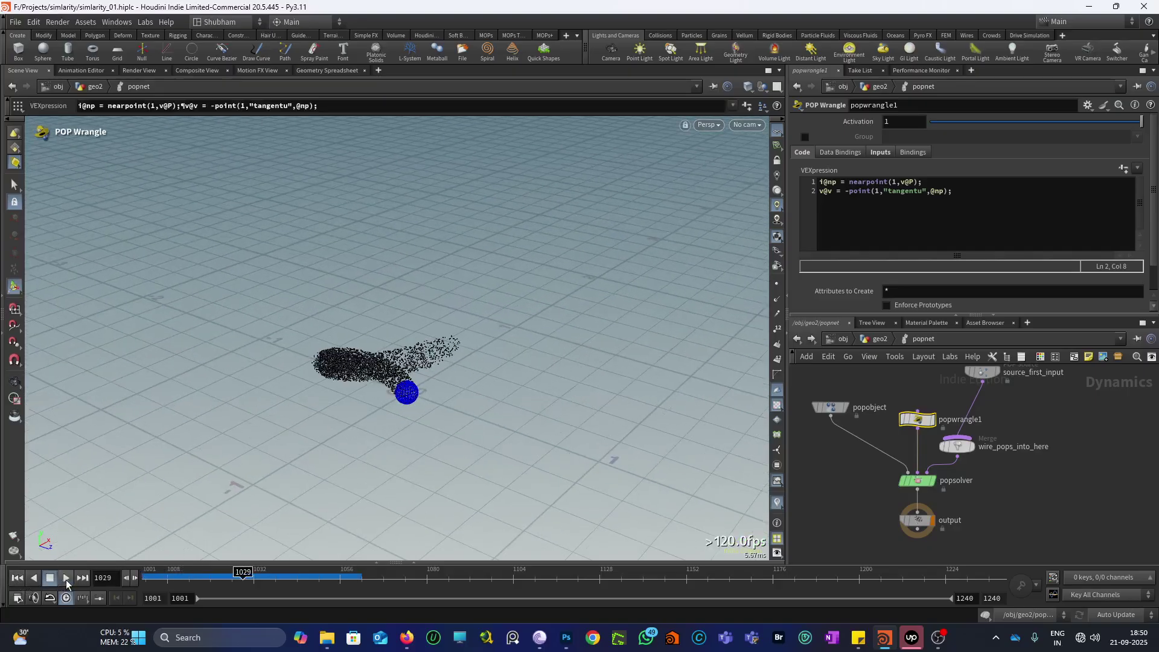
left_click(66, 578)
left_click(17, 577)
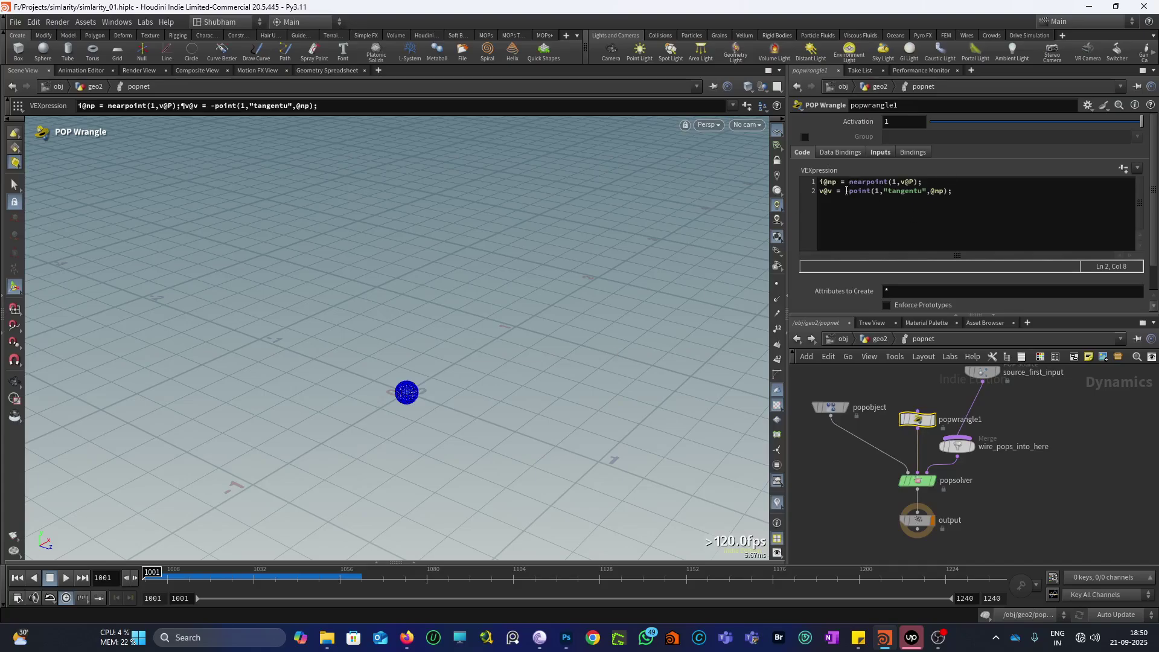
- Switch to Photoshop, close the open document without saving, and create a new 2000 x 2000 px document
left_click(566, 638)
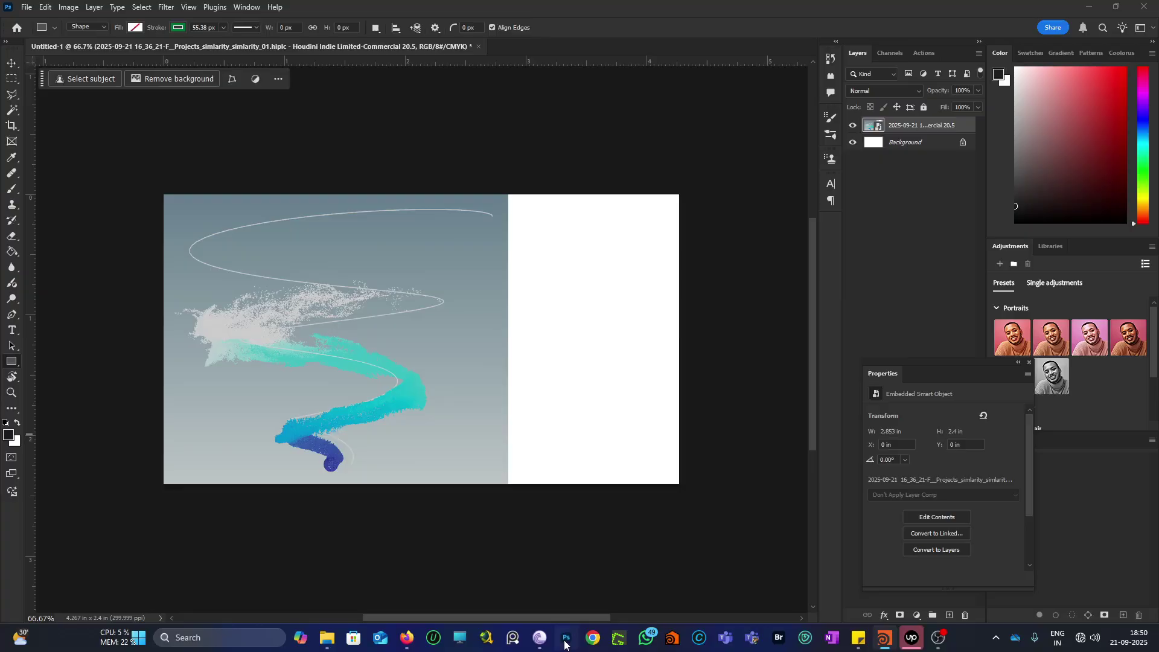
left_click(478, 47)
left_click(576, 236)
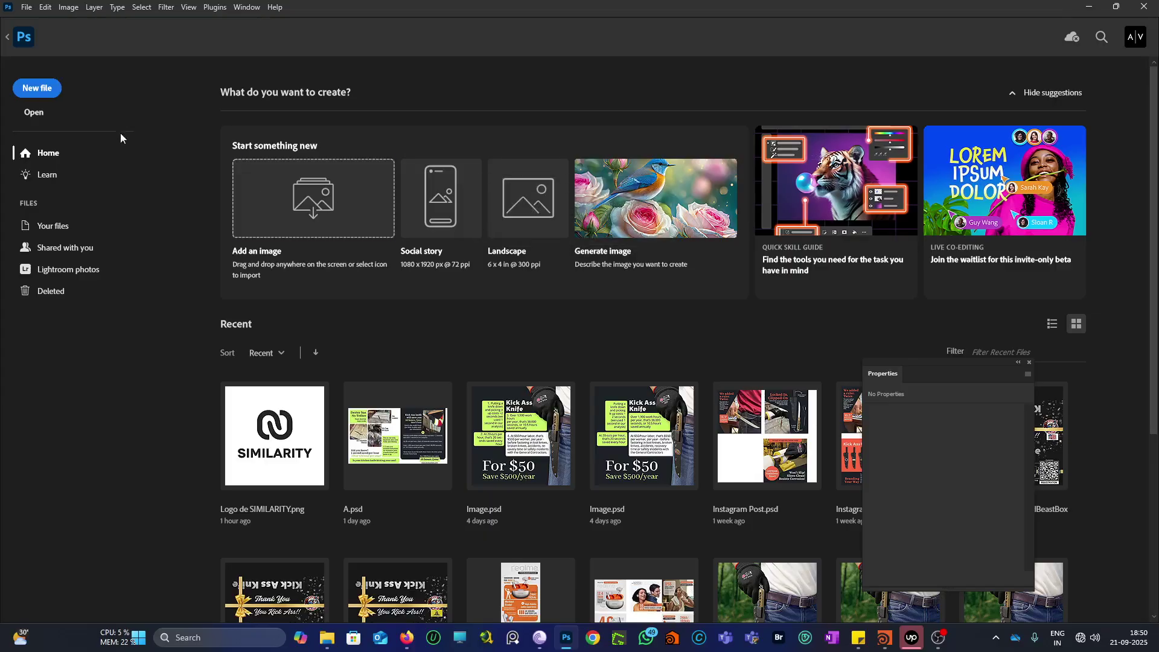
left_click(42, 87)
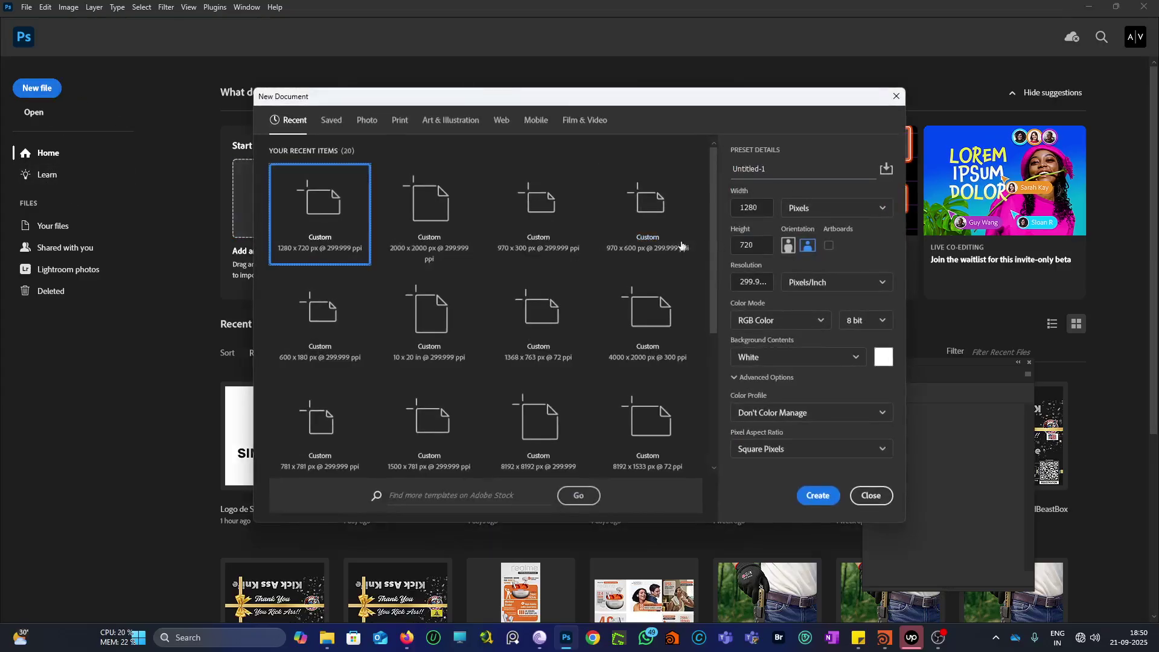
left_click(438, 237)
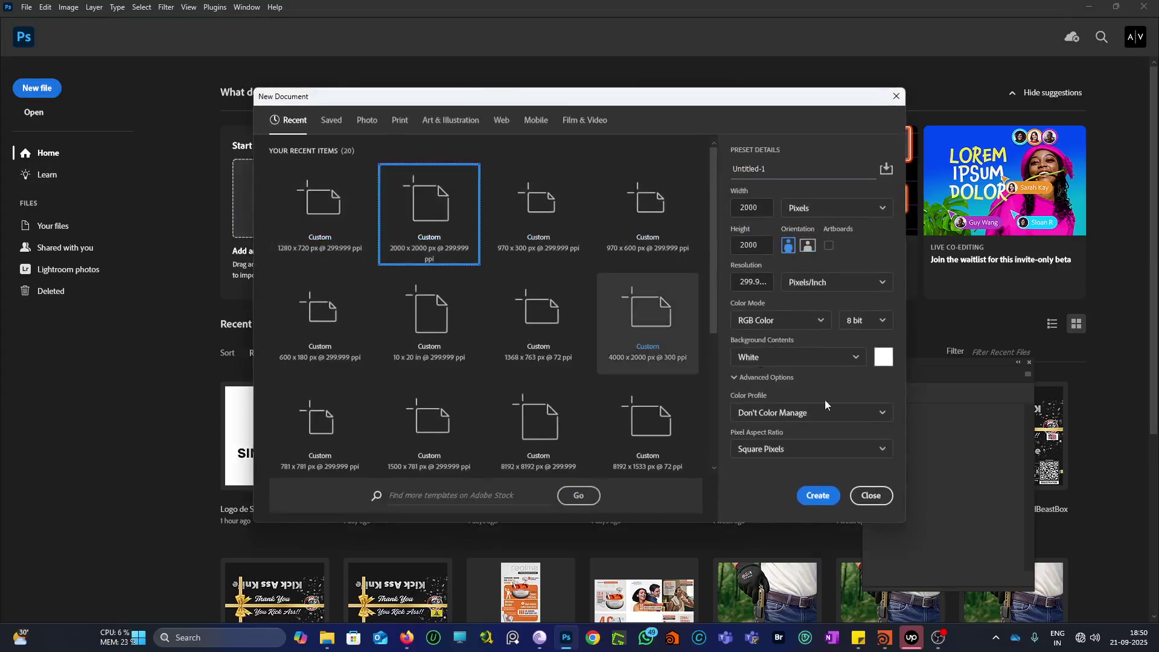
left_click(817, 495)
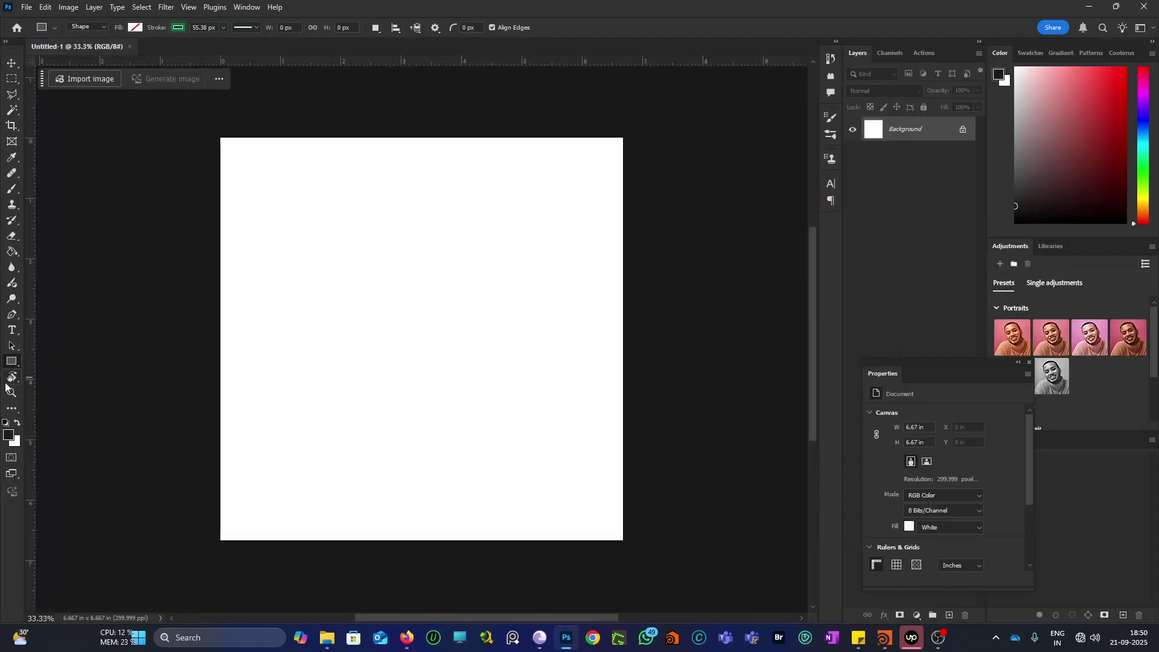
- Paint a black looping curve across the canvas with the Brush tool and mark red points along its length
left_click(11, 189)
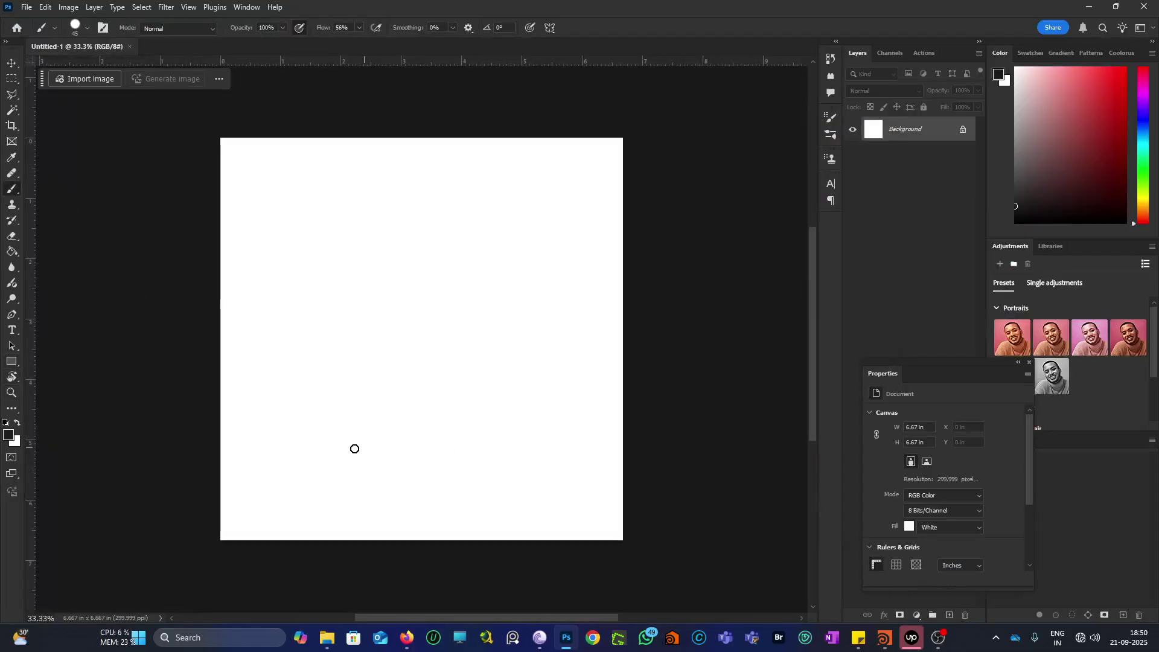
mouse_move(273, 462)
left_mouse_down()
mouse_move(367, 433)
mouse_move(421, 353)
mouse_move(357, 306)
mouse_move(346, 382)
mouse_move(562, 338)
mouse_move(481, 192)
left_mouse_up()
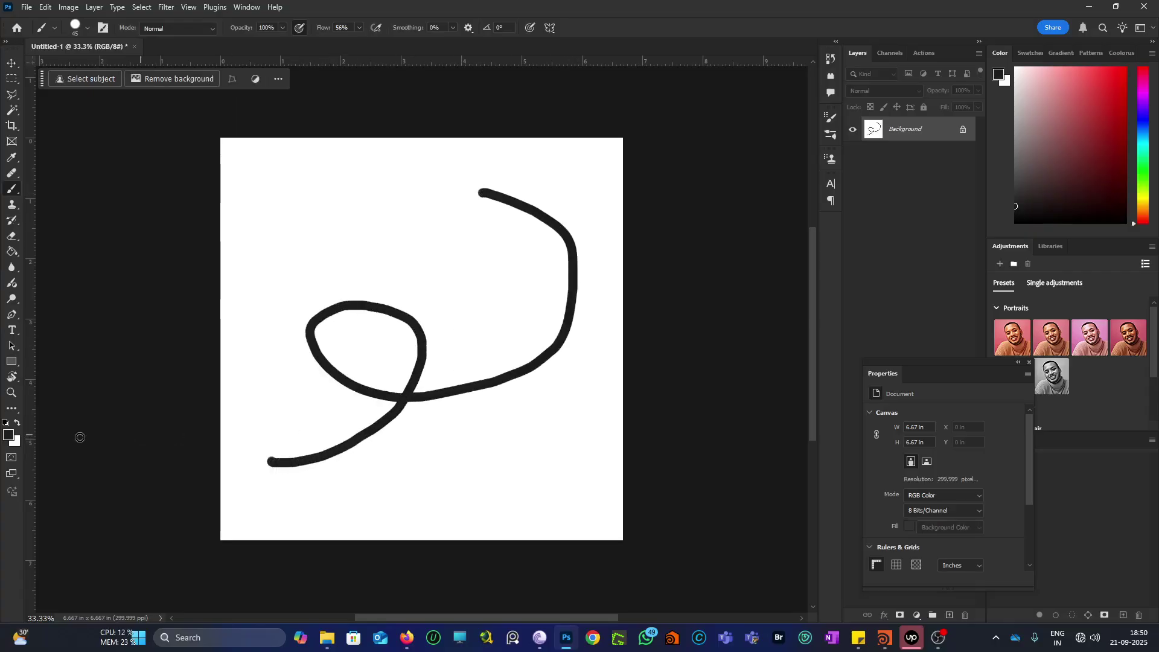
left_click(1125, 68)
left_click(272, 462)
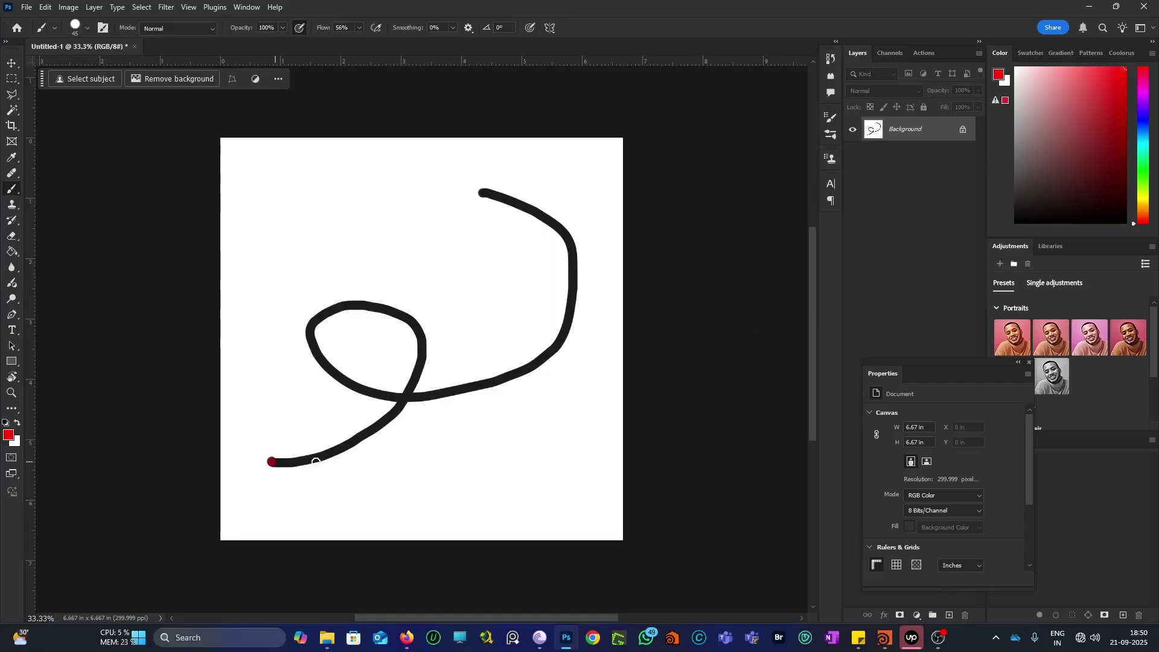
left_click(346, 446)
left_click(398, 410)
left_click(421, 365)
left_click(401, 315)
left_click(336, 312)
left_click(335, 374)
left_click(444, 392)
left_click(538, 369)
left_click(574, 241)
- Paint red tangent strokes outward from the marked points along the black curve
left_click_drag(574, 241, 534, 161)
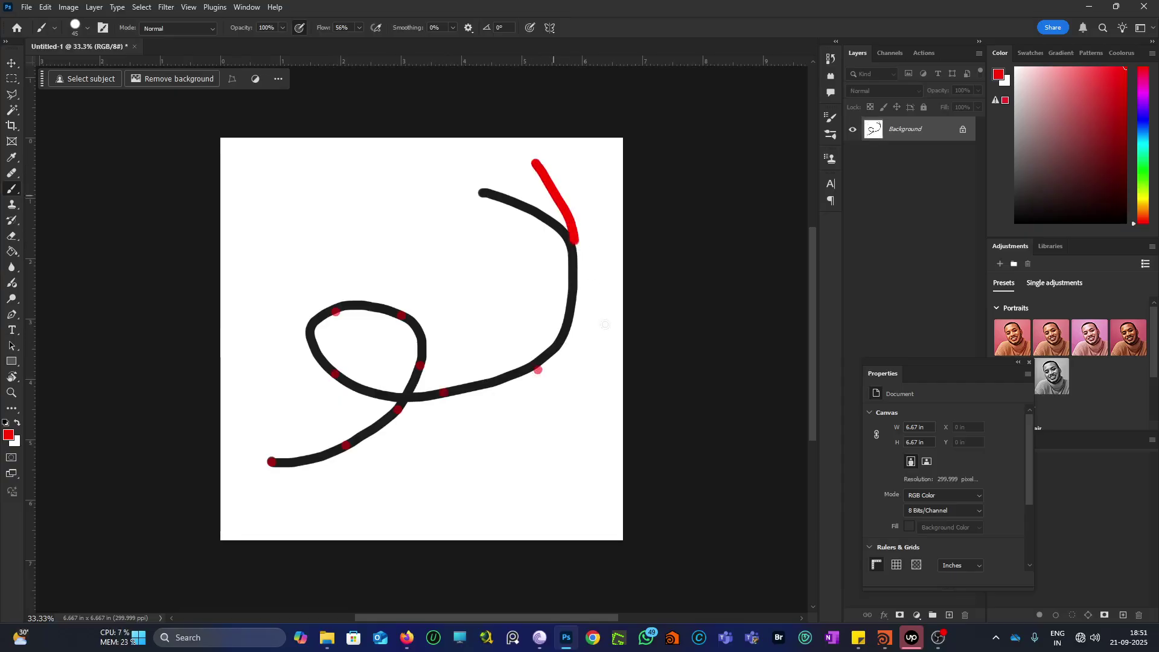
left_click(537, 370)
left_click(605, 324, "shift")
left_click(444, 395)
left_click(564, 396, "shift")
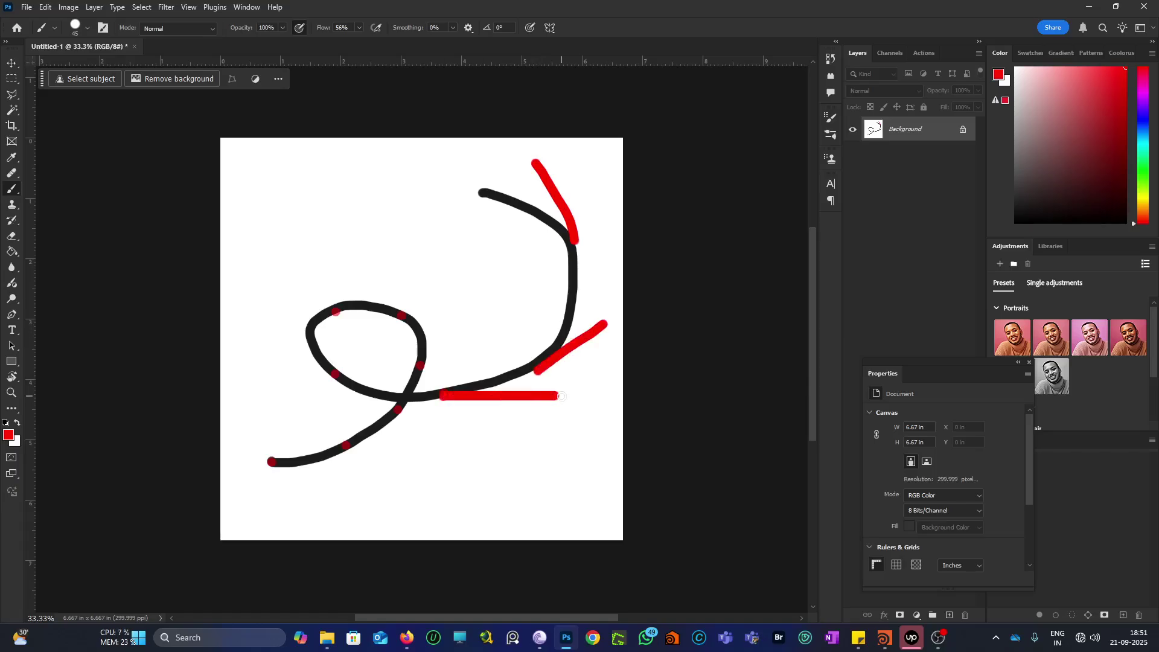
left_click_drag(402, 313, 356, 274)
left_click(335, 308)
left_click(263, 344, "shift")
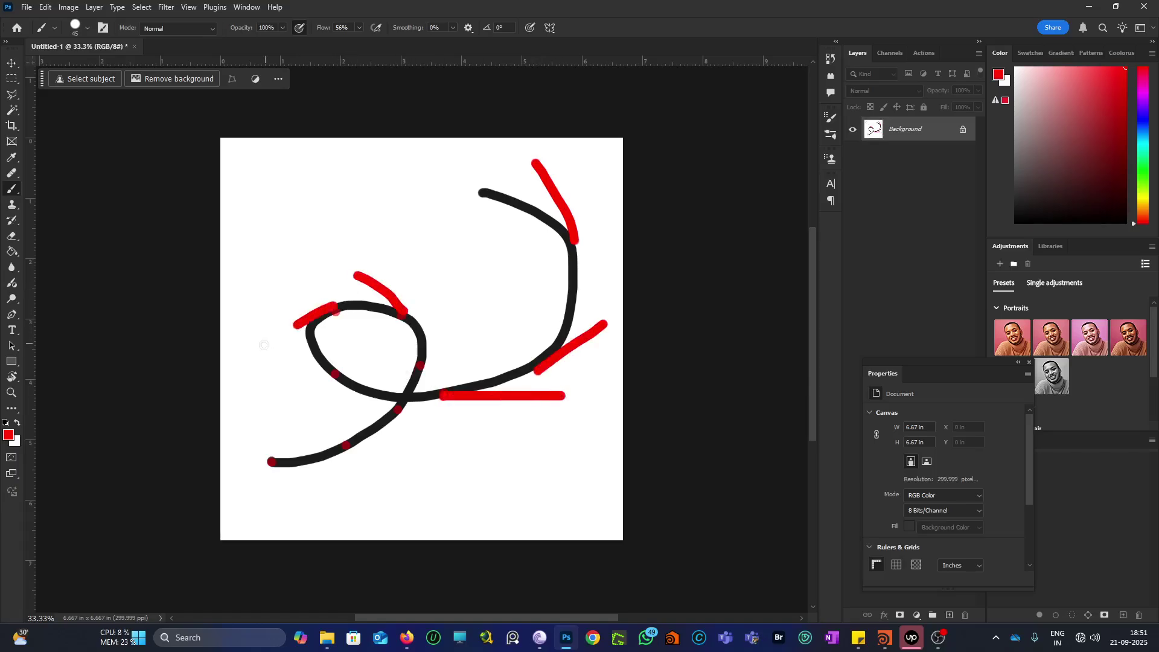
left_click(333, 373)
left_click(359, 403, "shift")
left_click(345, 447)
left_click(418, 433, "shift")
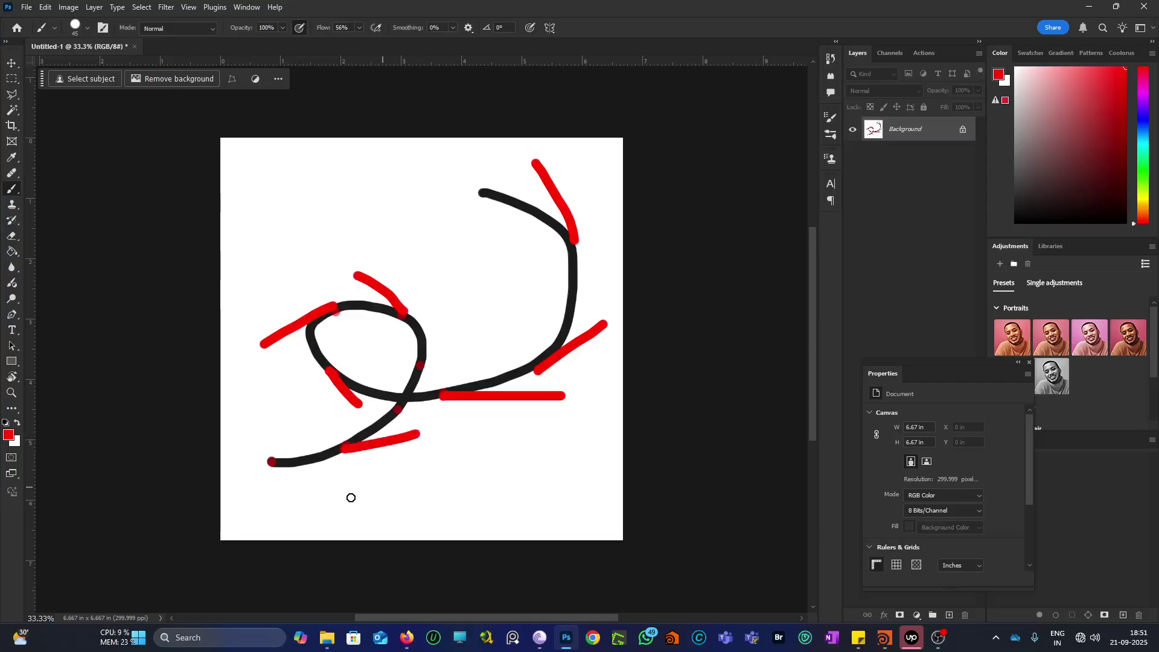
- Set the foreground color to bright green and dab a cluster of particle dots around the curve's lower start point
left_click(8, 434)
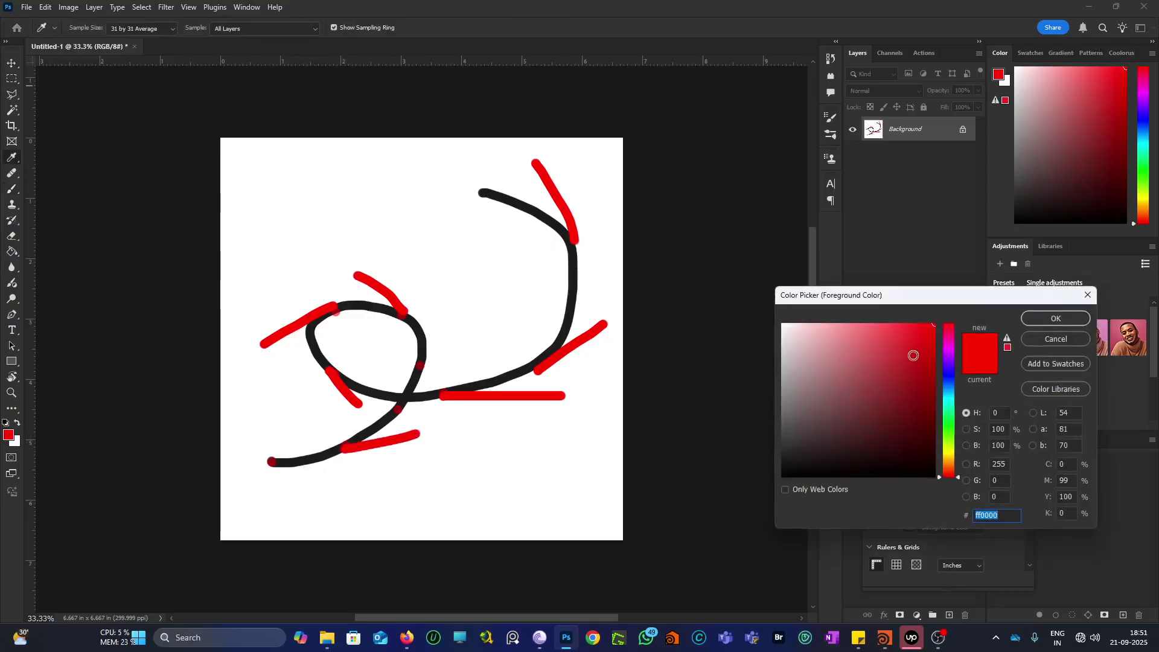
left_click(948, 416)
left_click(1056, 318)
key("b")
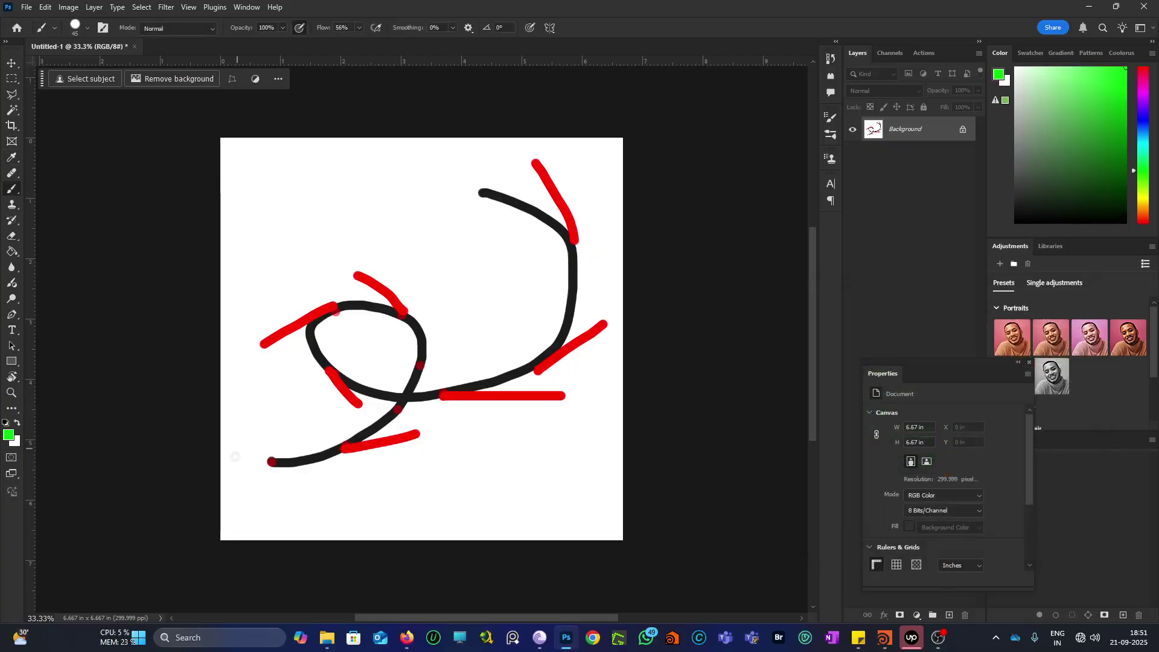
left_click(241, 457)
left_click(259, 430)
left_click(255, 449)
left_click(245, 486)
left_click(297, 506)
left_click(260, 482)
left_click(266, 446)
left_click(259, 467)
left_click(242, 476)
left_click(243, 504)
left_click(271, 493)
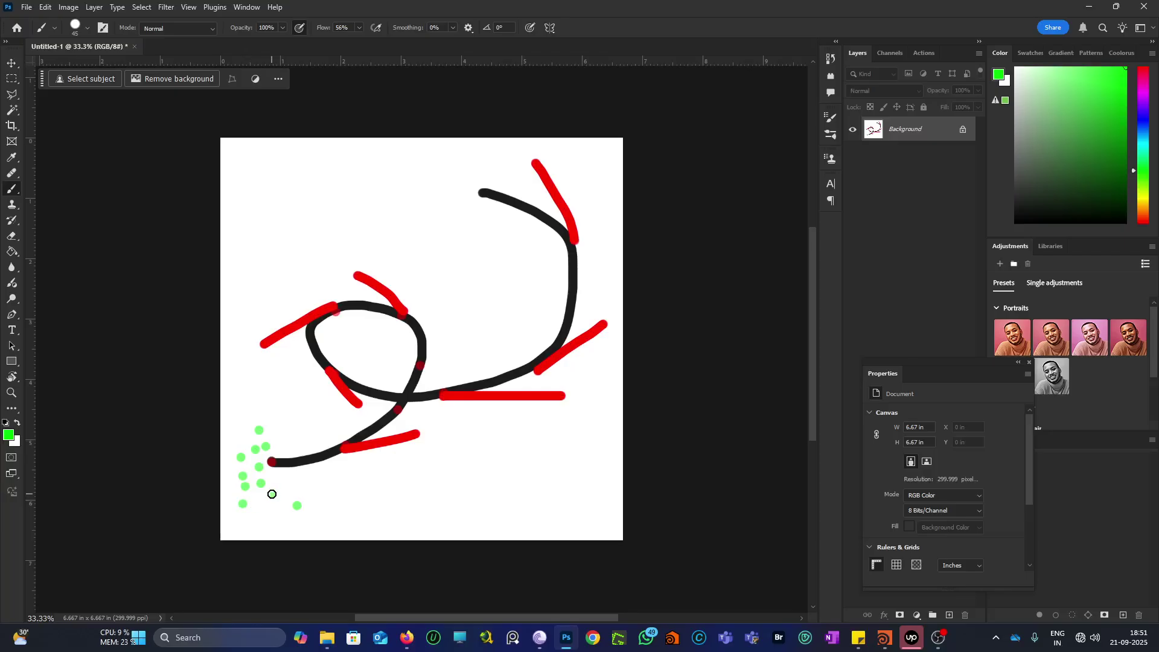
left_click(276, 482)
- Circle the green dot cluster, add a few more dots inside it, and undo these marks
mouse_move(276, 425)
left_mouse_down()
mouse_move(246, 478)
mouse_move(285, 514)
mouse_move(289, 435)
mouse_move(247, 416)
left_mouse_up()
left_click(269, 488)
left_click(281, 480)
left_click(274, 478)
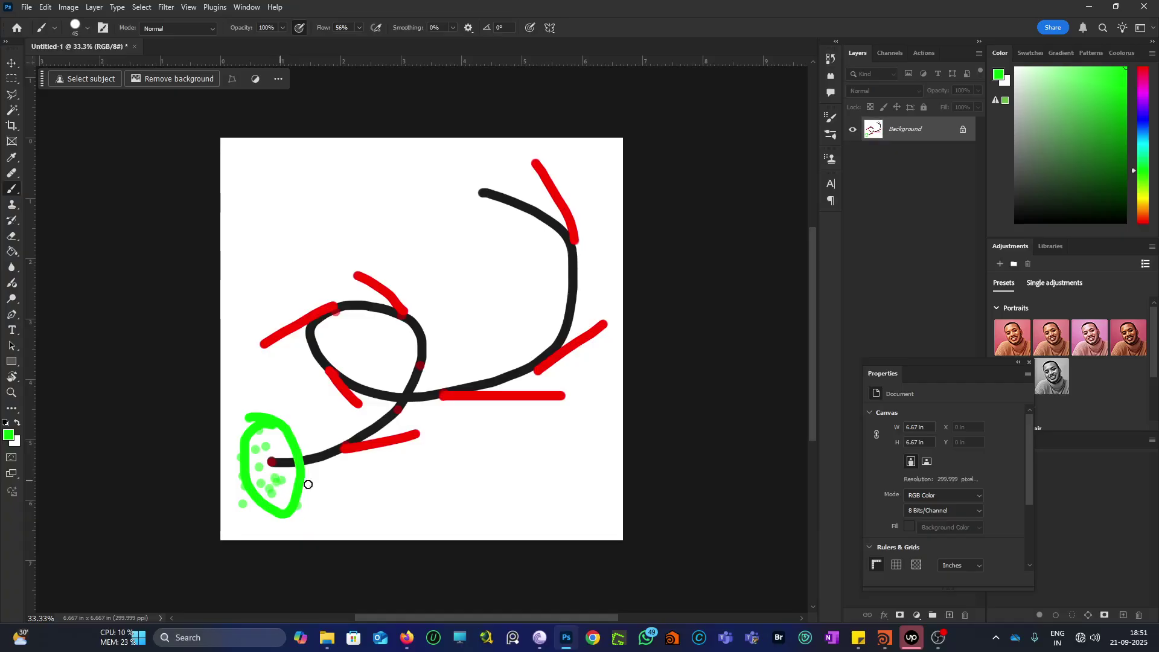
key("ctrl+z")
key("ctrl+z")
key("ctrl+z")
key("ctrl+z")
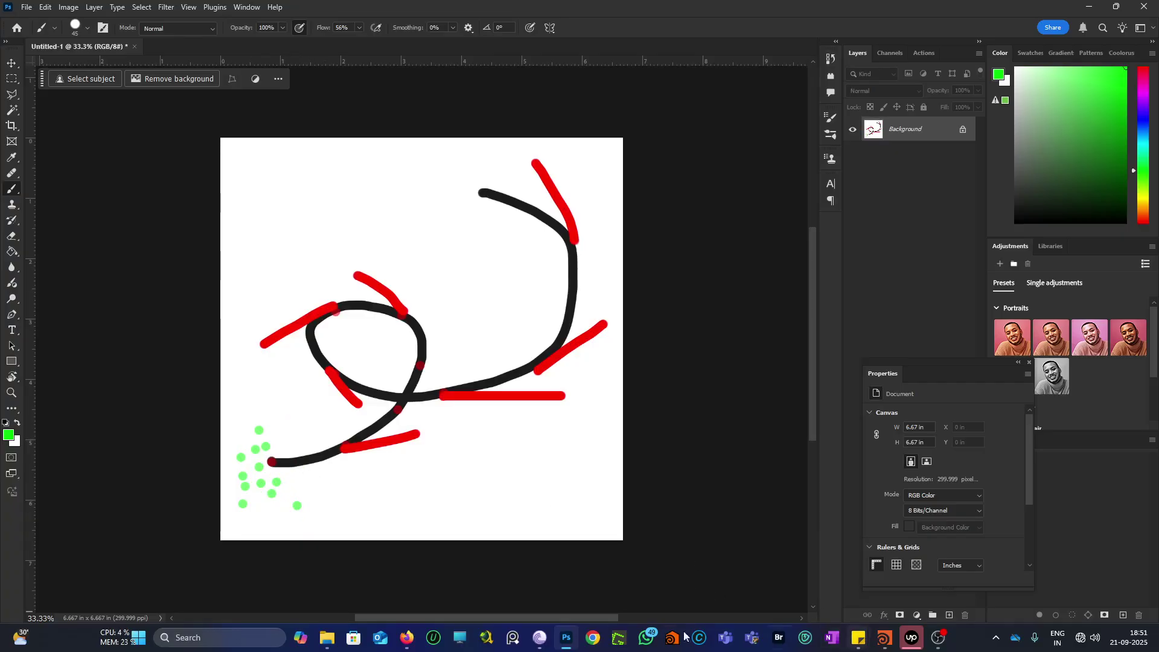
- Look at the wrangle code in Houdini, return to Photoshop and repaint the uppermost green dot more strongly
left_click(884, 637)
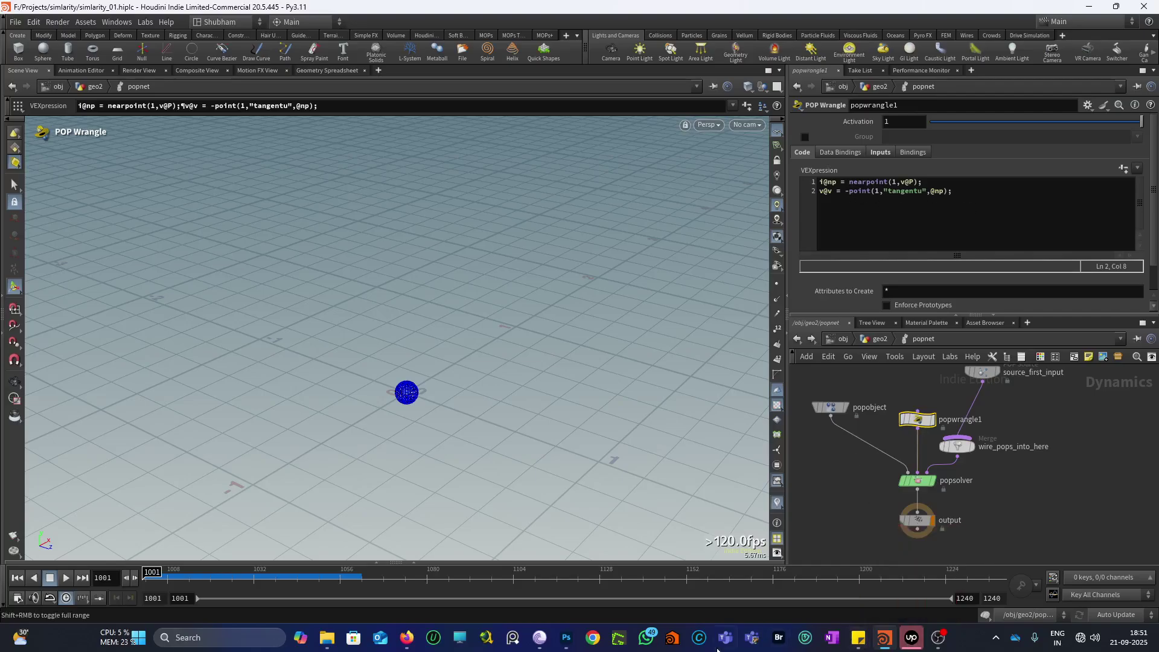
left_click(569, 643)
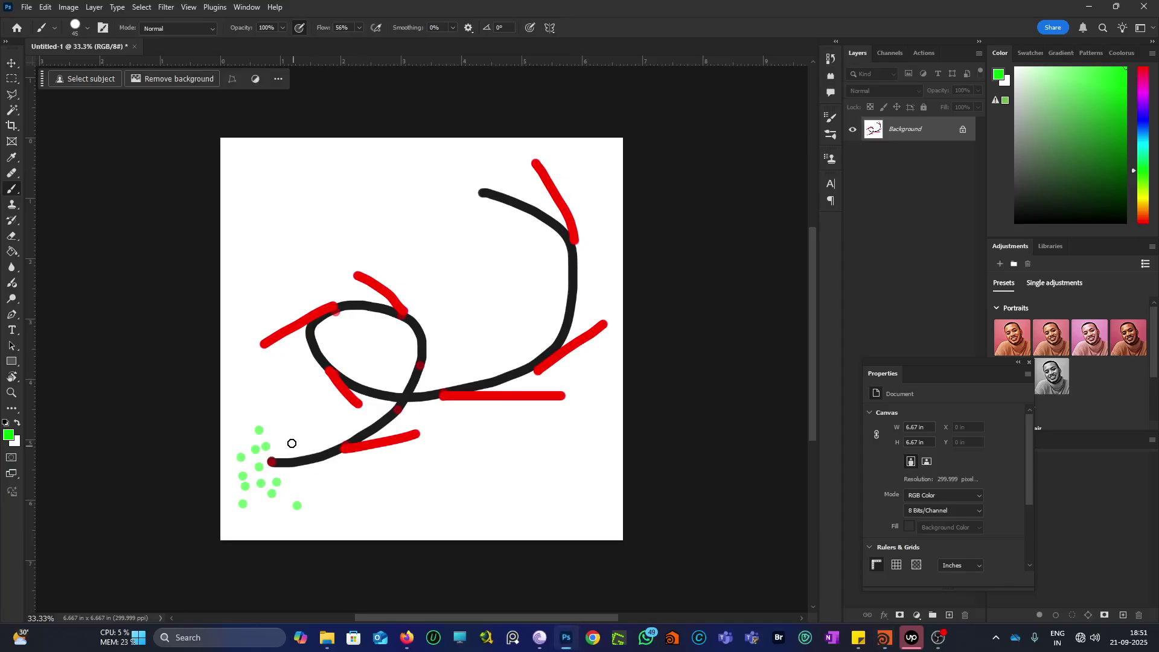
left_click(262, 429)
left_click(261, 430)
key("ctrl+z")
left_click(261, 428)
- Sample a muted red and paint tangent strokes at the curve's first two points, with an arrow to the uppermost green dot
left_click(461, 393, "alt")
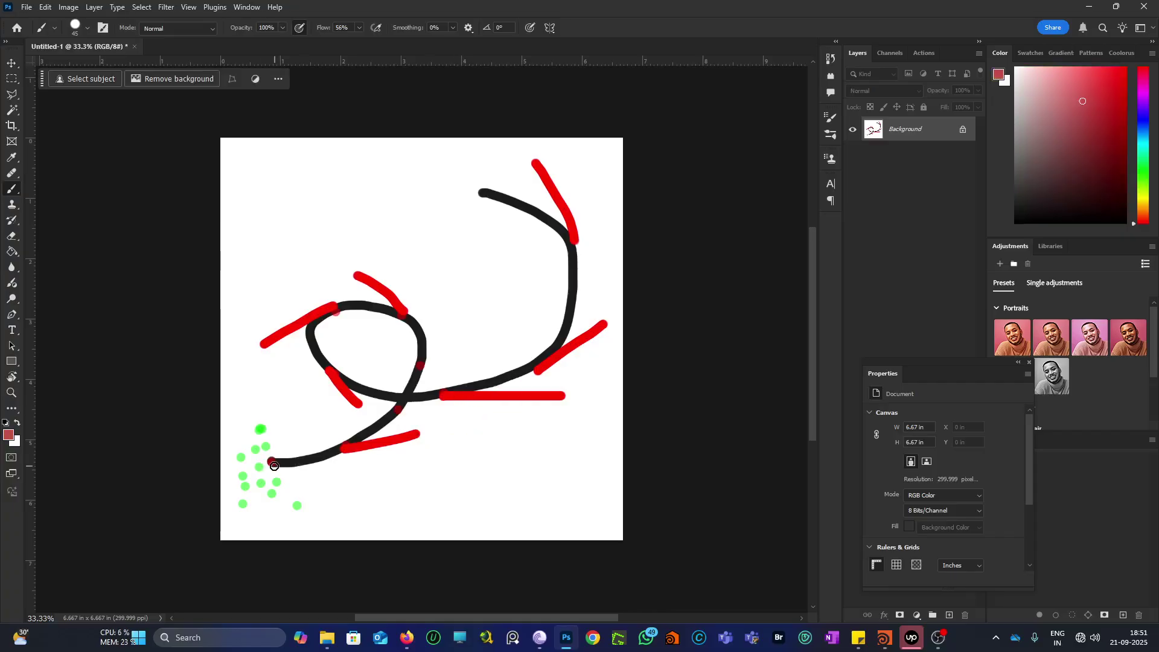
left_click_drag(271, 465, 336, 487)
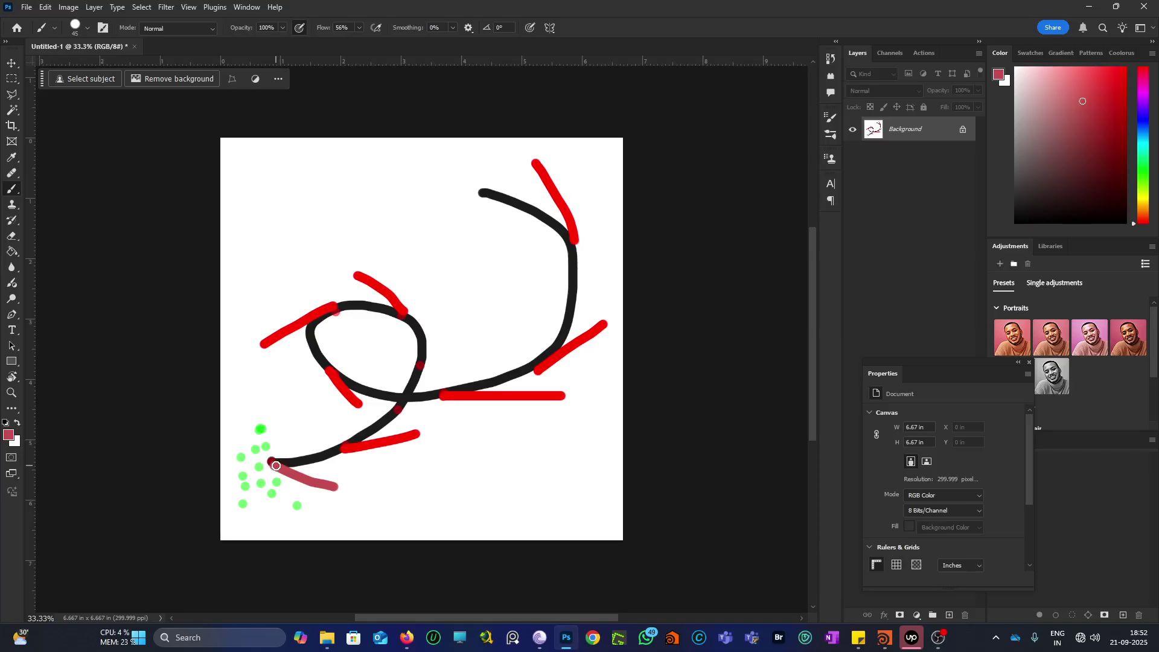
left_click(261, 429)
left_click(263, 429)
mouse_move(344, 449)
left_mouse_down()
mouse_move(396, 439)
mouse_move(348, 449)
mouse_move(328, 416)
mouse_move(270, 417)
mouse_move(261, 404)
mouse_move(283, 424)
left_mouse_up()
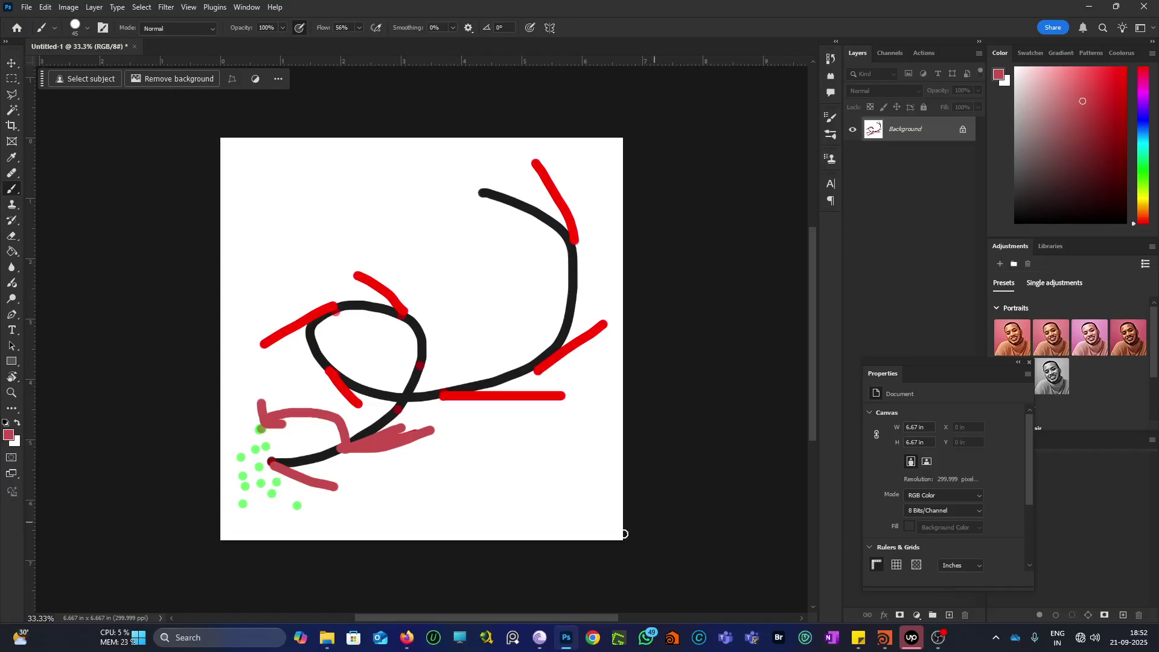
- Paint a muted red dot inside the lower bend, a tangent stroke at the curve's third point, and an arrow linking them
mouse_move(884, 647)
left_click(330, 400)
mouse_move(394, 413)
left_mouse_down()
mouse_move(436, 399)
mouse_move(399, 417)
left_mouse_up()
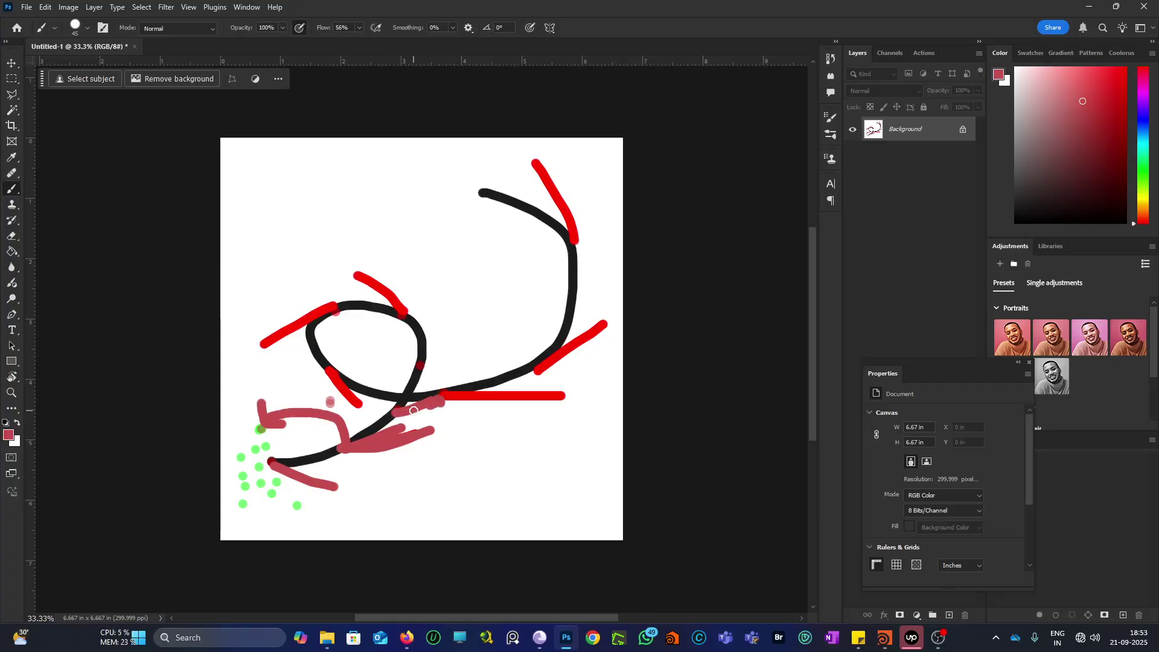
mouse_move(416, 402)
left_mouse_down()
mouse_move(335, 398)
mouse_move(328, 385)
mouse_move(337, 404)
left_mouse_up()
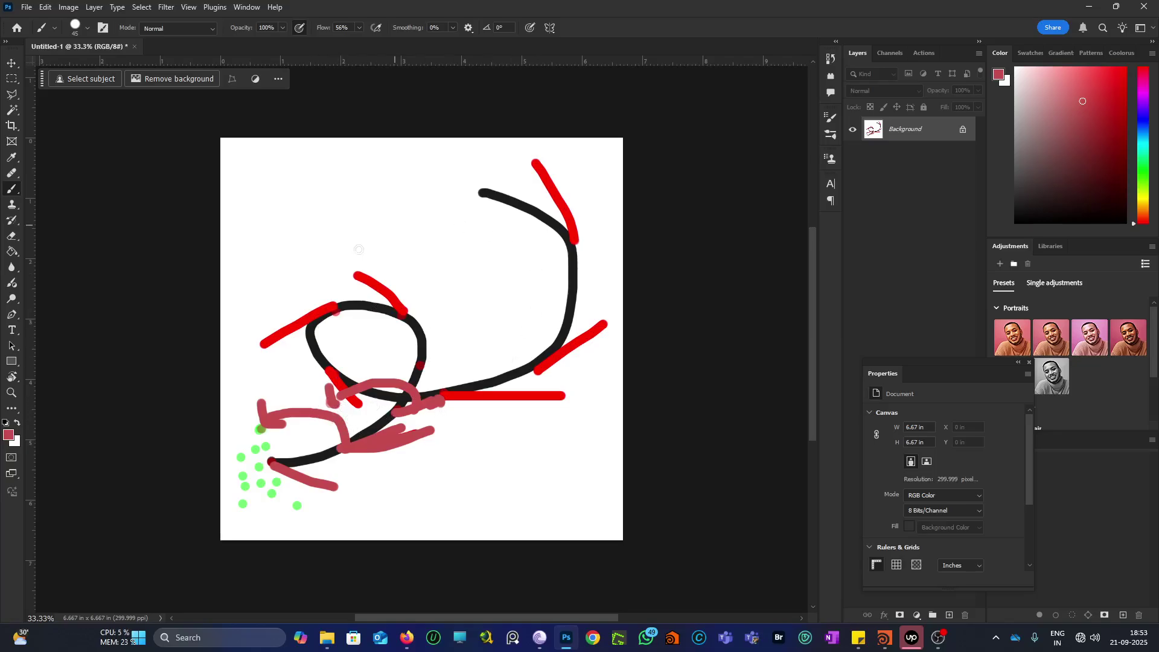
- Sample the green of the dots and dab several particle dots beside the curve's far bend
left_click(276, 491, "alt")
left_click(543, 327)
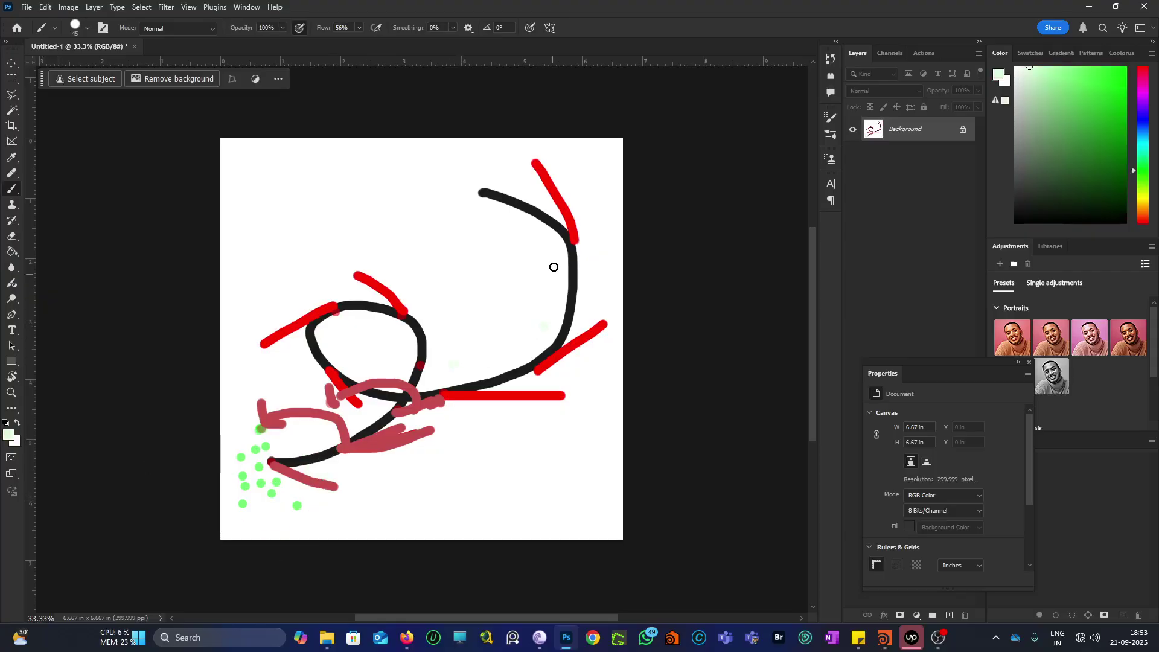
left_click(554, 262)
left_click(544, 236)
left_click(556, 264)
- Return to Houdini, play the simulation while viewing the spiral from several angles, and rewind to frame 1001
left_click(1088, 7)
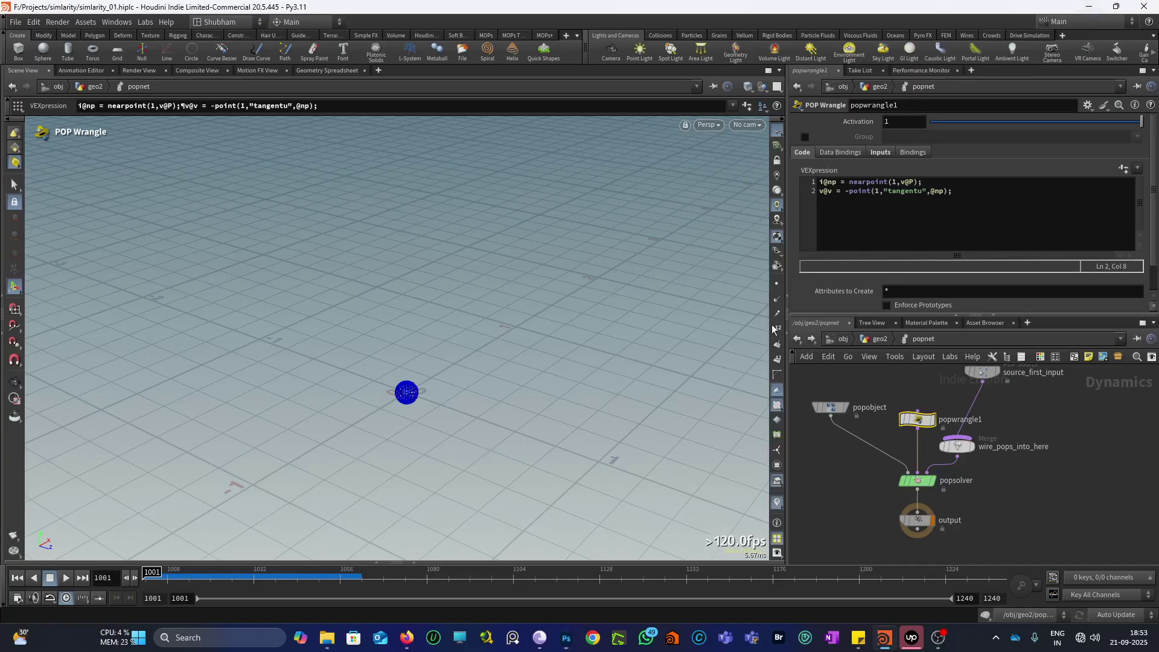
scroll(432, 388, "up", 3)
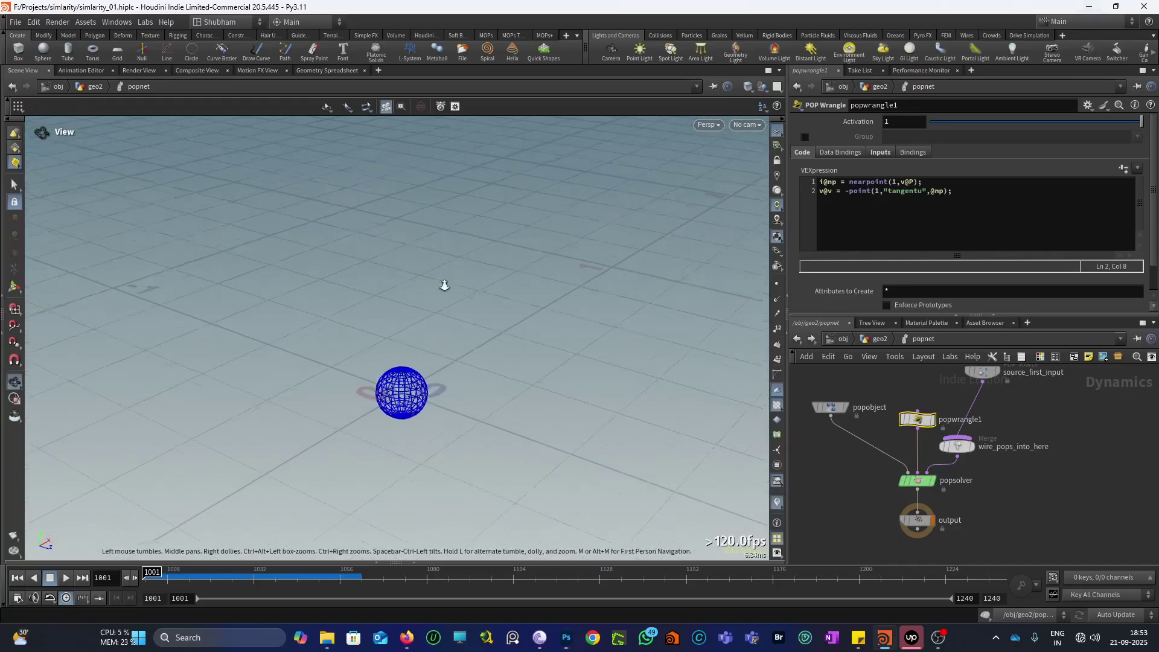
left_click(66, 577)
key("Escape")
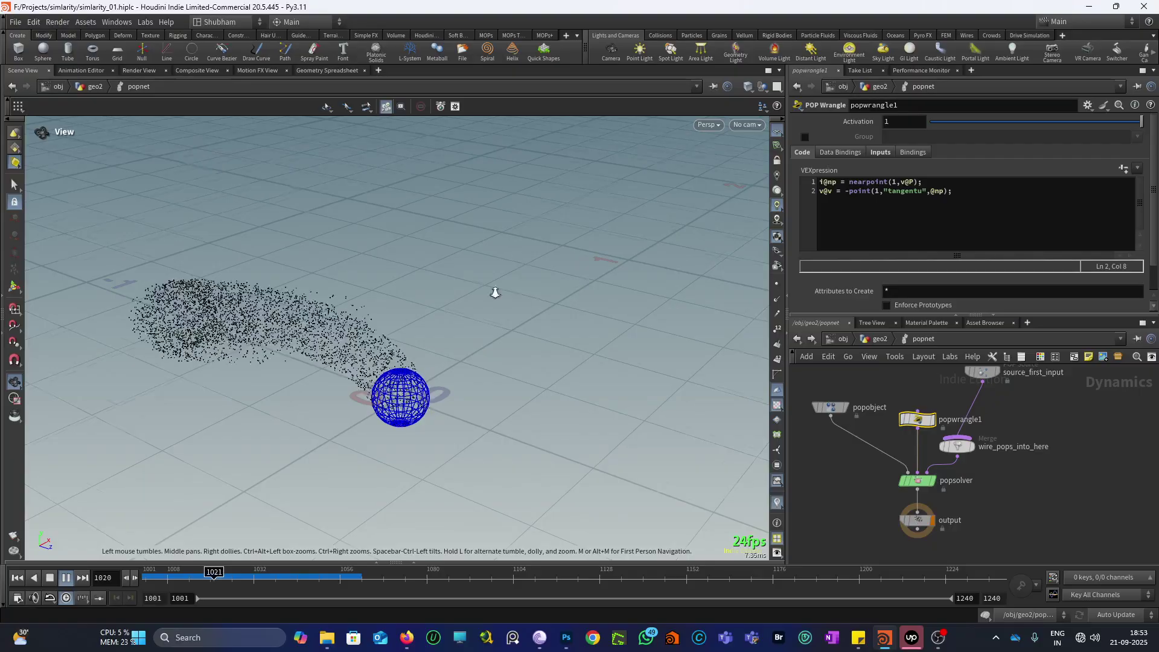
left_click_drag(494, 290, 361, 421)
key("Return")
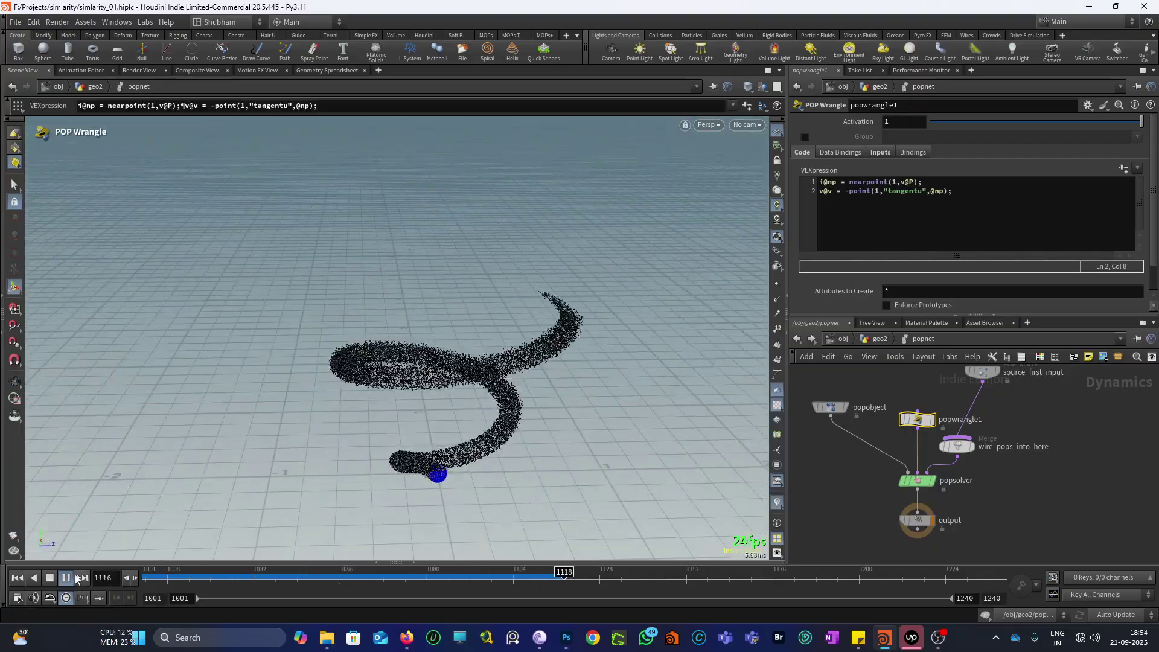
left_click(29, 578)
left_click(17, 577)
- Replay the particle simulation from a new viewing angle, stop it, and look closer at the POP Wrangle in the network
left_click_drag(473, 468, 338, 538)
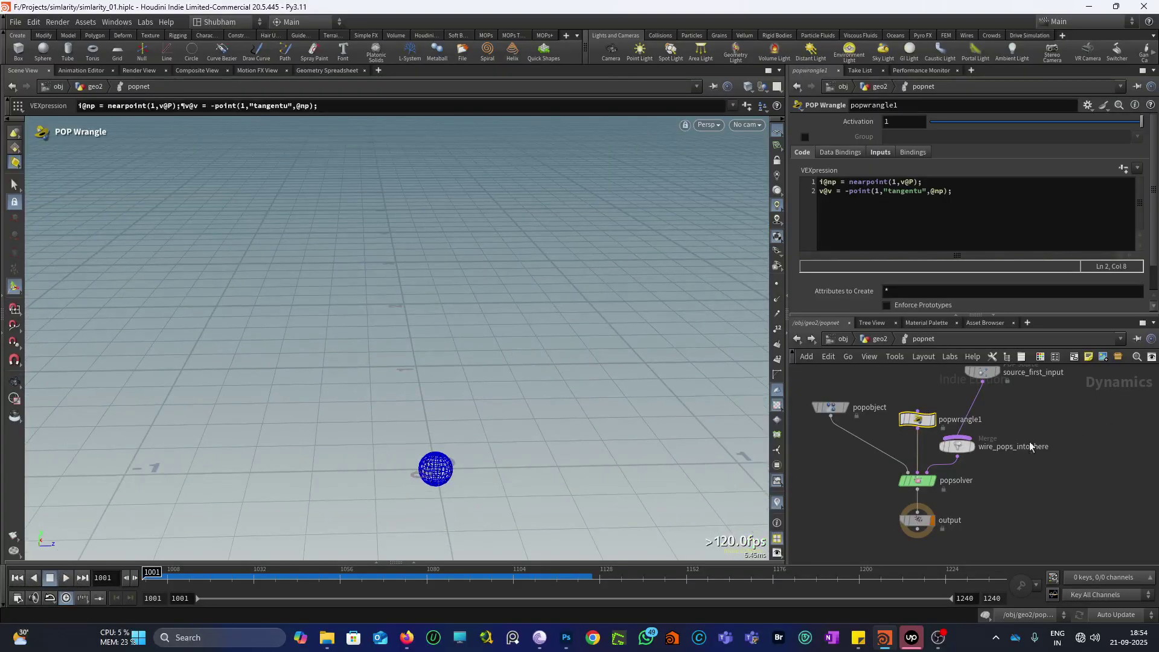
left_click(65, 577)
key("Escape")
left_click_drag(338, 531, 350, 483)
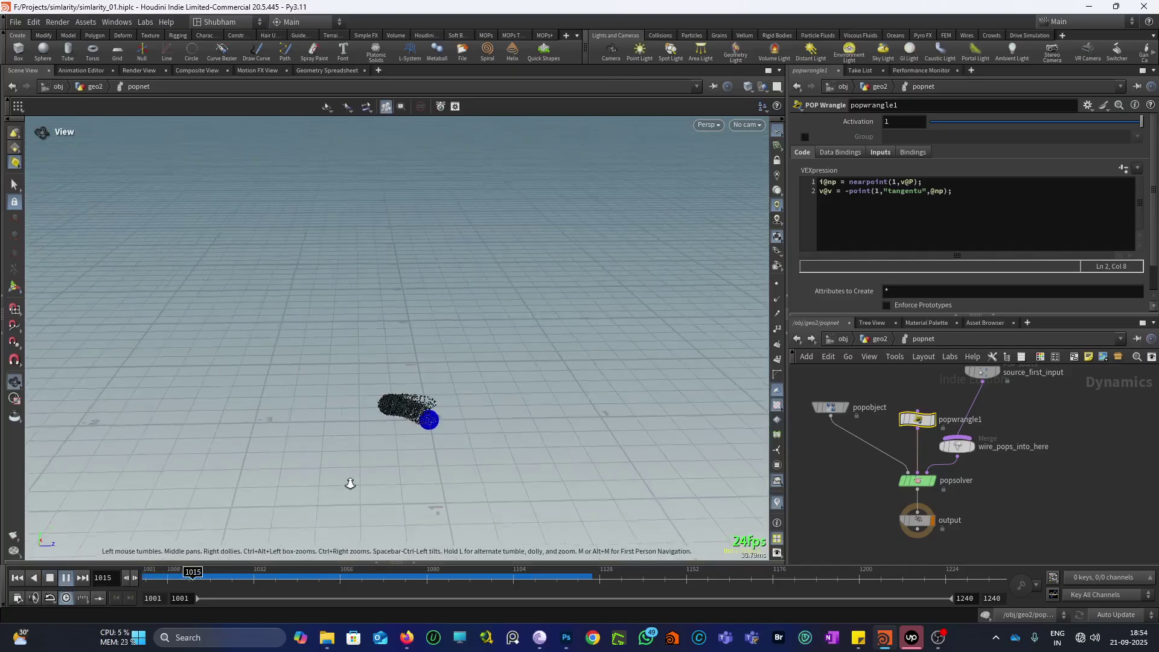
key("Return")
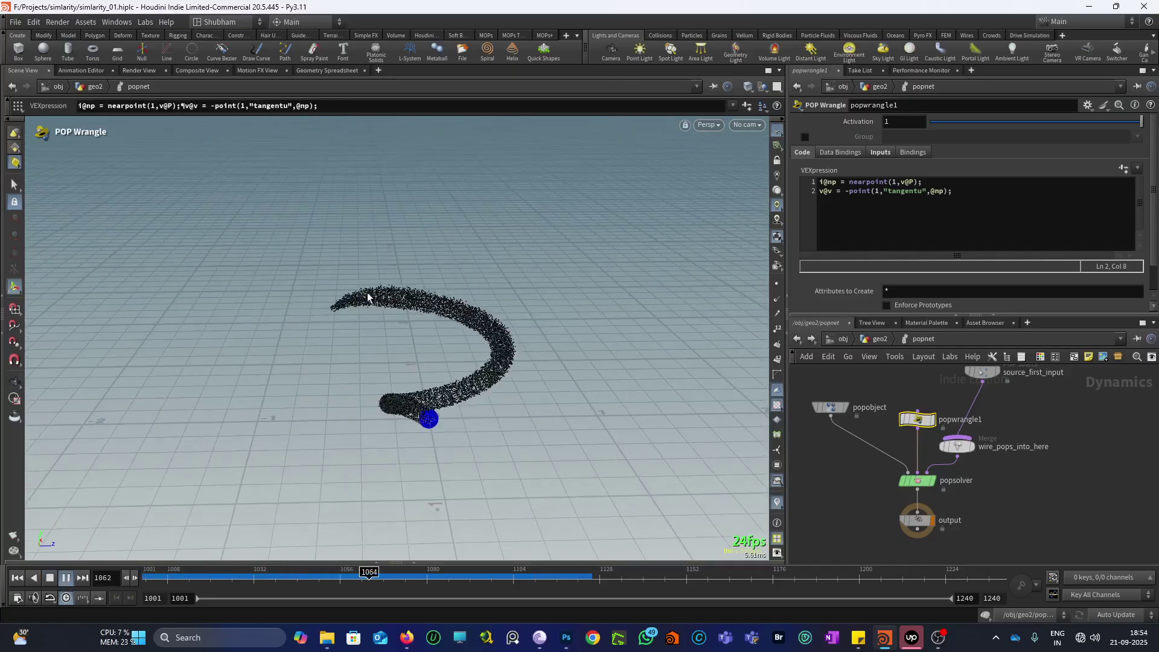
key("Up")
scroll(998, 410, "up", 2)
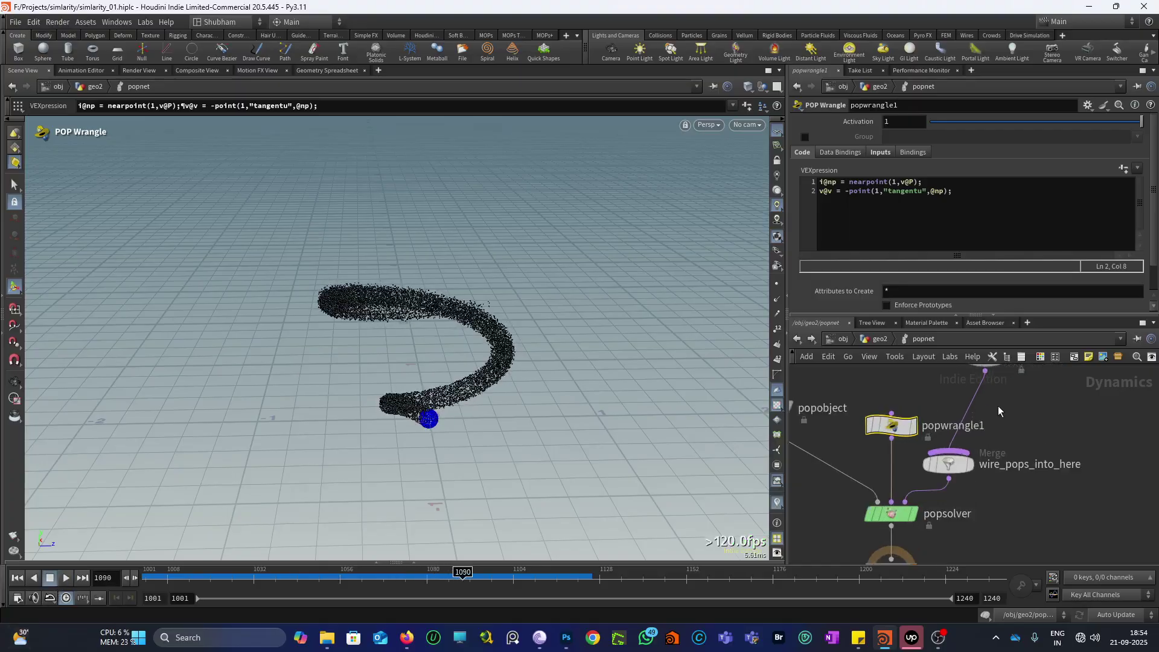
- Add a POP Drag node and insert it between the first-input POP Source and the merge node
middle_click_drag(998, 405, 997, 443)
key("Tab")
type("po")
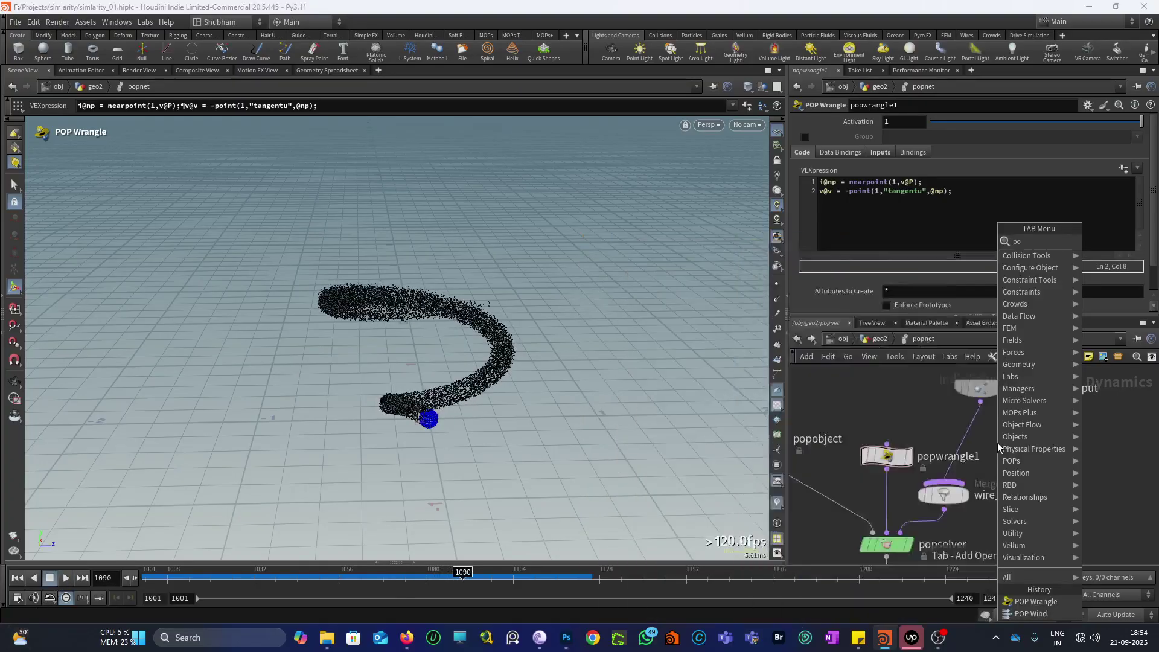
type("p drag")
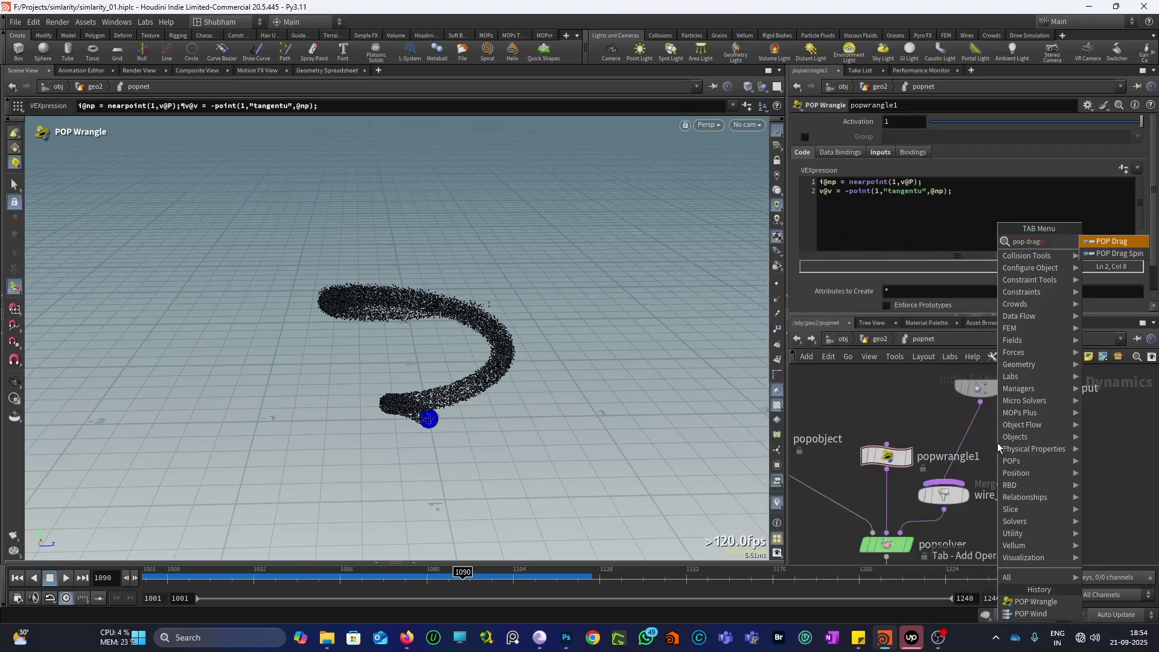
key("Return")
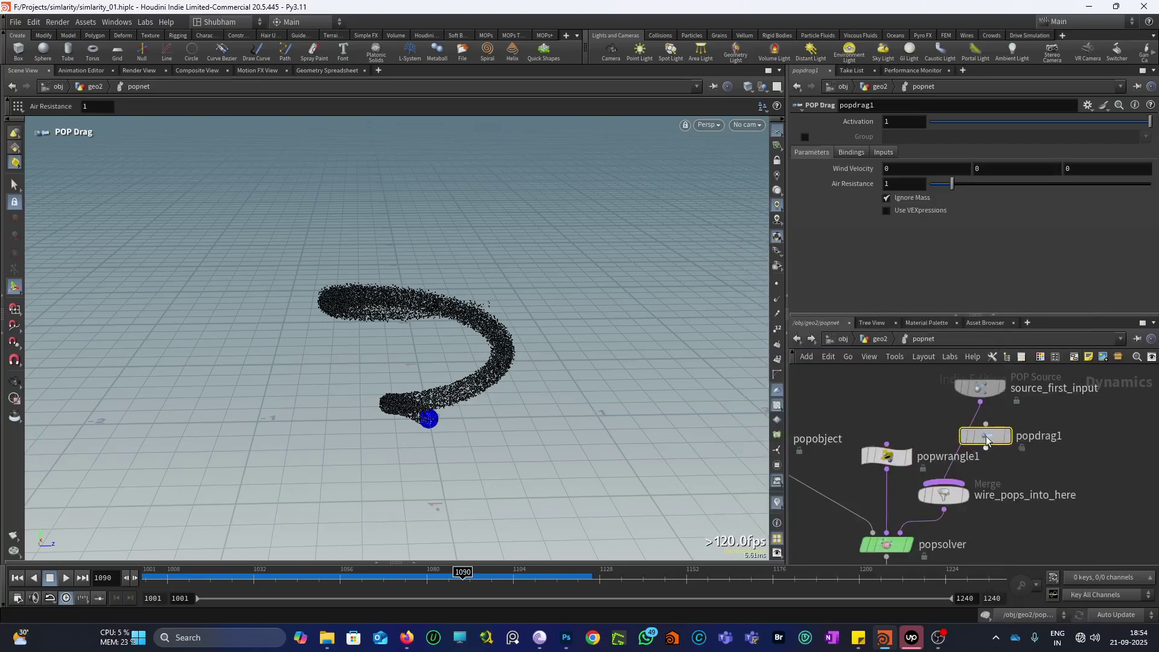
left_click(973, 435)
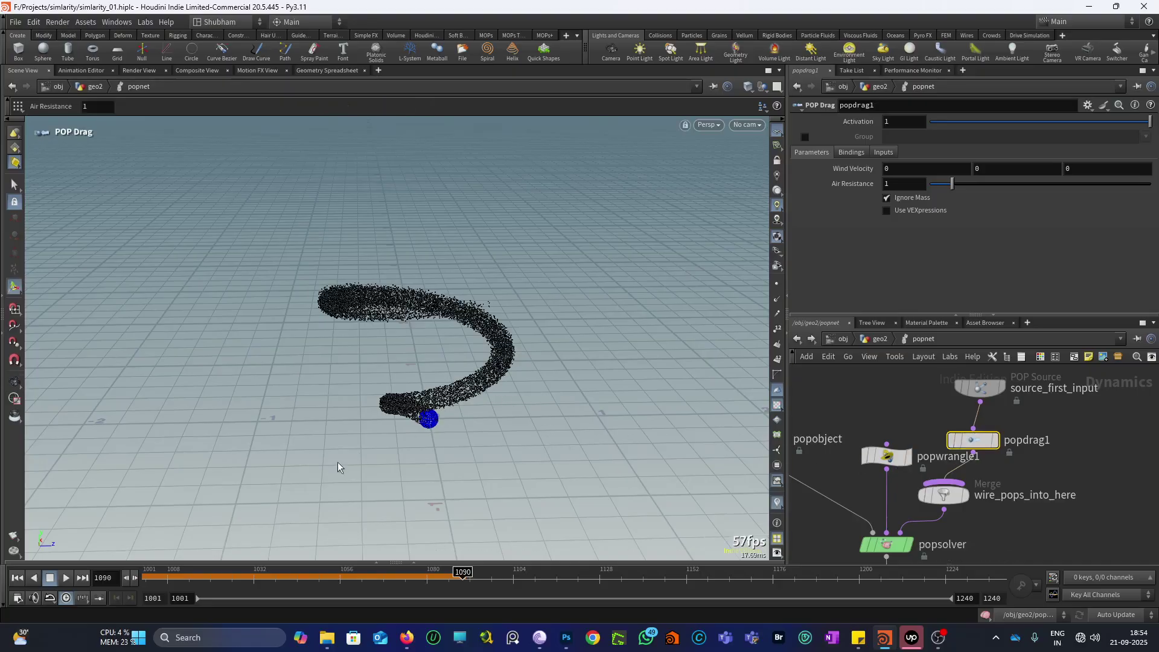
- Rewind to frame 1001, check the POP Source's birth settings, and play the simulation with the drag applied
left_click(17, 577)
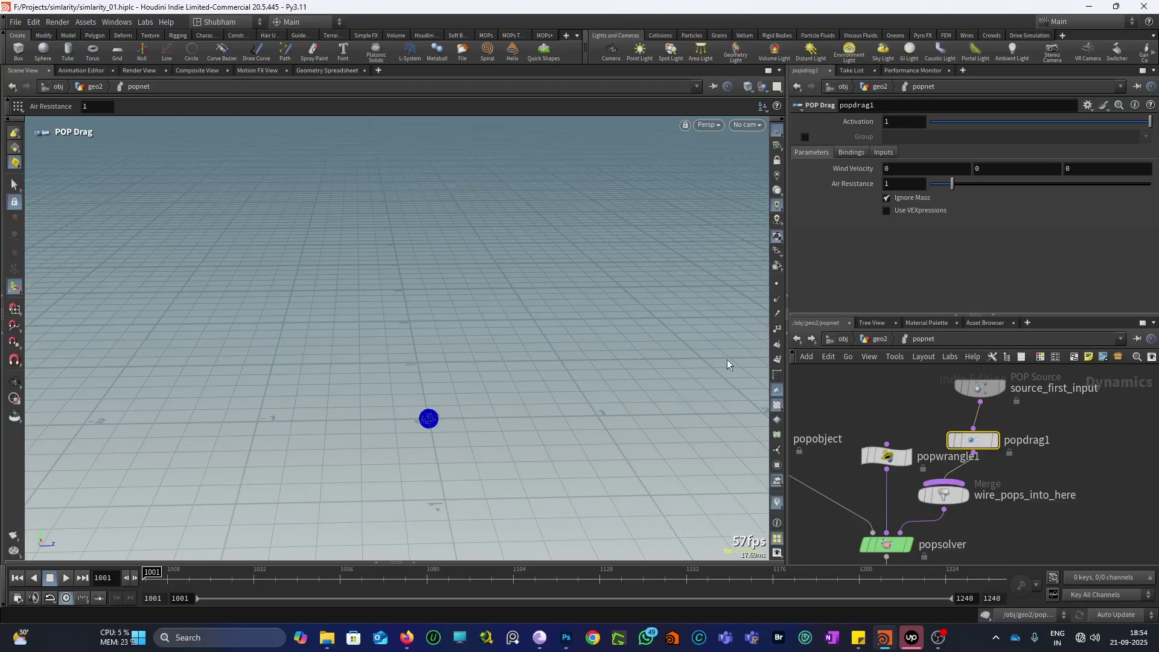
left_click(981, 394)
scroll(858, 288, "down", 2)
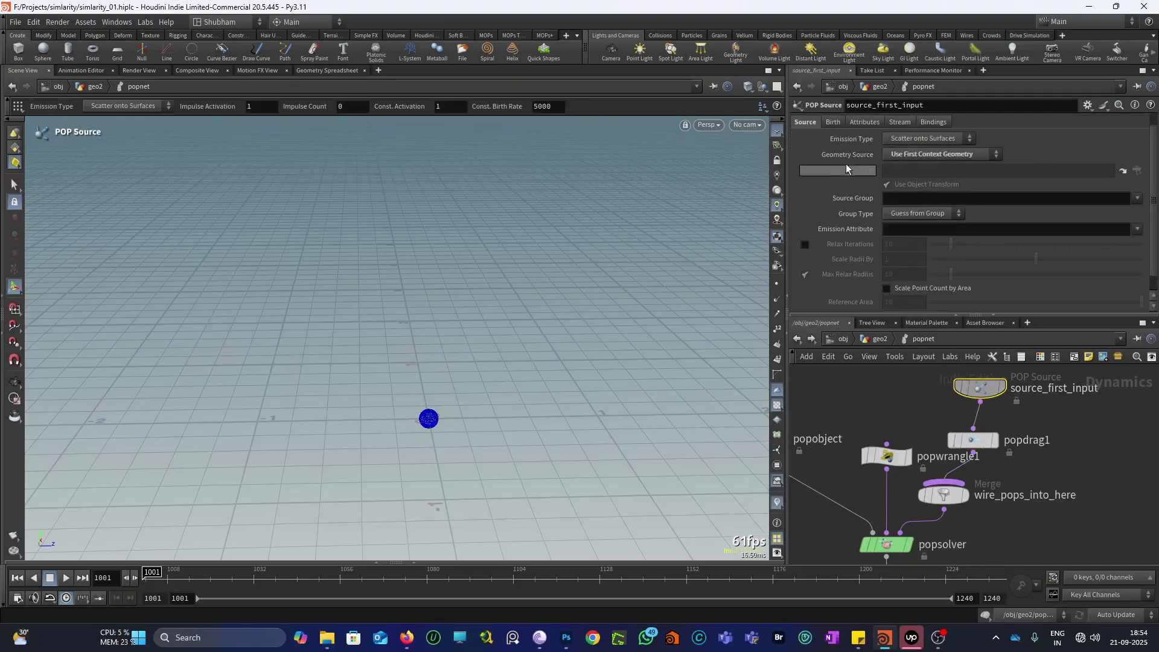
left_click(833, 122)
scroll(843, 262, "down", 1)
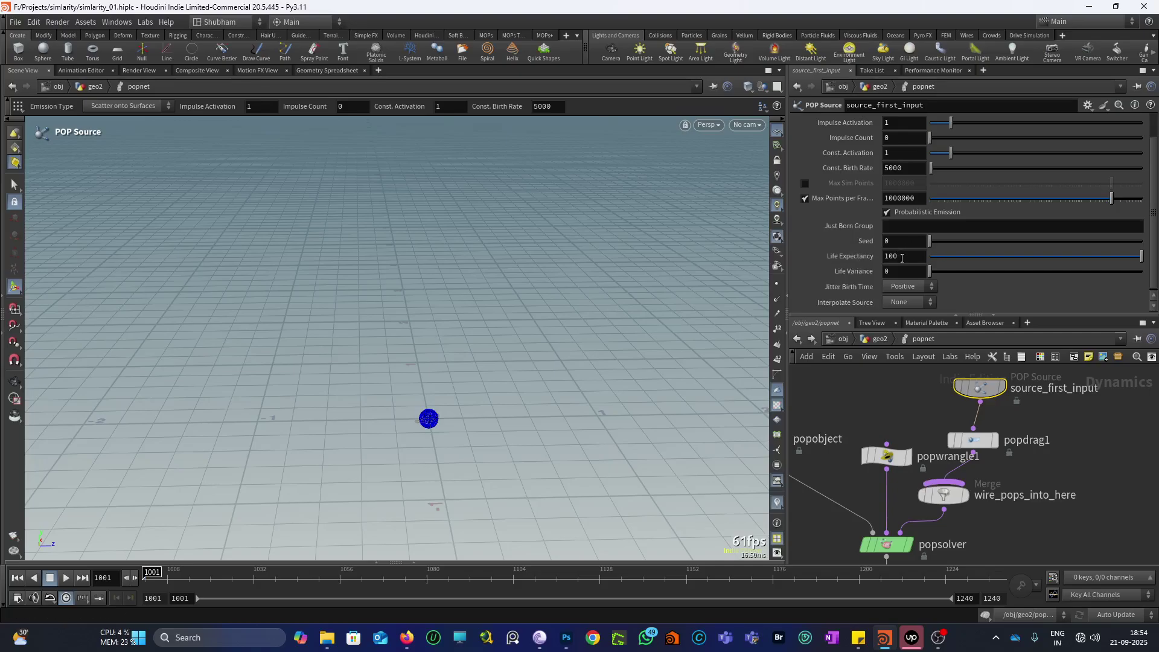
left_click(977, 447)
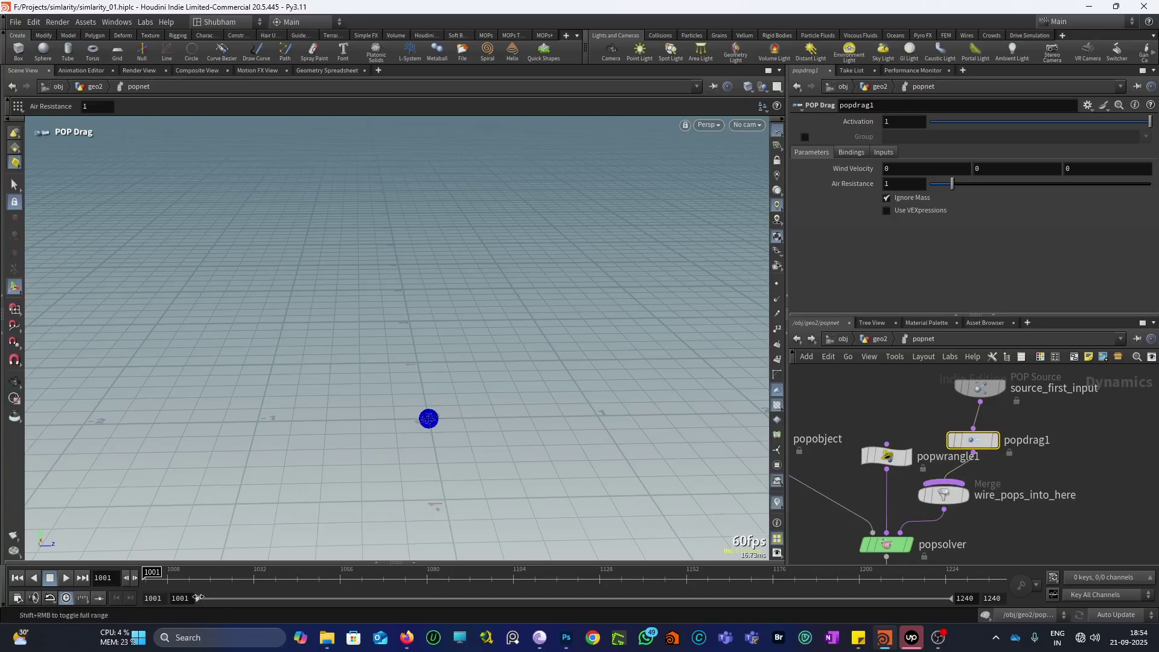
left_click(66, 578)
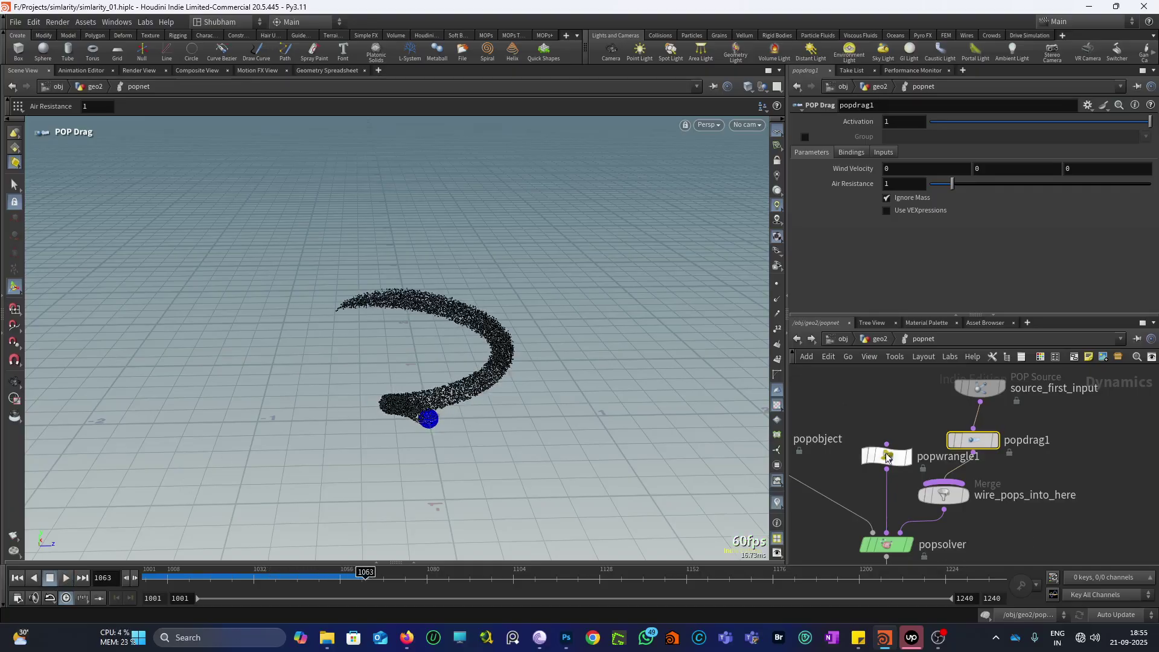
- Add a POP Wind node and insert it between the POP Drag and the merge node
scroll(982, 467, "down", 3)
left_click(980, 421, "shift")
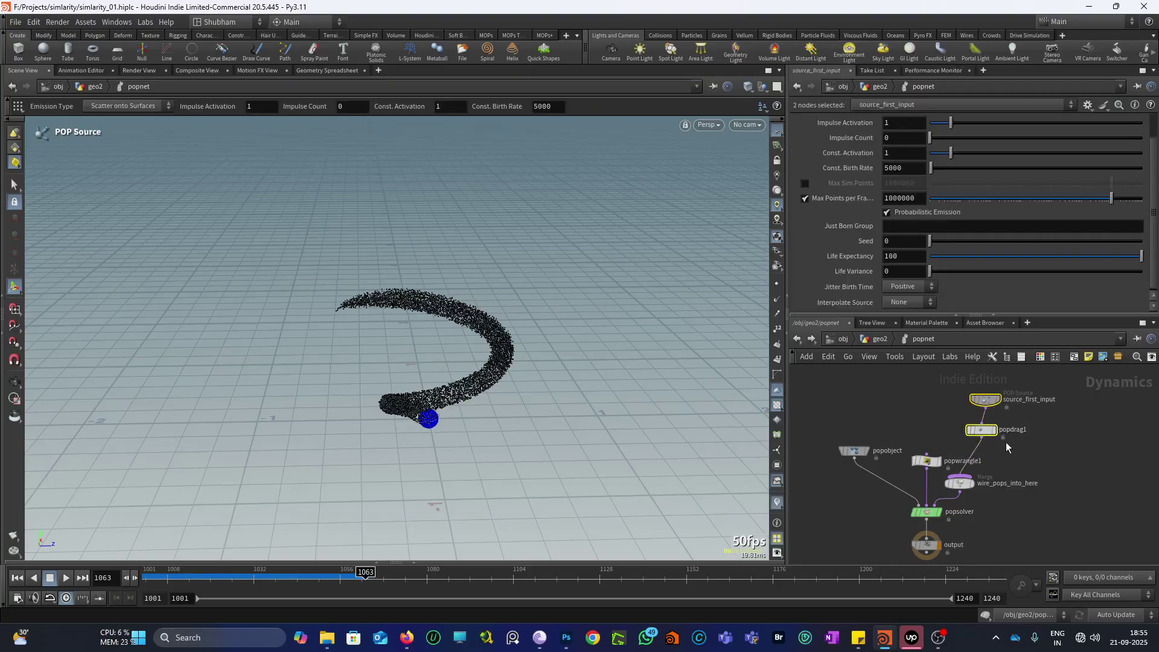
left_click(1005, 442)
key("Tab")
type("pop")
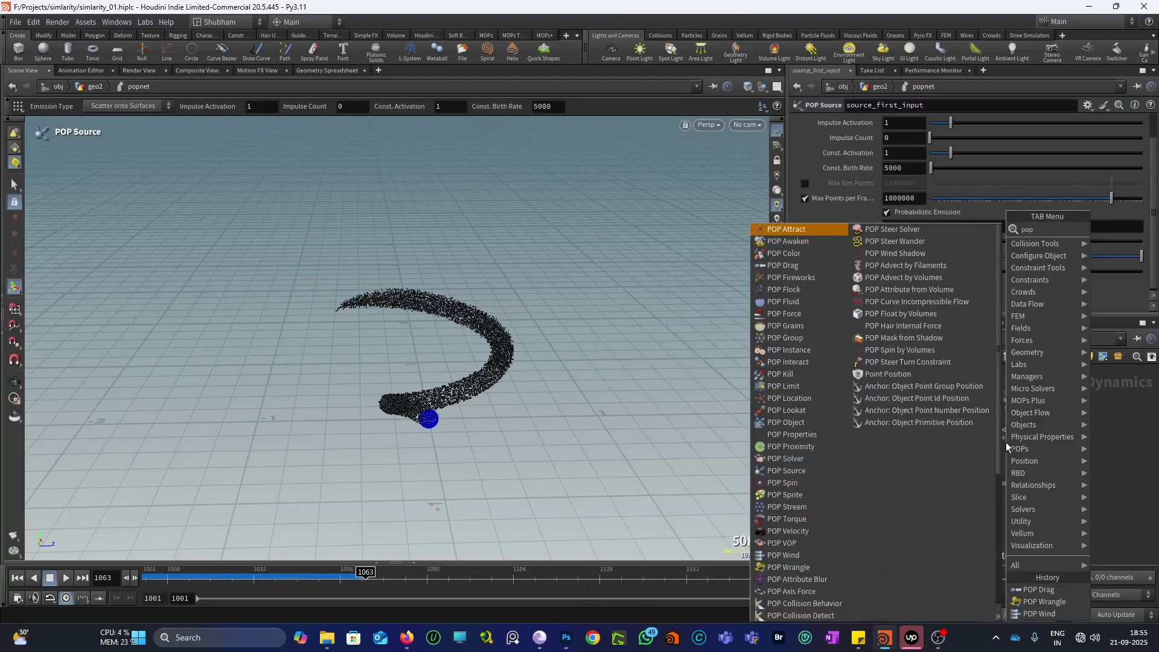
type(" wind")
key("Return")
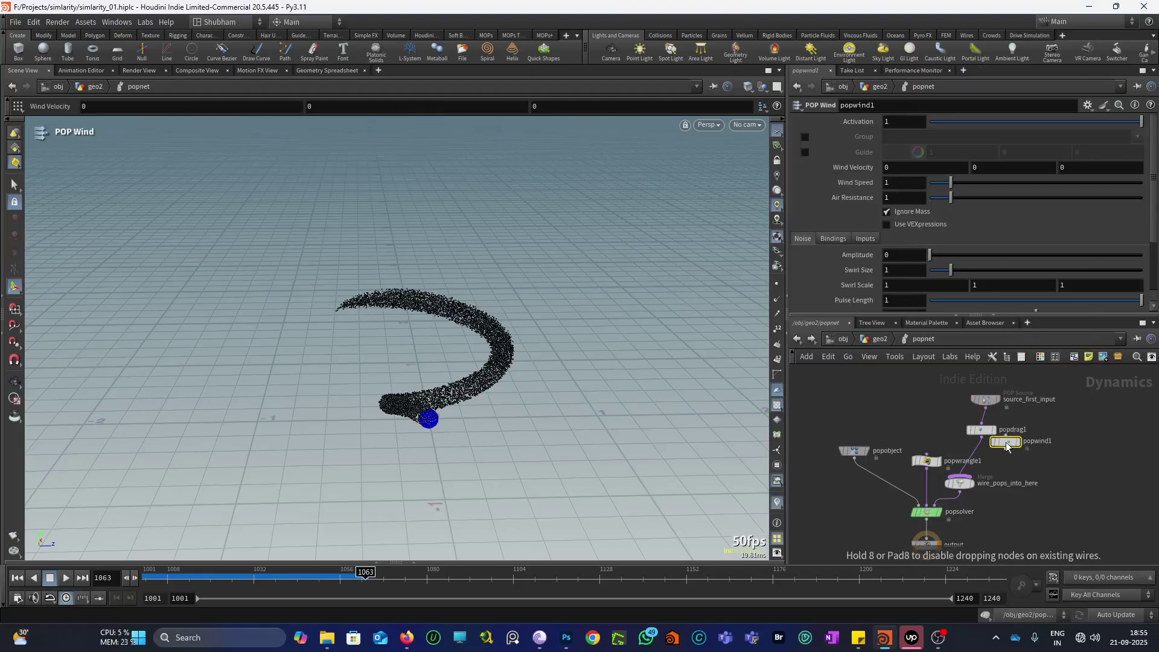
left_click(981, 462)
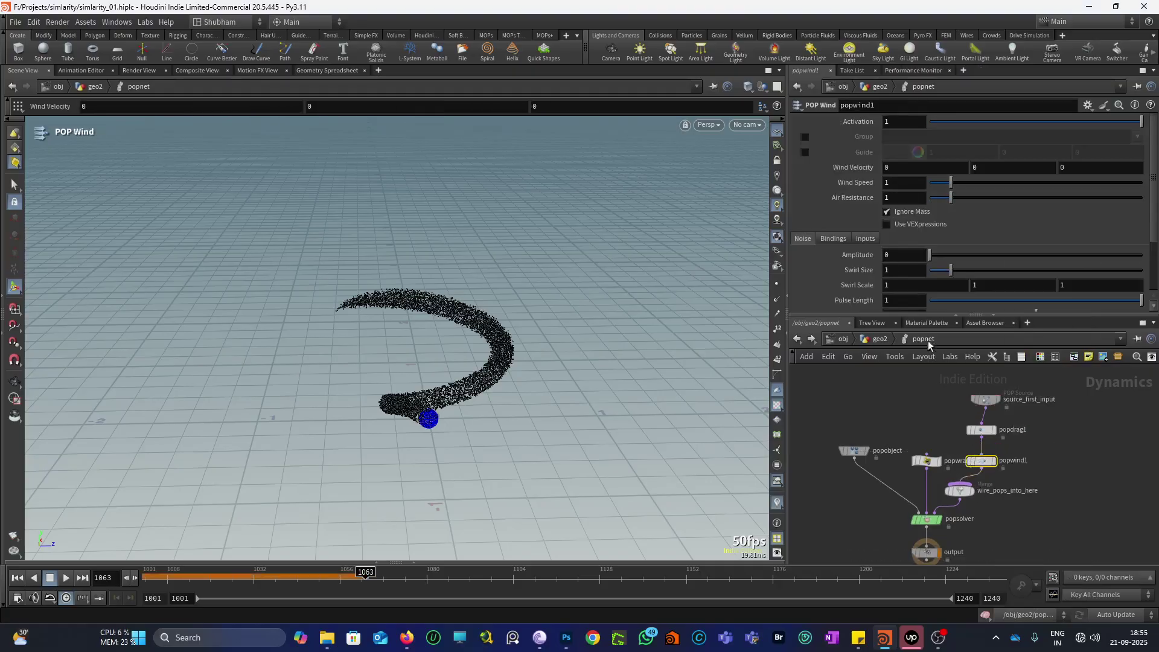
- Try a POP Wind noise amplitude of 0.71 with swirl size 0.4 and play the simulation from the start
mouse_move(930, 256)
left_mouse_down()
mouse_move(943, 271)
mouse_move(945, 255)
left_mouse_up()
left_click(17, 578)
left_click(67, 577)
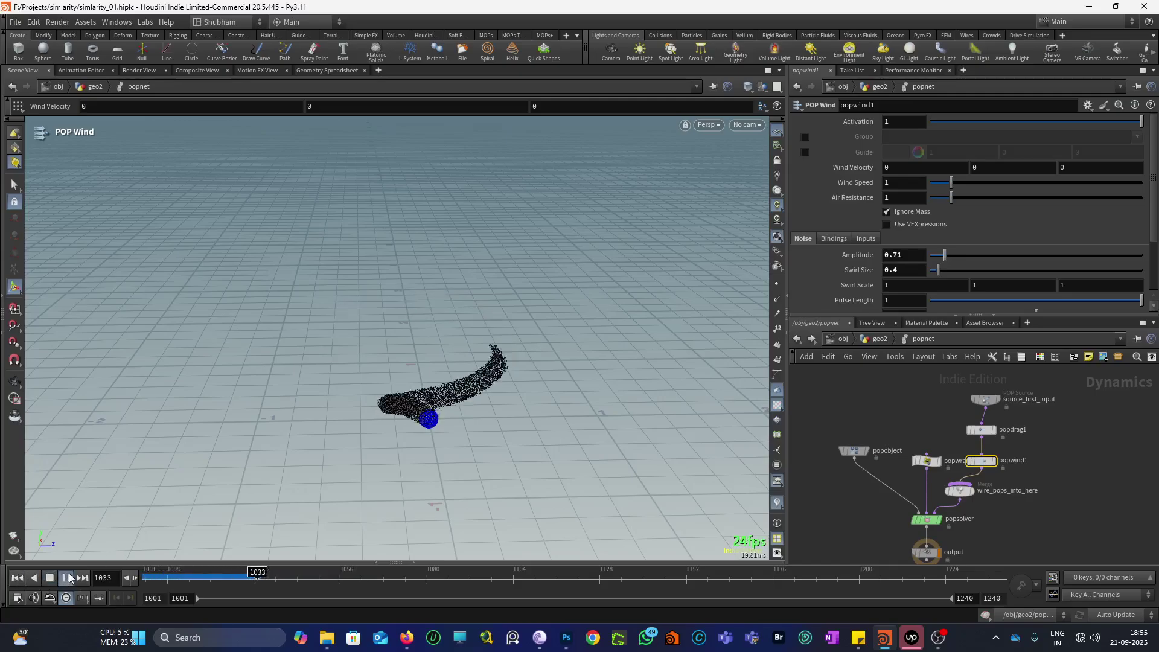
left_click(67, 577)
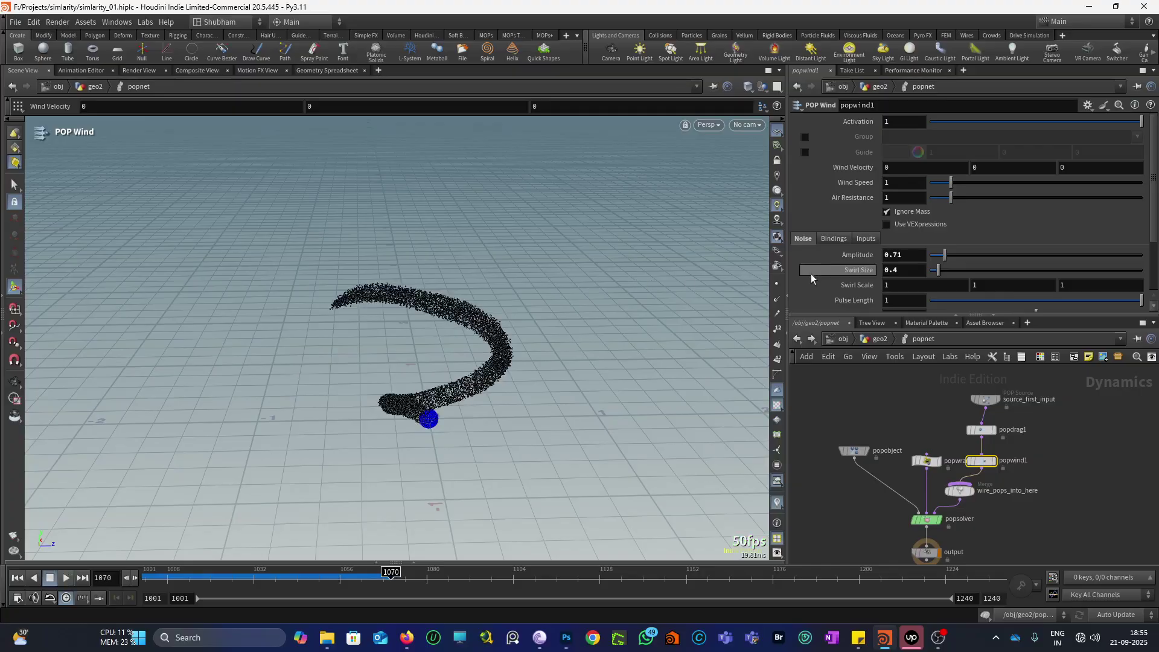
- Set the POP Wind noise amplitude to 2.34 and swirl size to 0.2, replay the simulation, and inspect the scattered particles
mouse_move(945, 255)
left_mouse_down()
mouse_move(980, 252)
mouse_move(933, 271)
left_mouse_up()
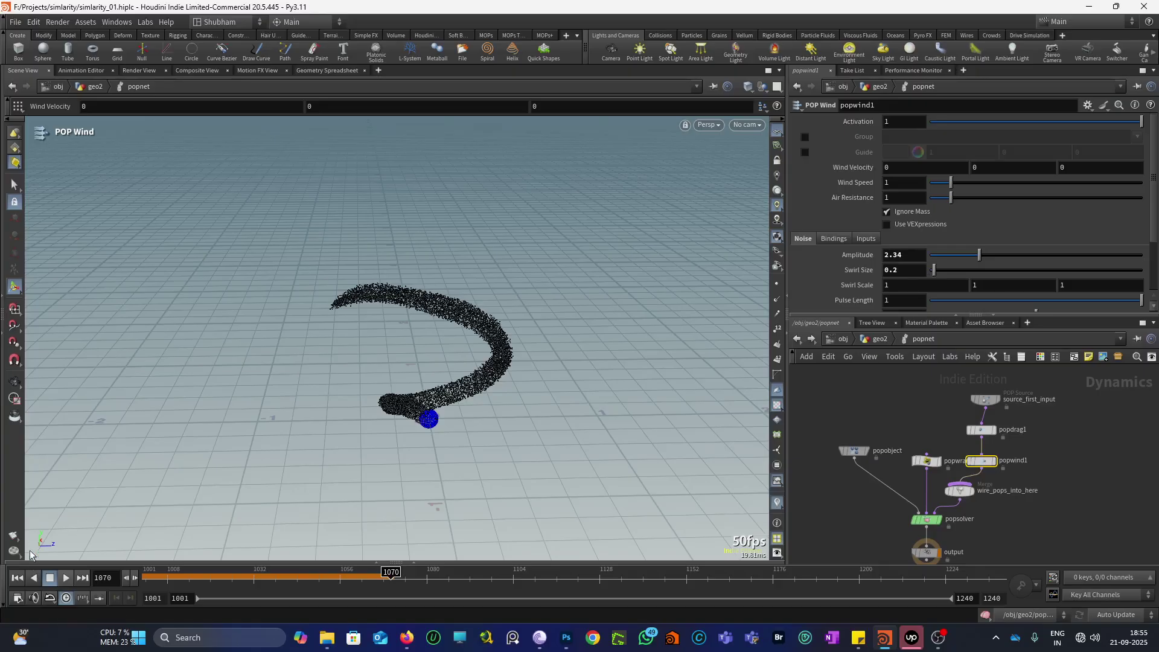
left_click(17, 578)
left_click(66, 578)
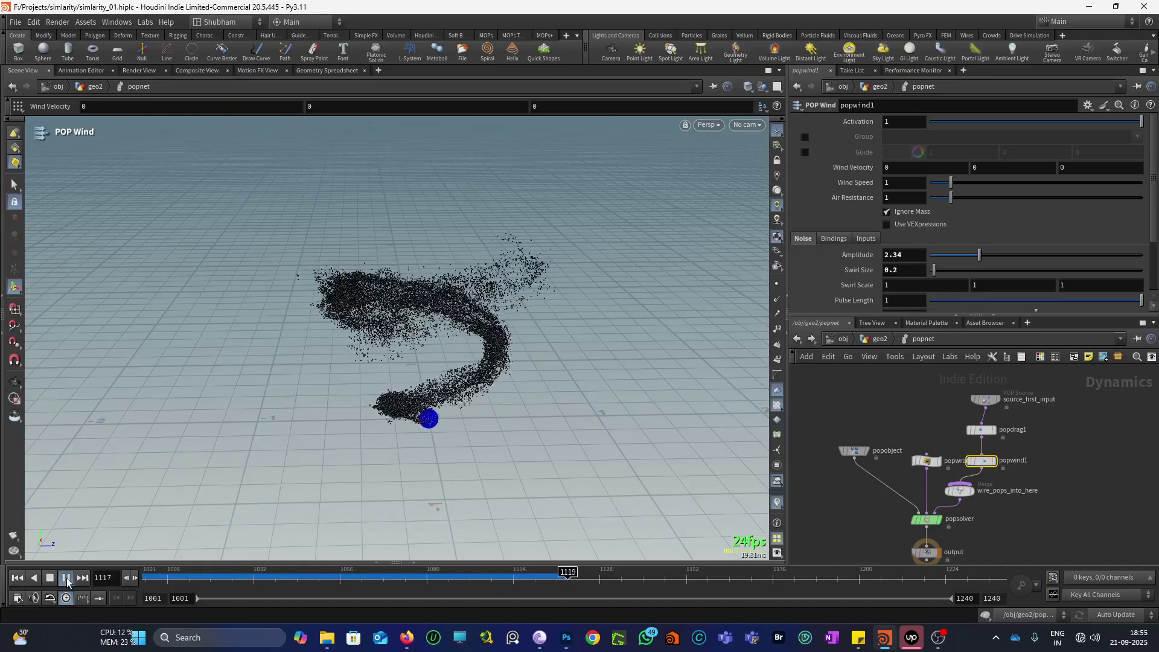
left_click(67, 578)
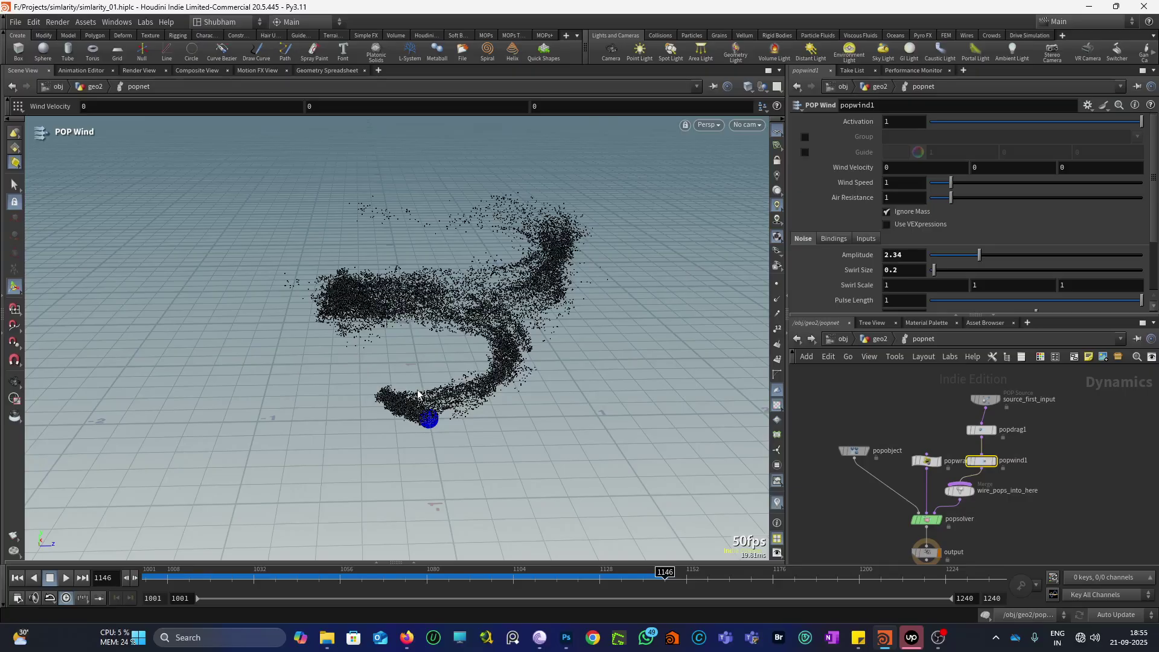
key("Escape")
scroll(447, 487, "down", 3)
scroll(473, 316, "up", 4)
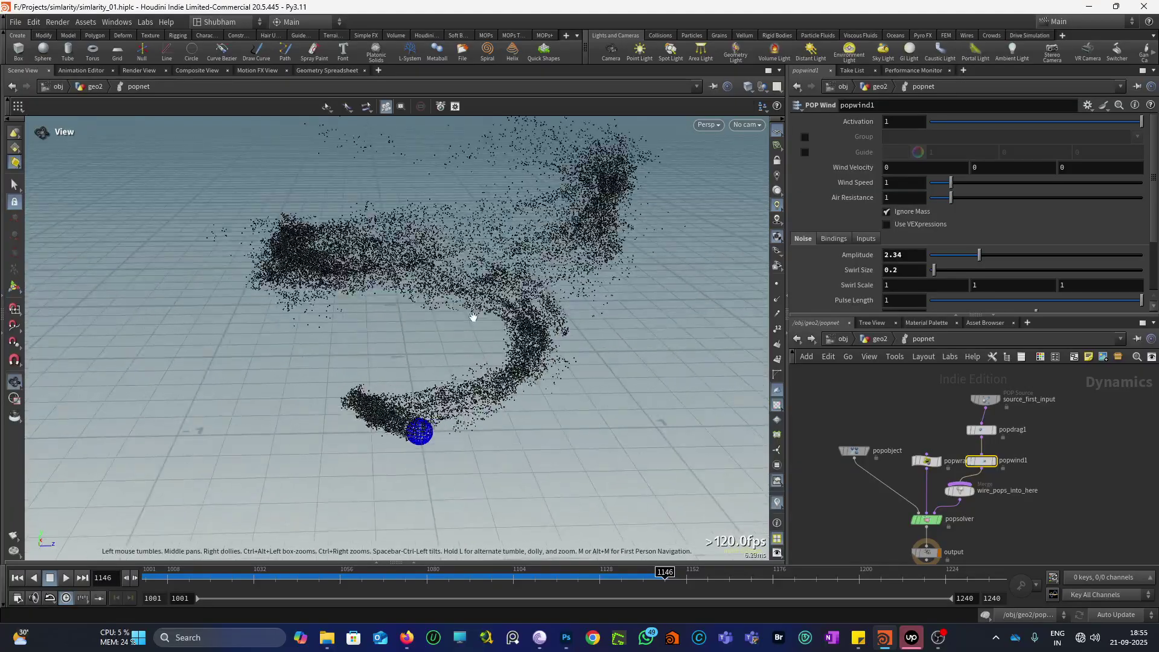
left_click_drag(469, 330, 450, 359)
key("Return")
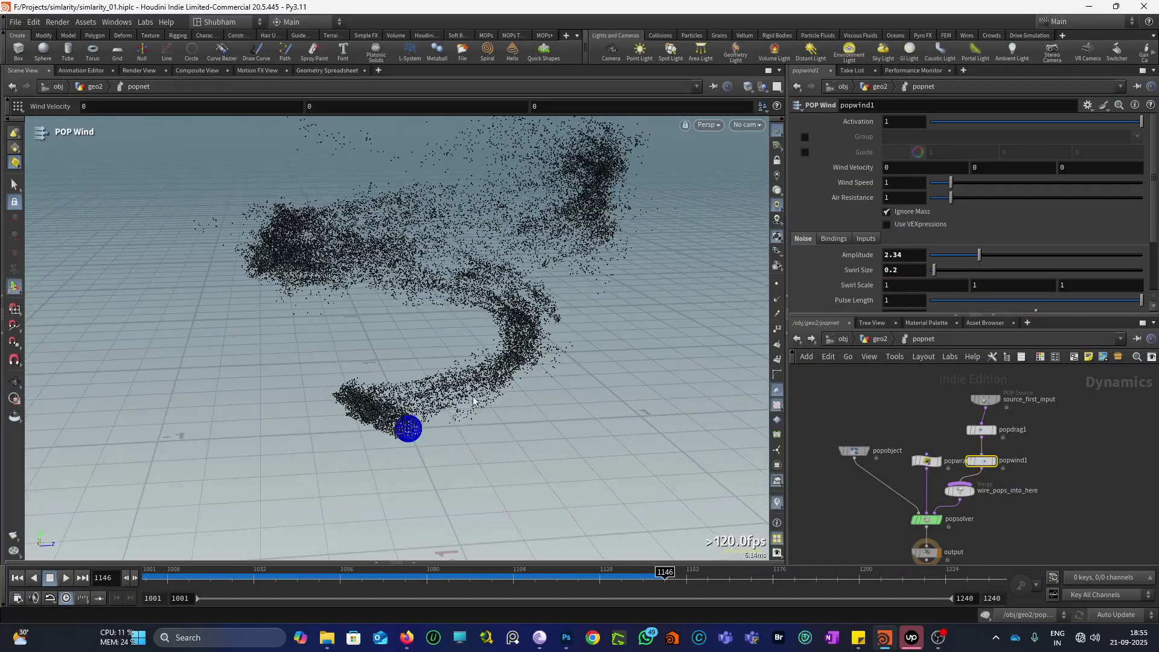
- Return to the geo2 network, add an Attribute Adjust Color node fed by the popnet, and display it
left_click(798, 339)
scroll(878, 508, "up", 3)
key("Tab")
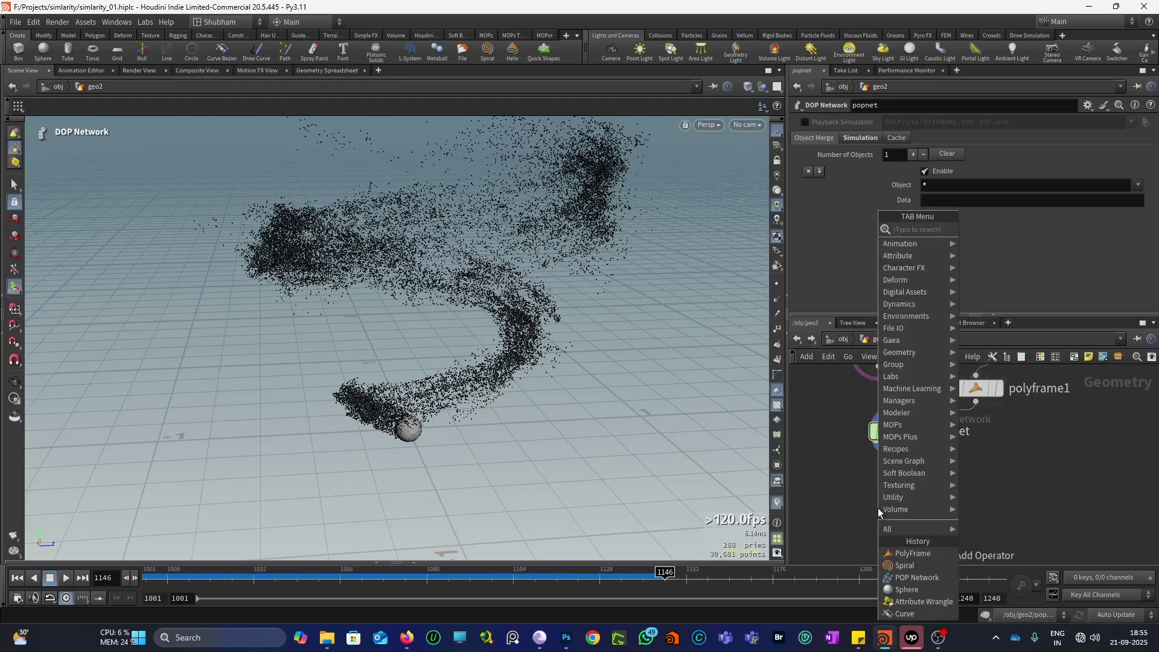
type("attr")
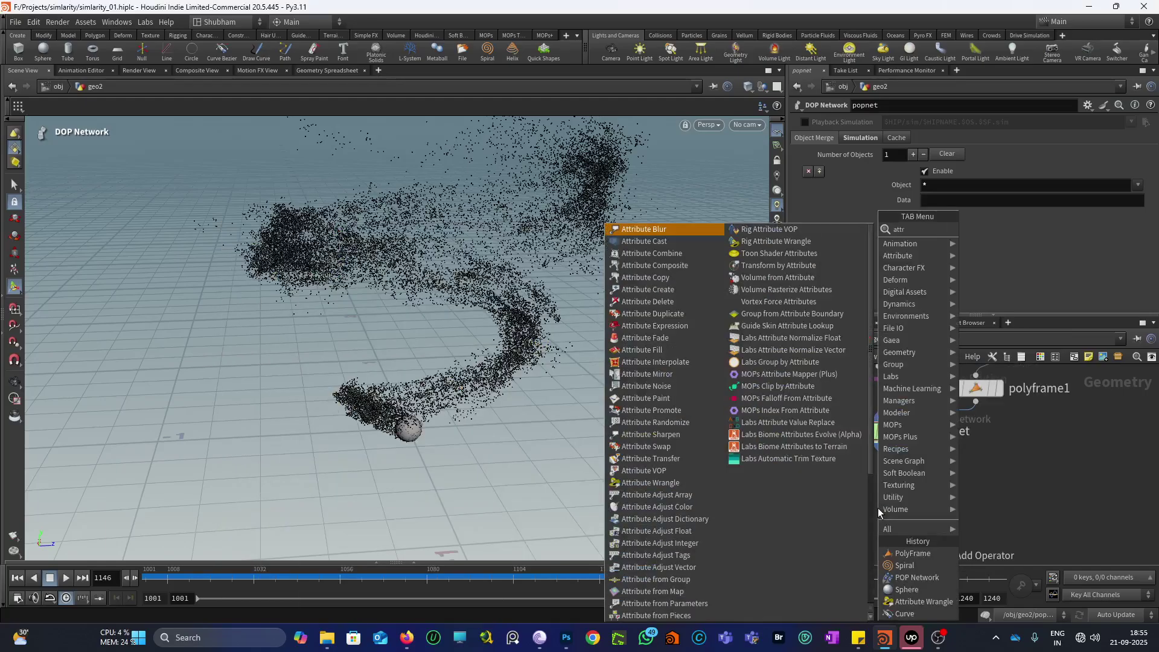
type("ibute adjust")
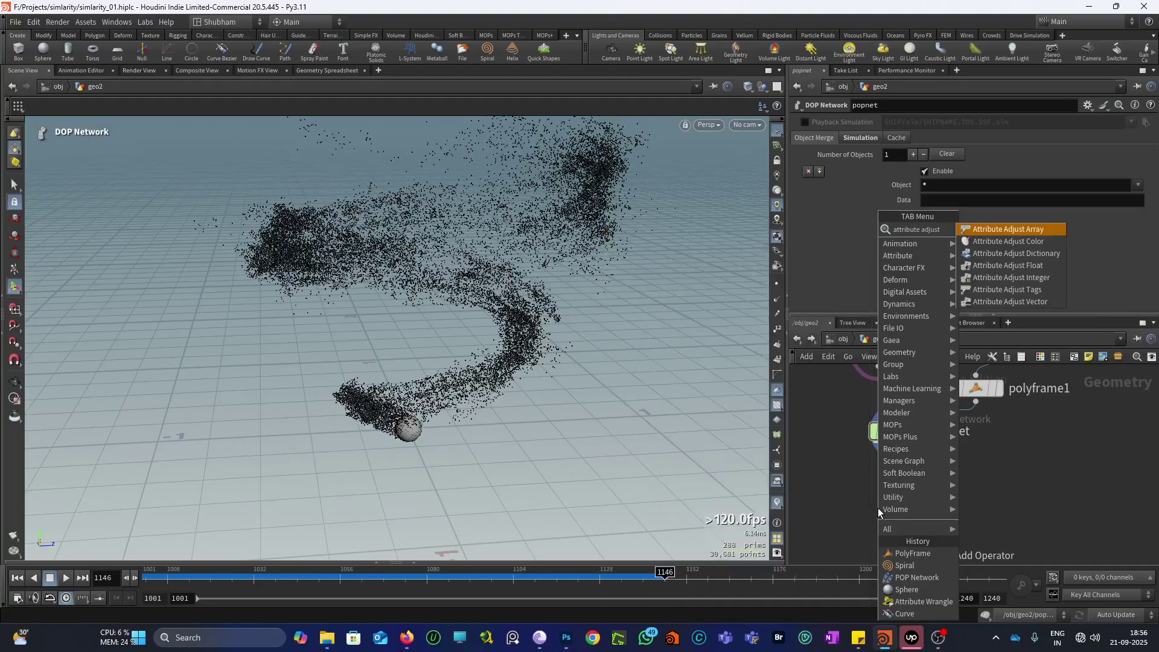
type(" col")
key("Return")
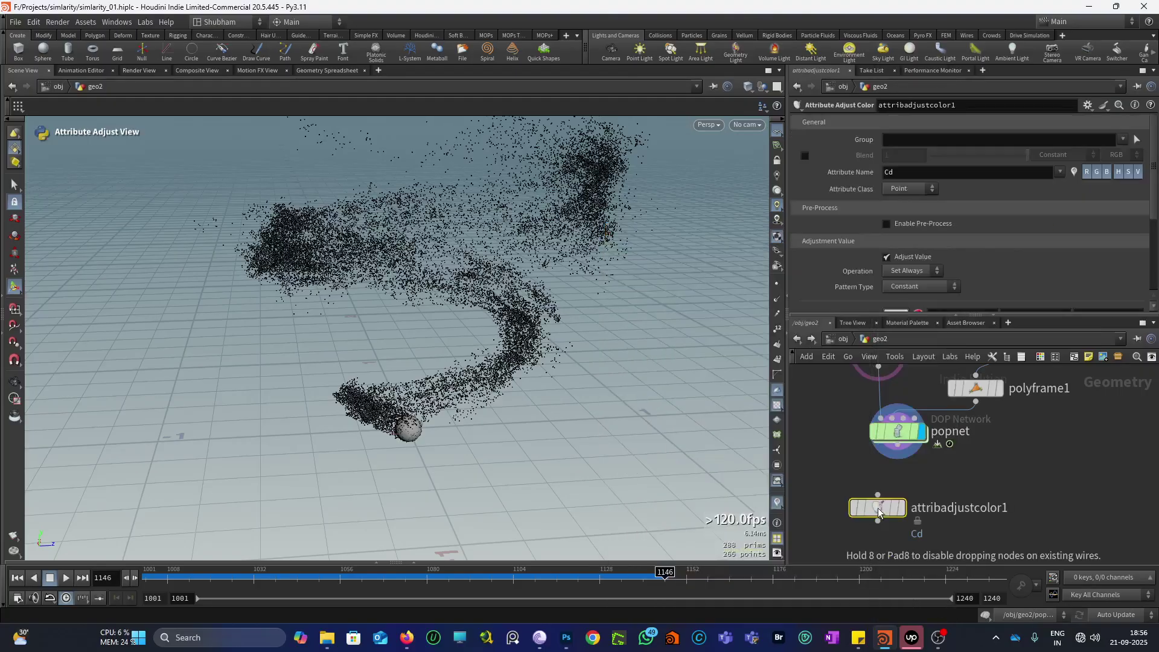
left_click(878, 512)
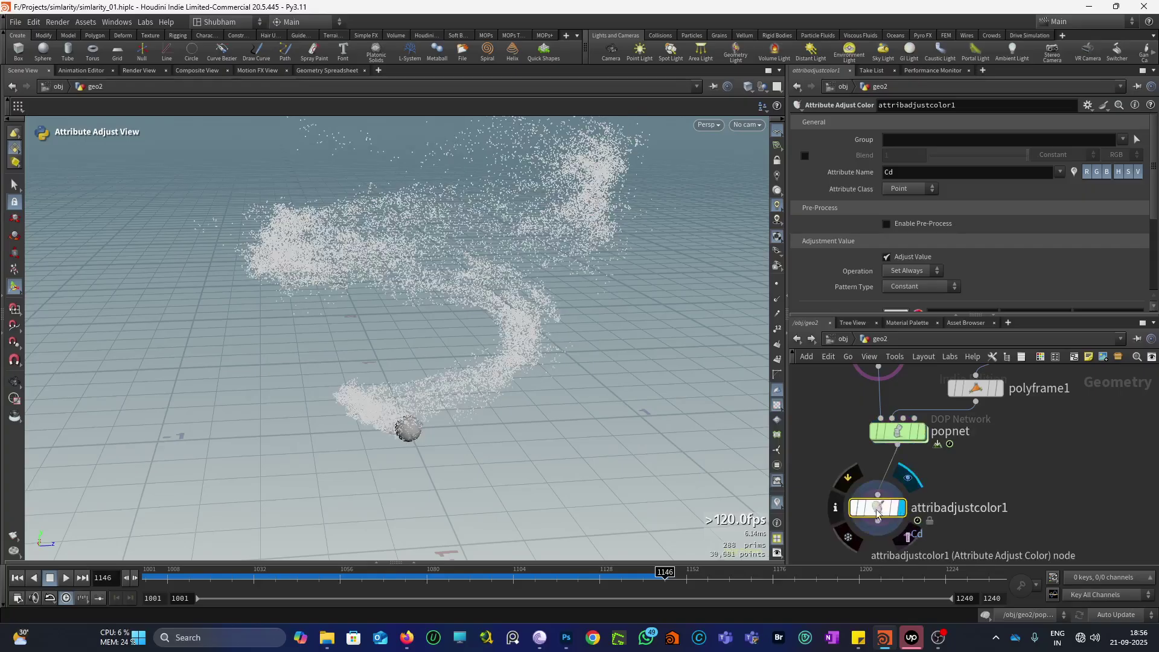
- Set the color adjustment's pattern type to Remap Attribute and apply the Whitewater preset to its color ramp
scroll(1022, 233, "down", 1)
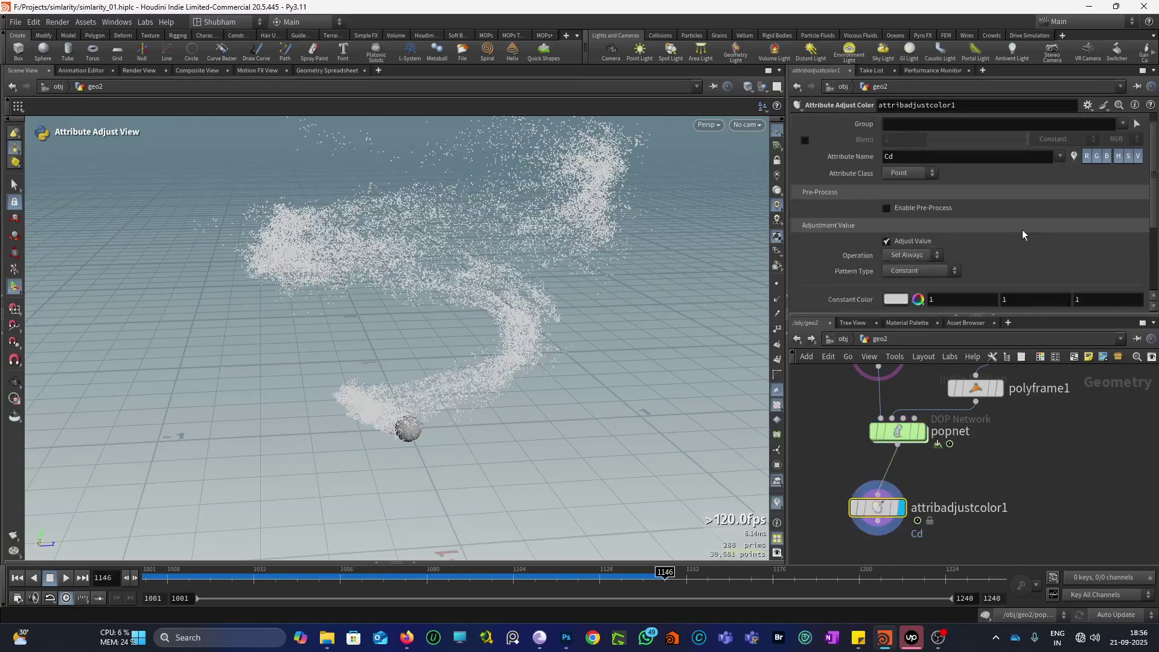
scroll(1022, 230, "down", 5)
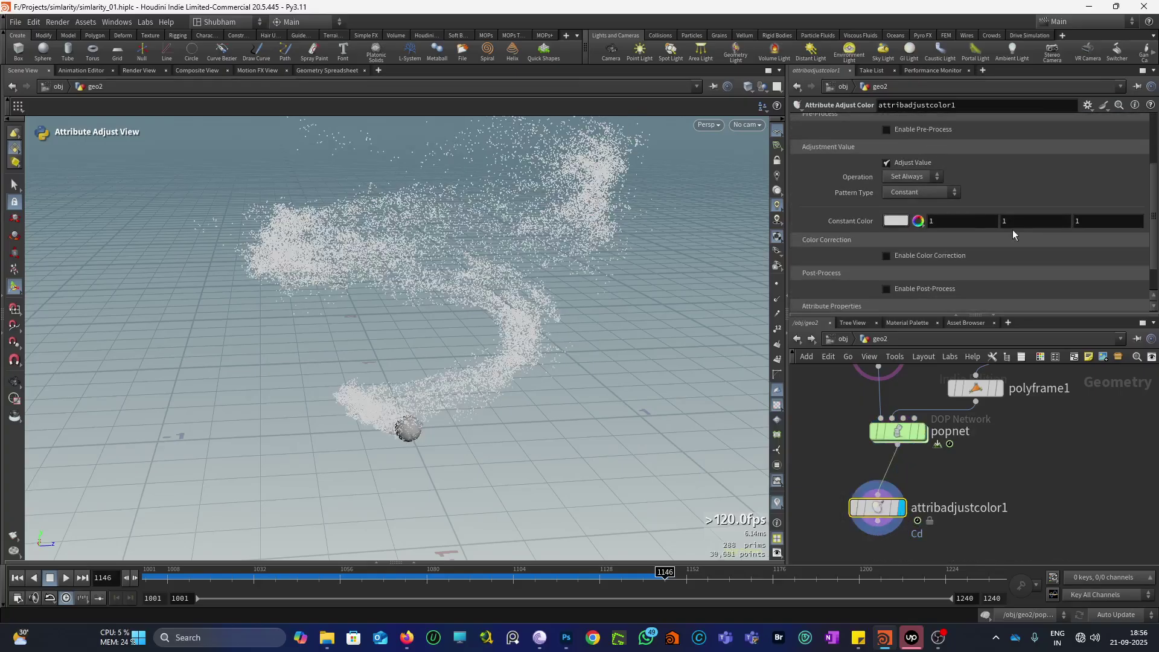
left_click(907, 189)
left_click(900, 250)
scroll(1031, 260, "down", 2)
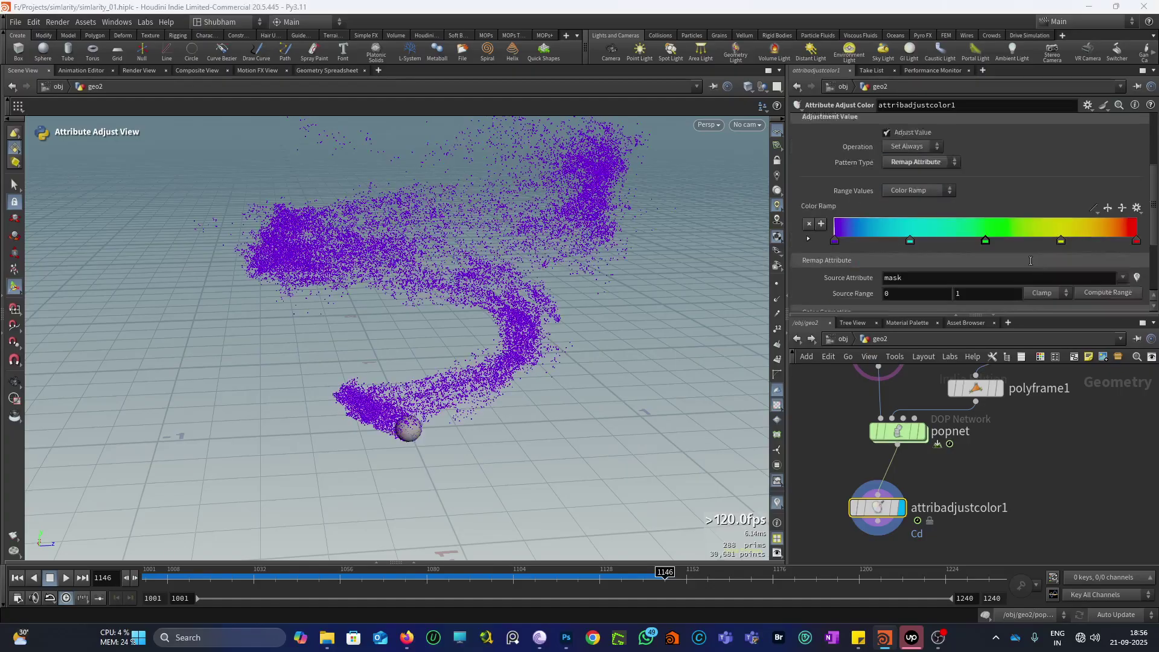
scroll(1031, 260, "down", 4)
left_click(1137, 146)
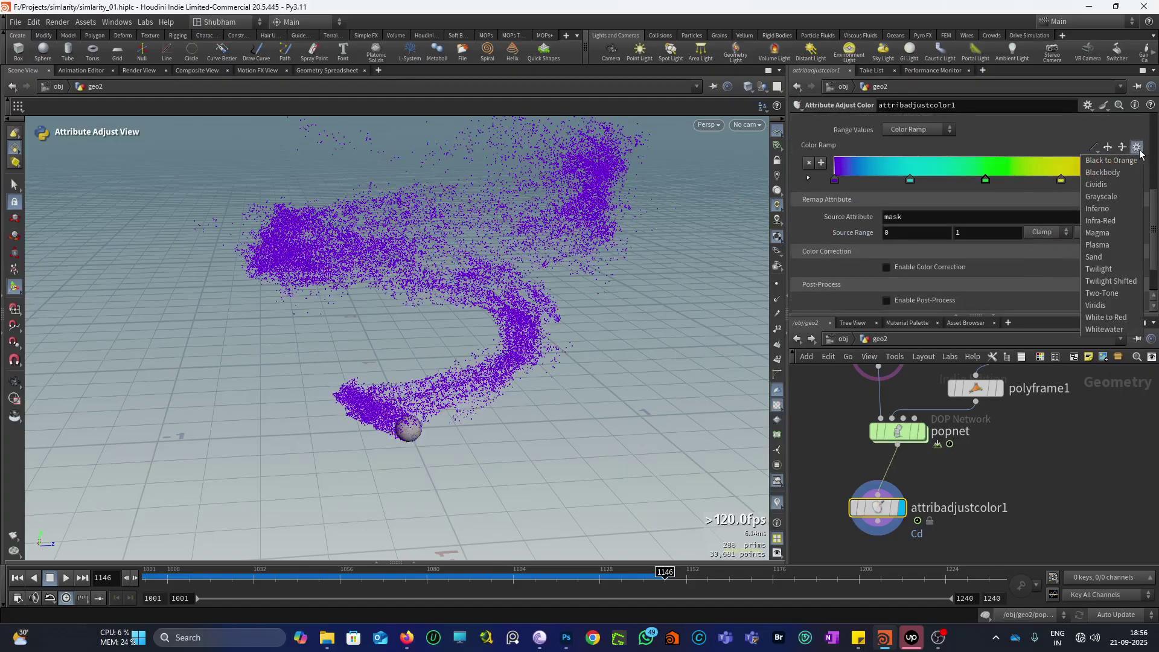
left_click(1095, 329)
- Use age as the color remap's source attribute and compute its source range from the particles
left_click(1122, 216)
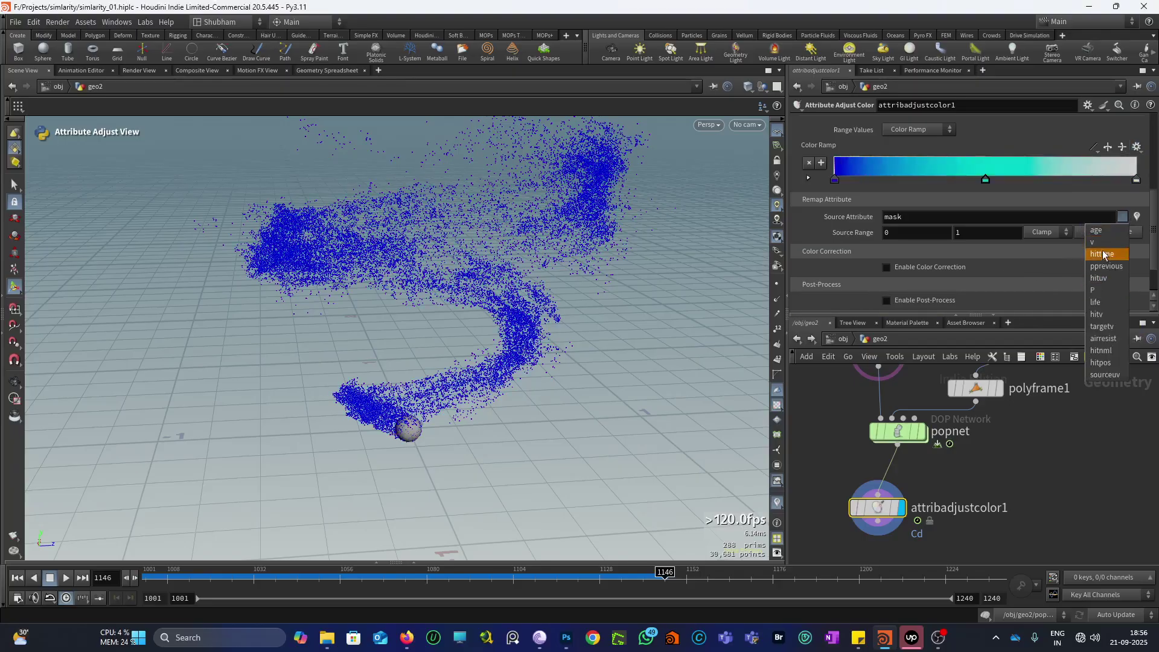
left_click(1096, 230)
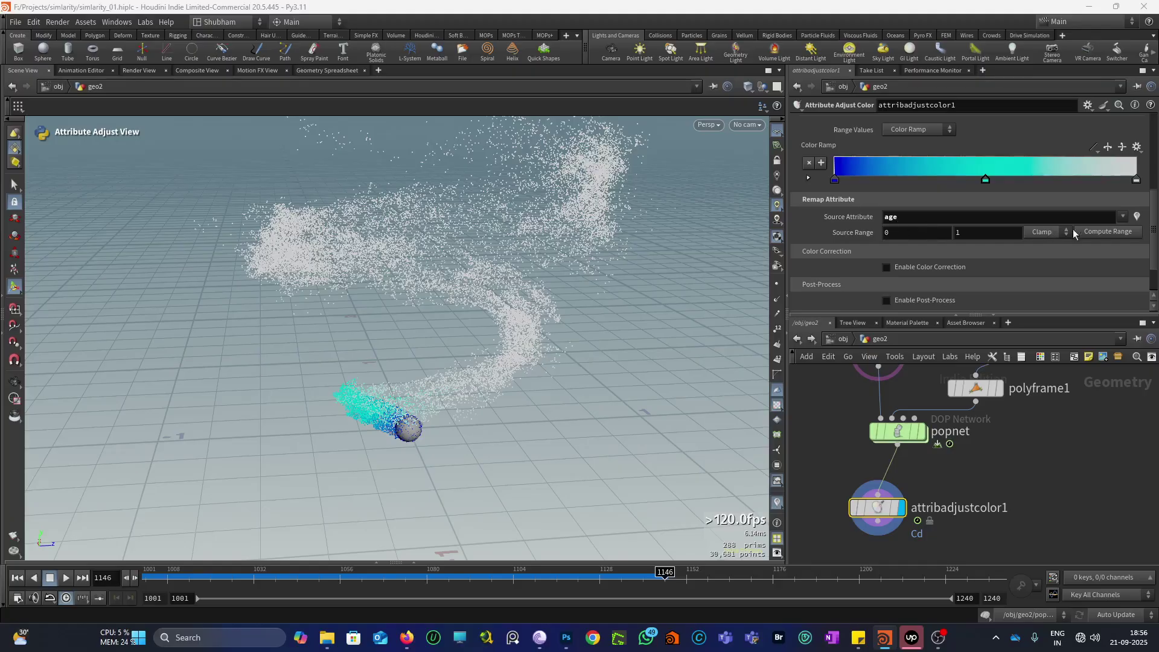
left_click(1099, 233)
left_click_drag(430, 372, 430, 386, "alt")
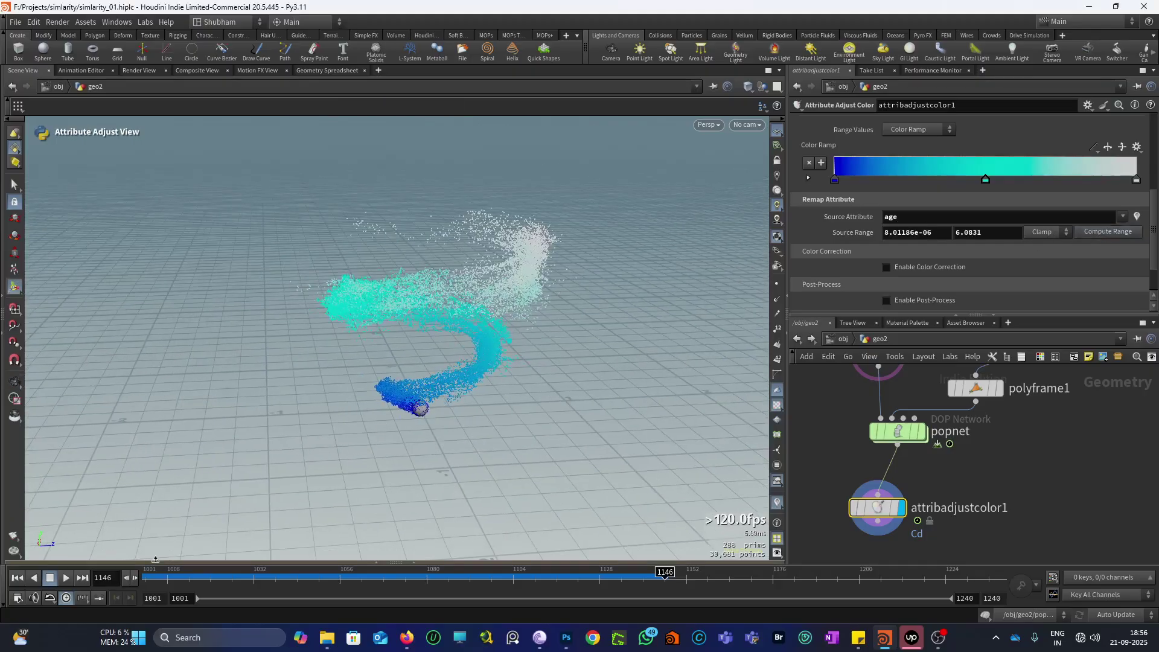
- Replay the colored particle simulation from the first frame and view the spiral from several angles
left_click(17, 577)
left_click(66, 577)
key("Escape")
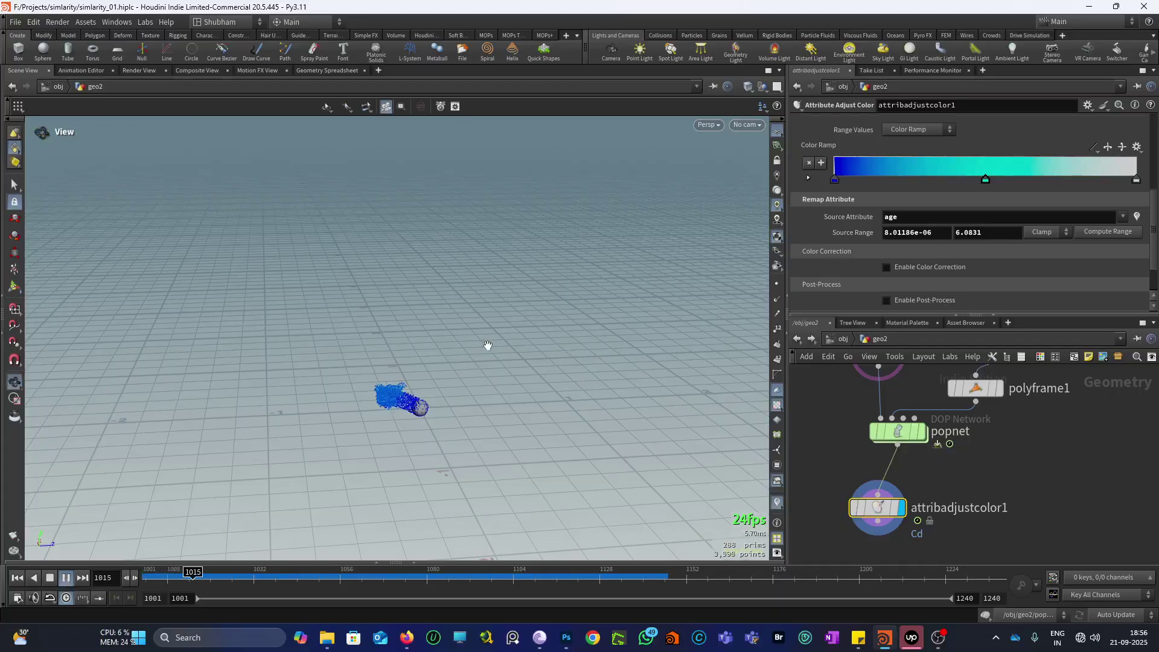
left_click_drag(479, 362, 444, 323)
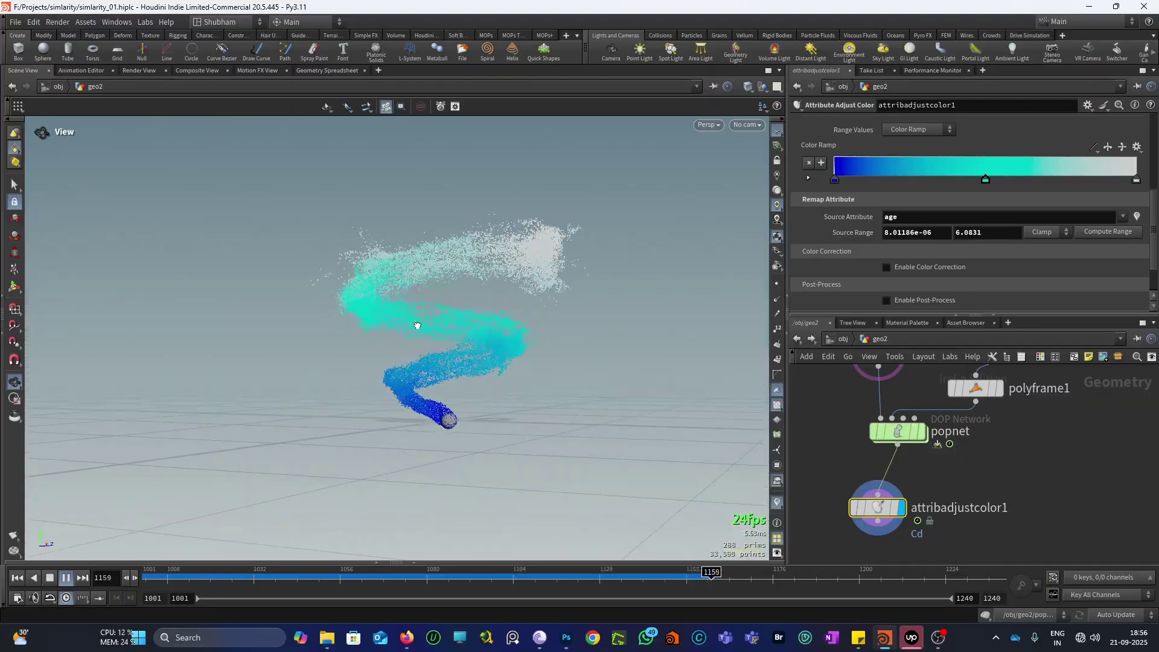
key("Return")
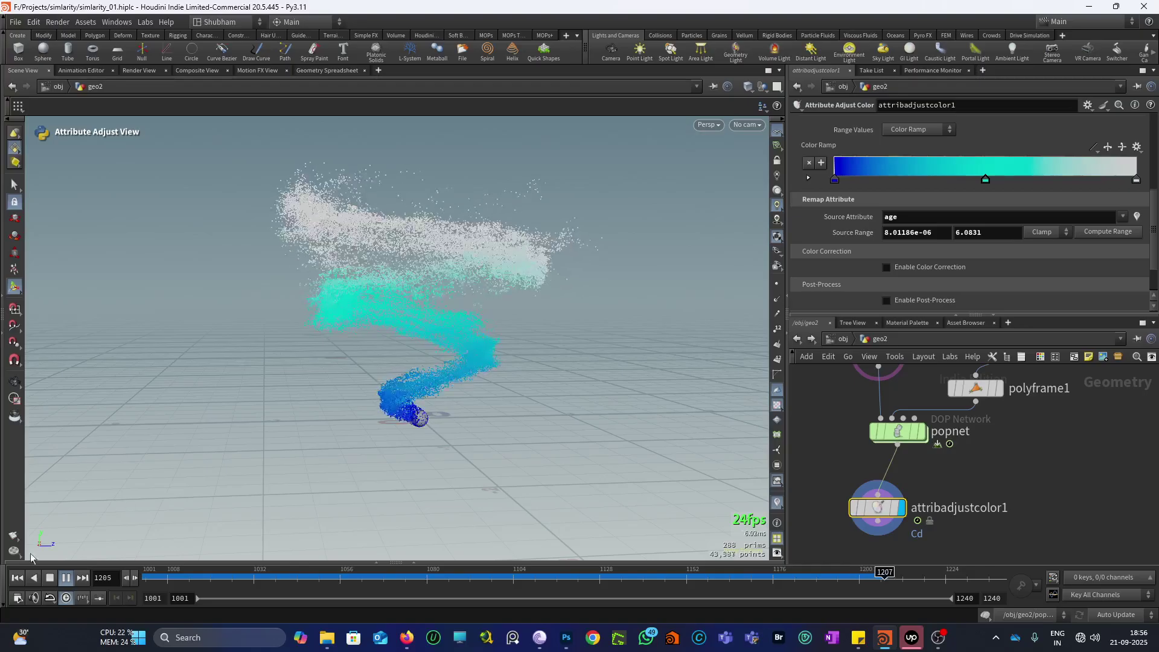
key("Escape")
left_click_drag(461, 429, 507, 339)
key("Return")
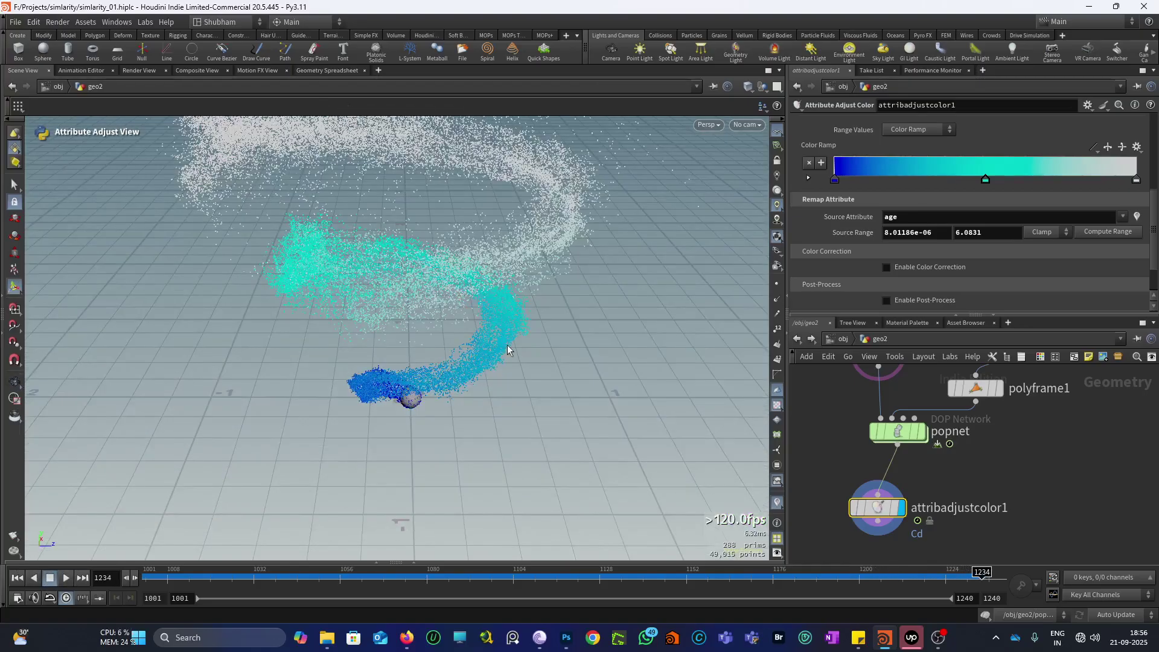